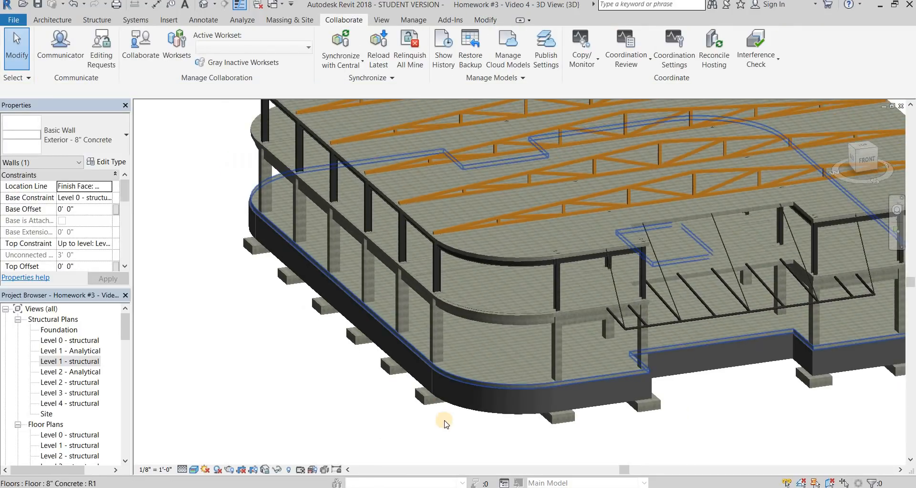
Step: Clear the wall selection and open the Level 1 - structural plan at the column beside the curved corner
key("Escape")
scroll(443, 419, "down", 2)
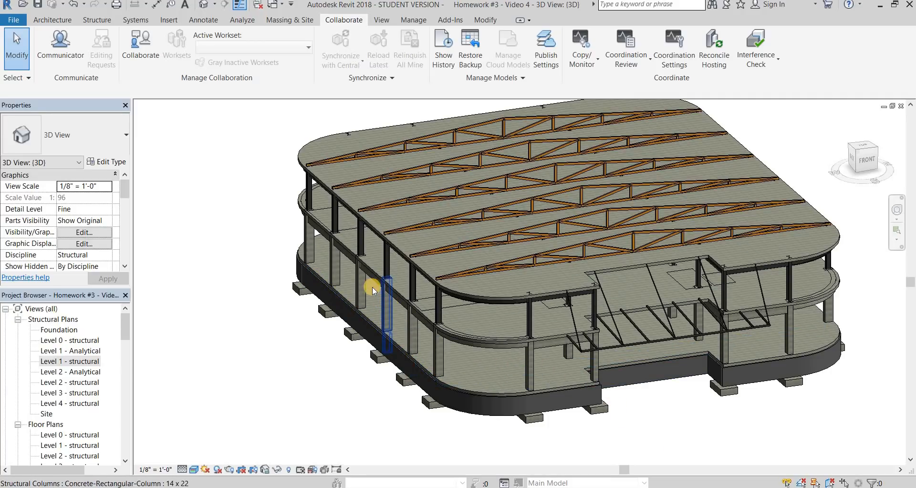
double_click(71, 361)
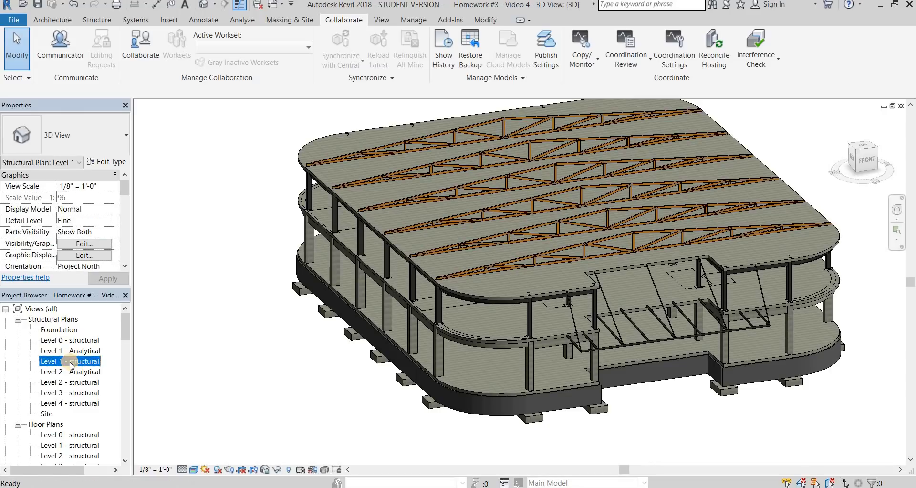
scroll(502, 352, "down", 5)
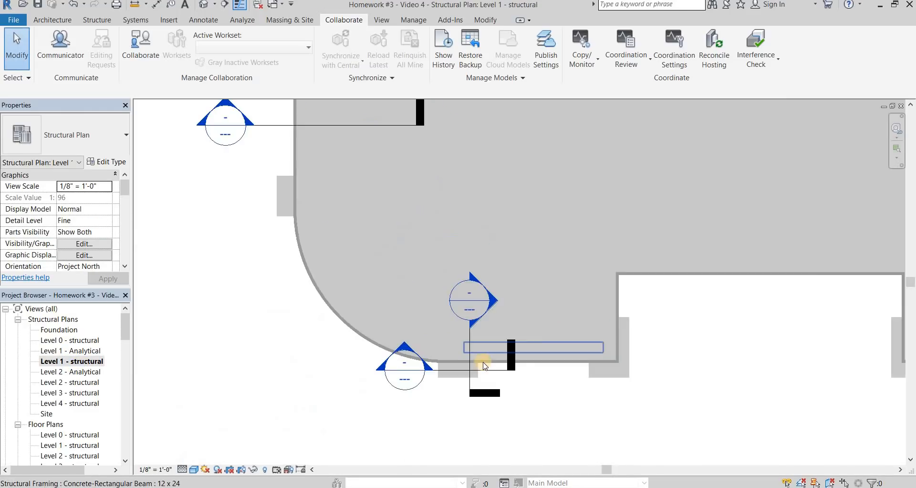
scroll(482, 356, "up", 3)
scroll(459, 380, "up", 5)
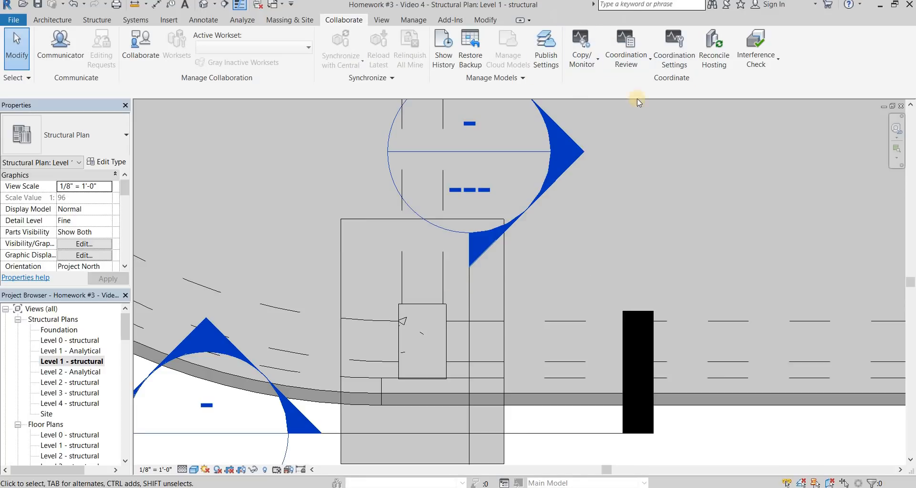
Step: Start placing rebar in the 14 x 22 concrete column near the curved corner, using tie shape T1
left_click(53, 20)
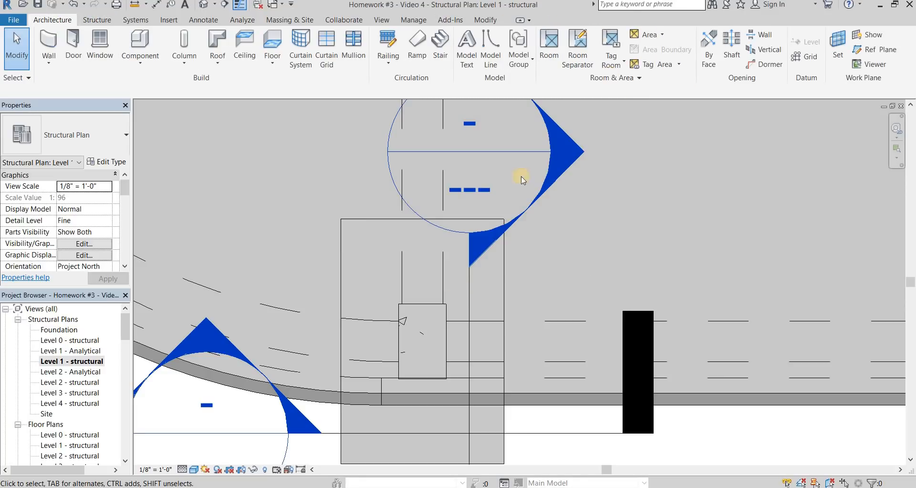
left_click(442, 306)
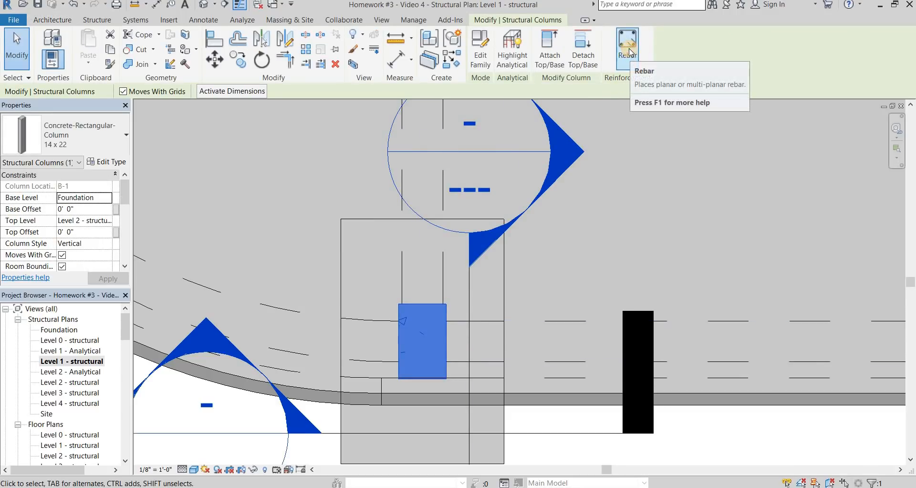
left_click(629, 51)
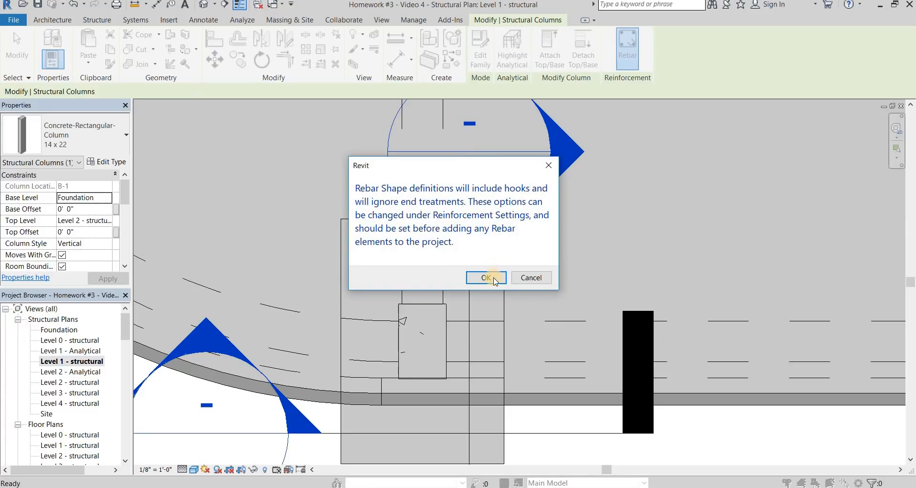
left_click(494, 280)
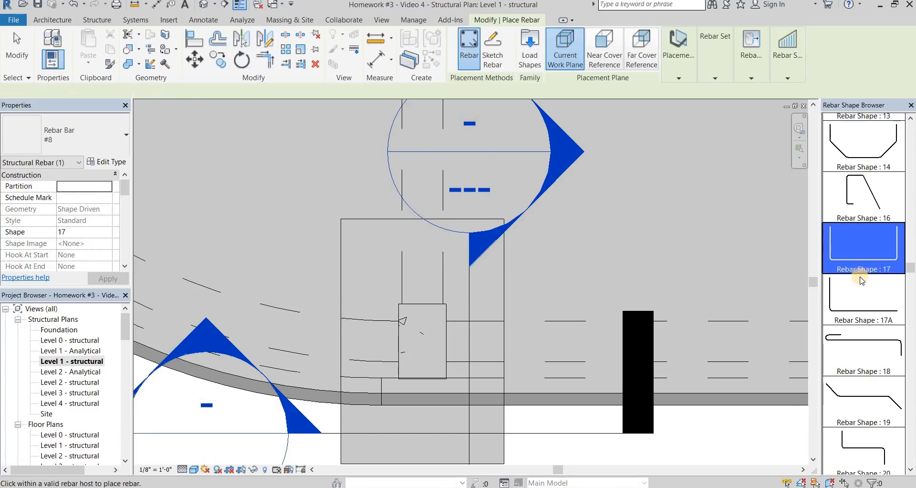
scroll(862, 287, "down", 10)
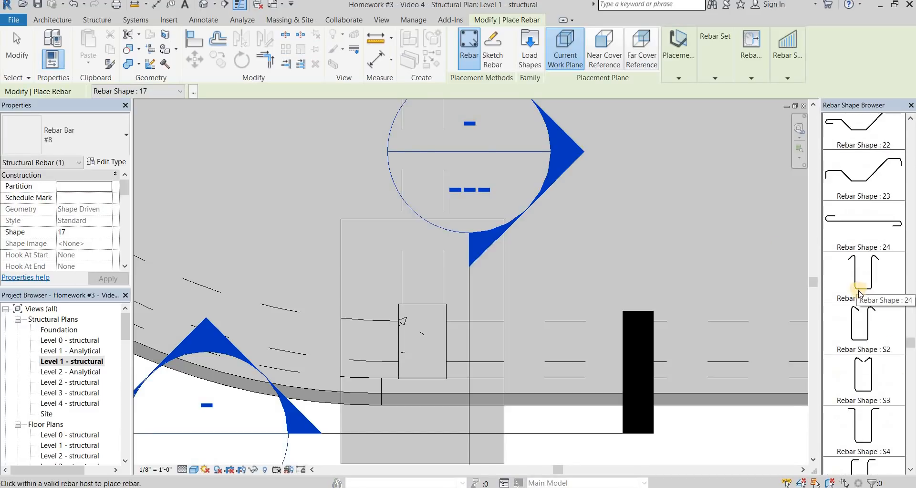
scroll(862, 279, "down", 5)
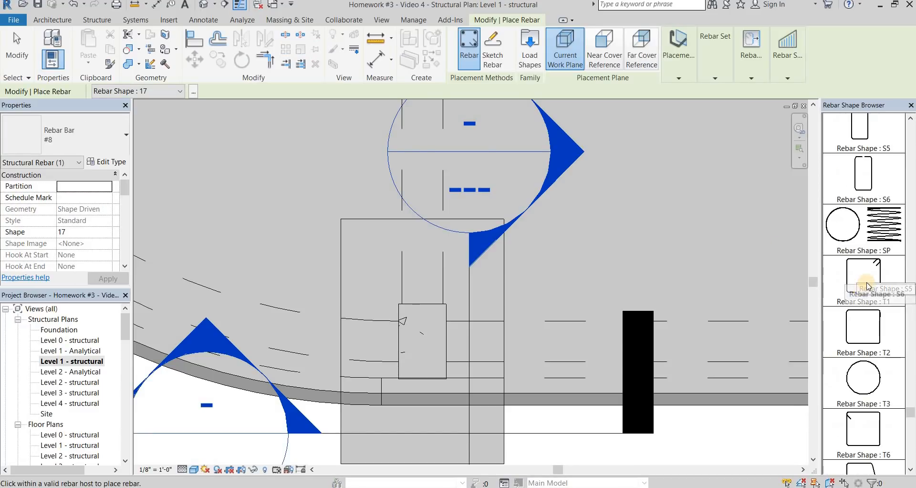
scroll(865, 279, "down", 3)
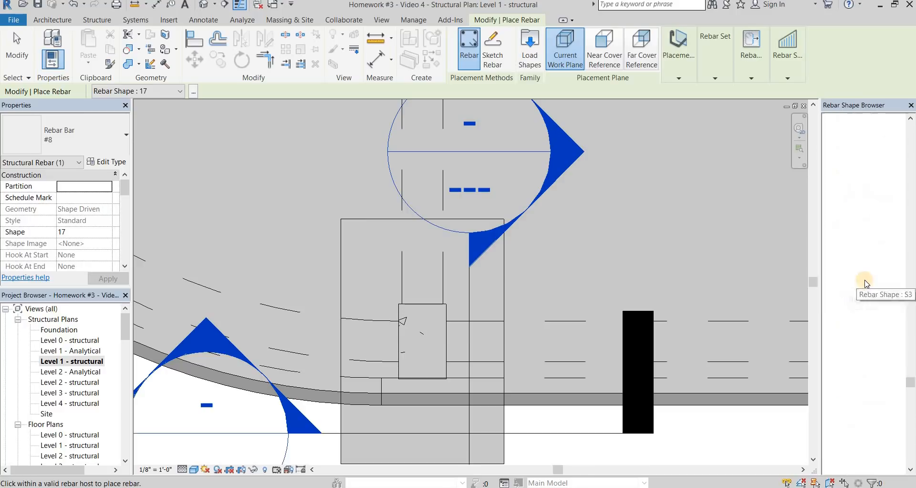
left_click(864, 275)
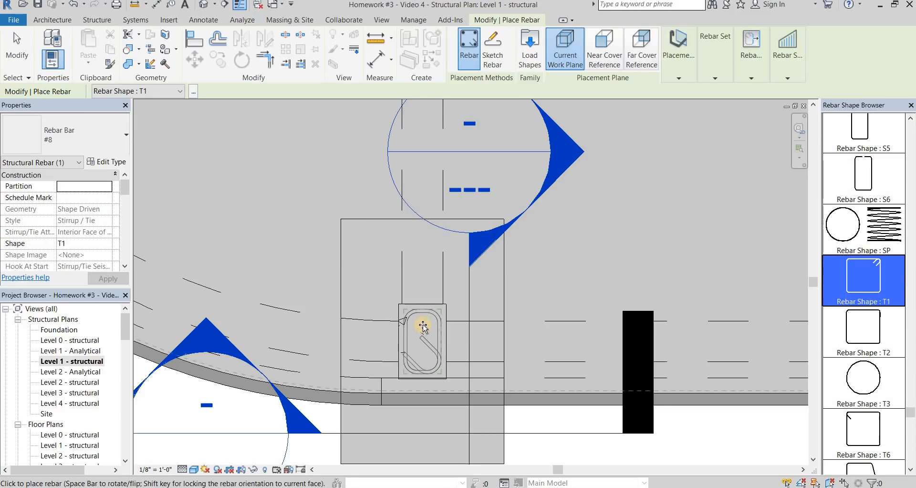
Step: Change the bar size of the T1 tie to #3
scroll(418, 319, "up", 1)
scroll(425, 334, "up", 1)
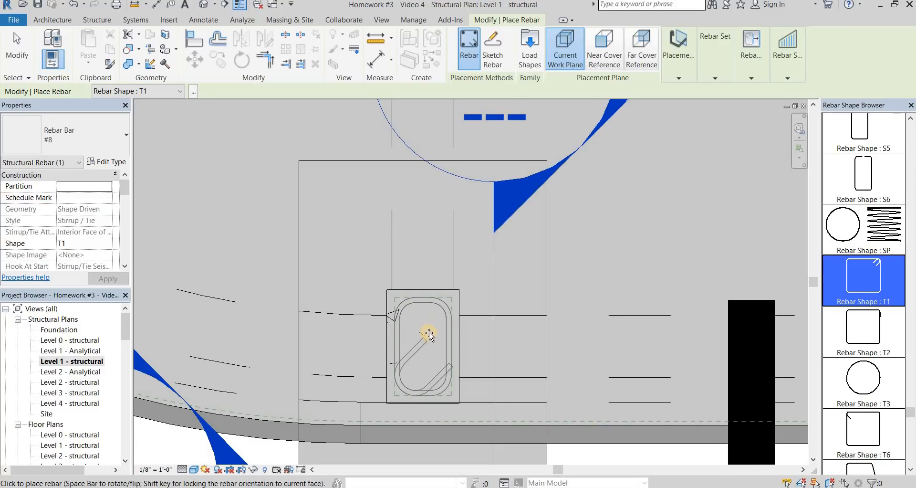
left_click(56, 126)
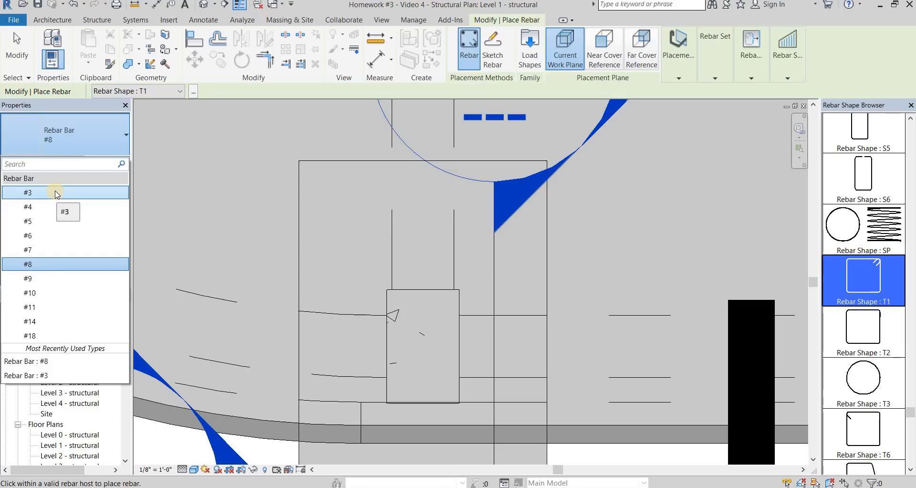
left_click(52, 193)
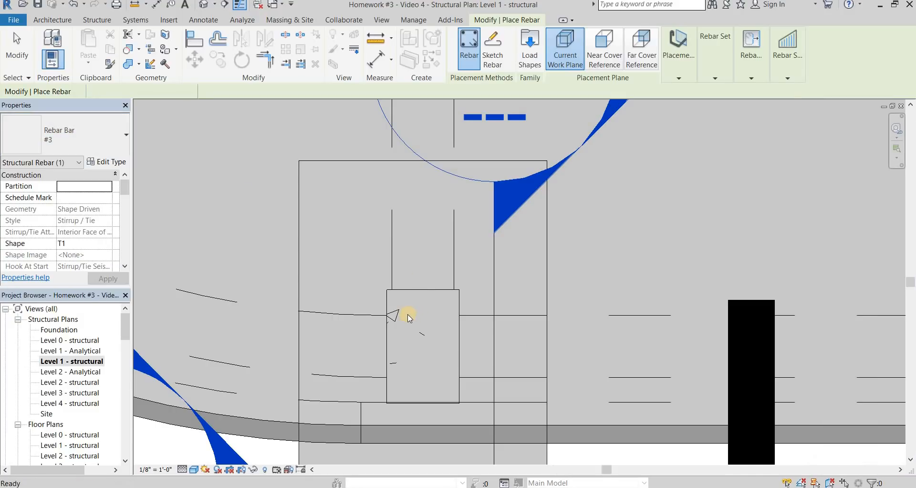
left_click(405, 313)
left_click(478, 278)
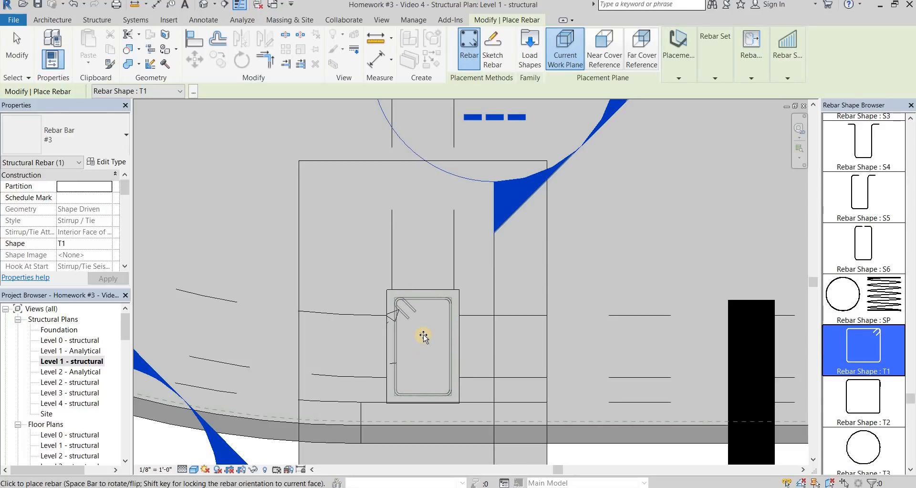
Step: Set the rebar set layout to Maximum Spacing at 4" and place the #3 T1 ties in the column
left_click(680, 78)
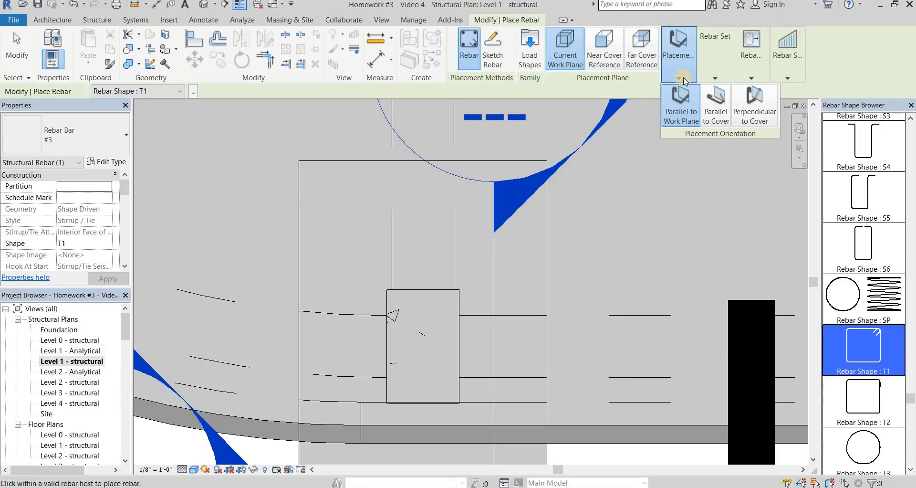
left_click(722, 74)
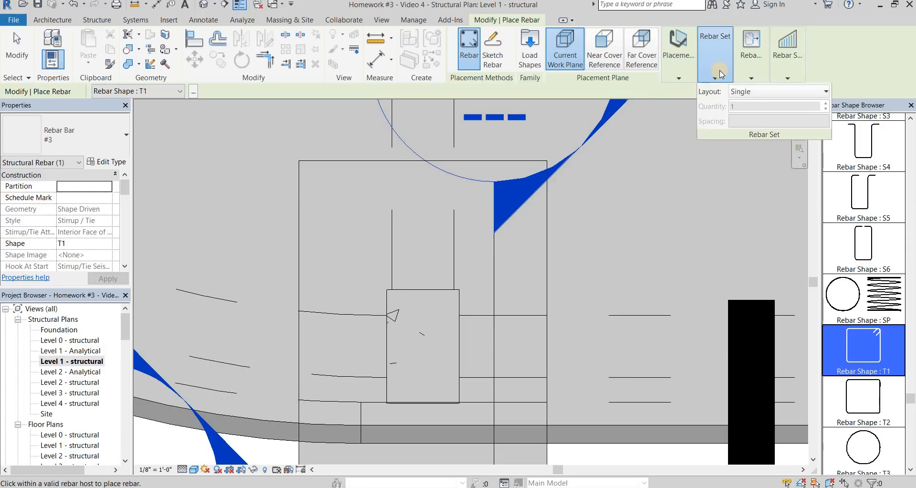
left_click(740, 91)
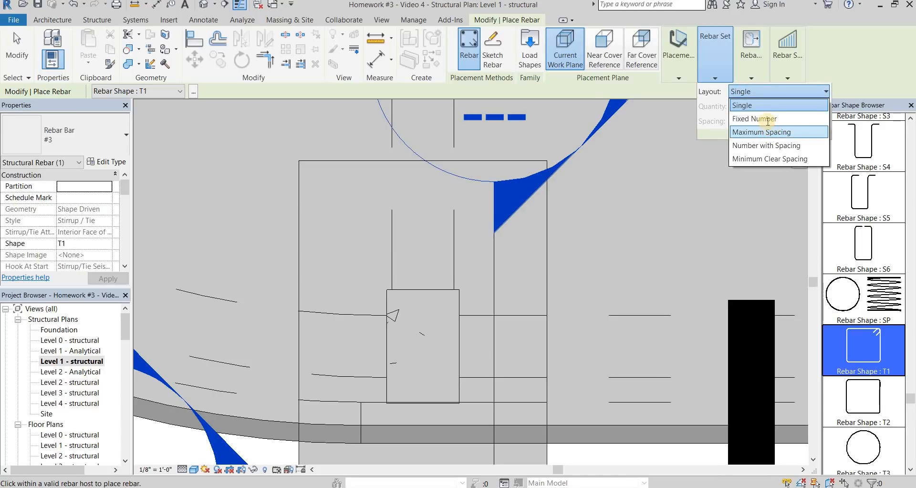
left_click(766, 130)
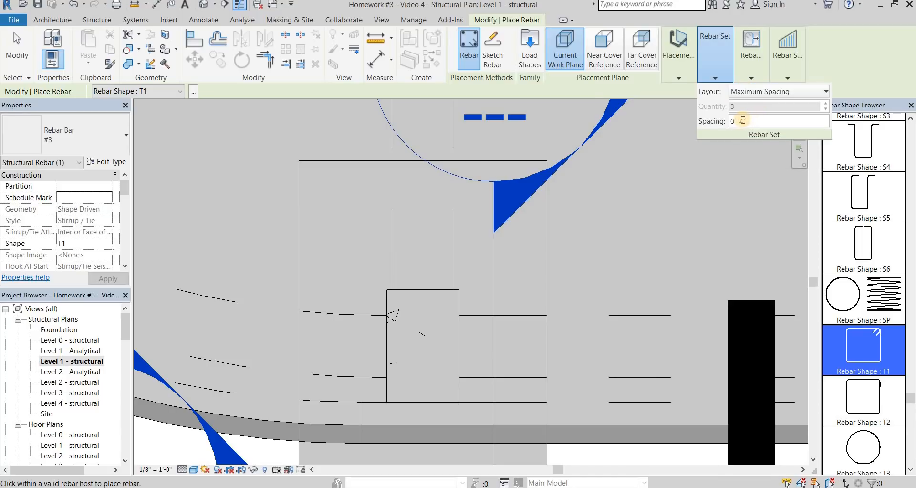
left_click(740, 119)
double_click(744, 122)
left_click(738, 63)
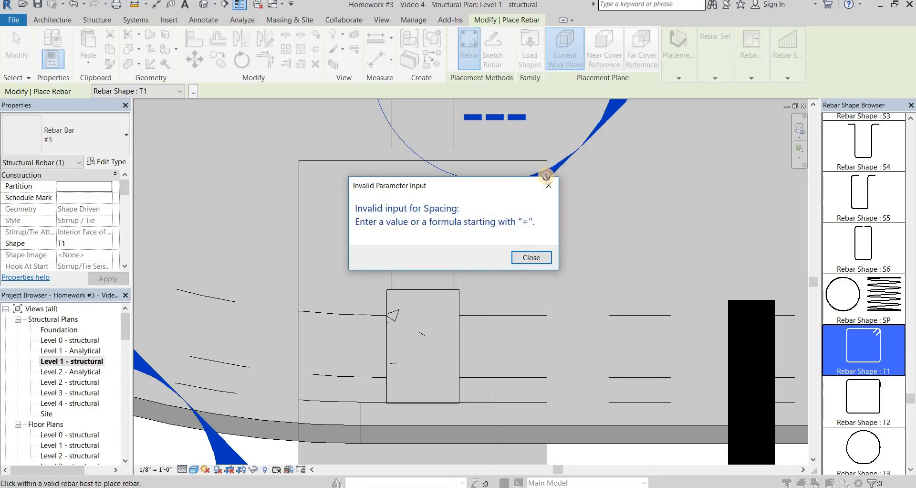
key("Return")
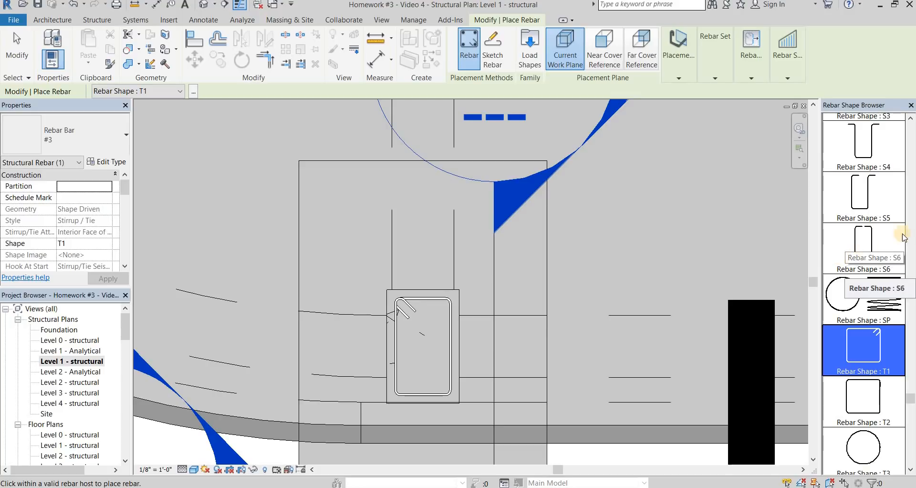
Step: Choose straight Rebar Shape 00 with bar size #8 for the column's longitudinal bars
scroll(866, 256, "up", 3)
scroll(866, 257, "up", 10)
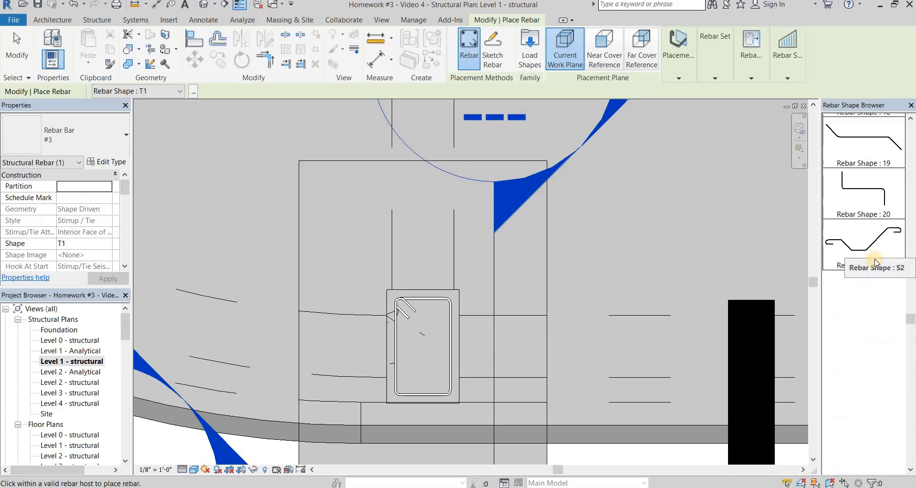
scroll(878, 257, "up", 10)
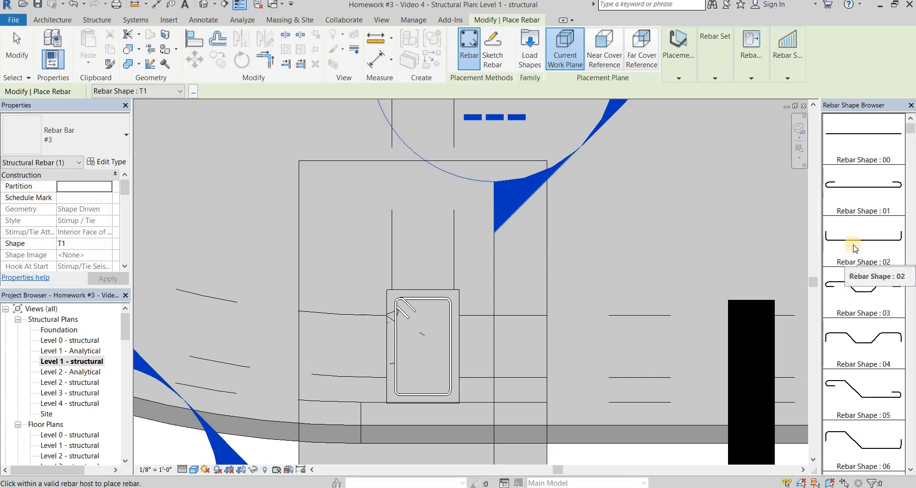
scroll(854, 253, "down", 3)
scroll(862, 234, "up", 3)
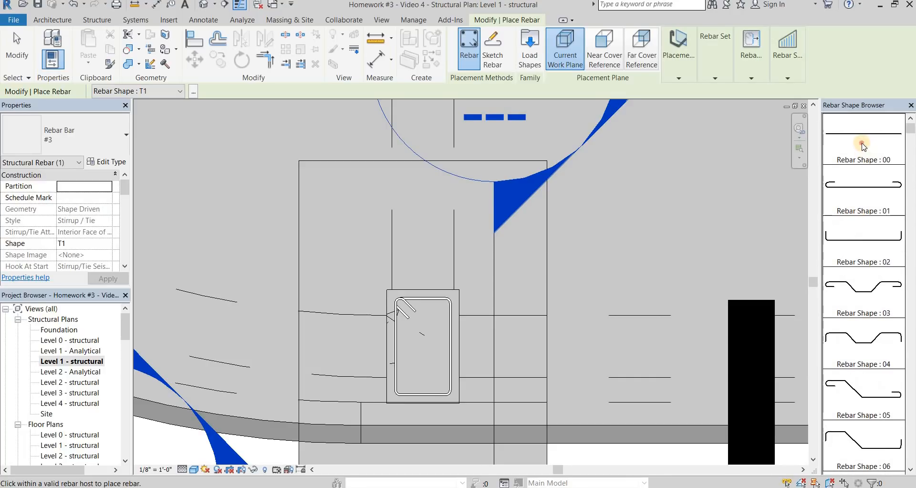
left_click(862, 142)
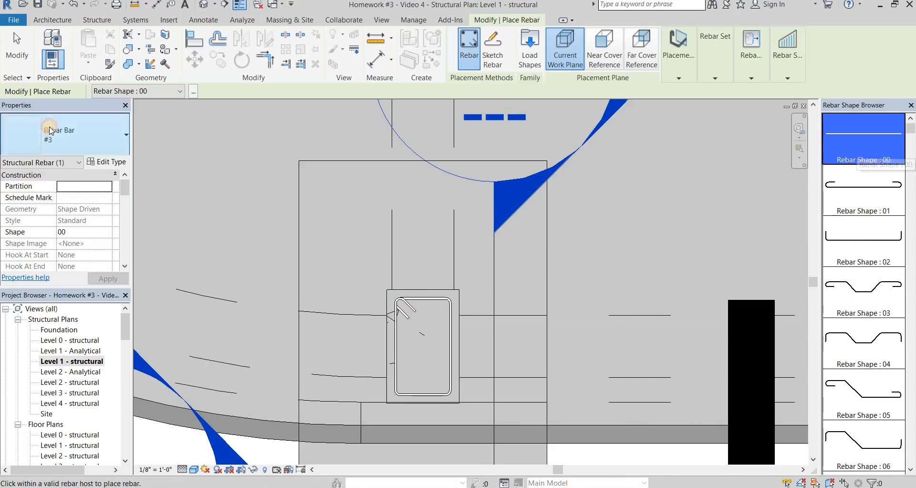
left_click(65, 134)
left_click(122, 269)
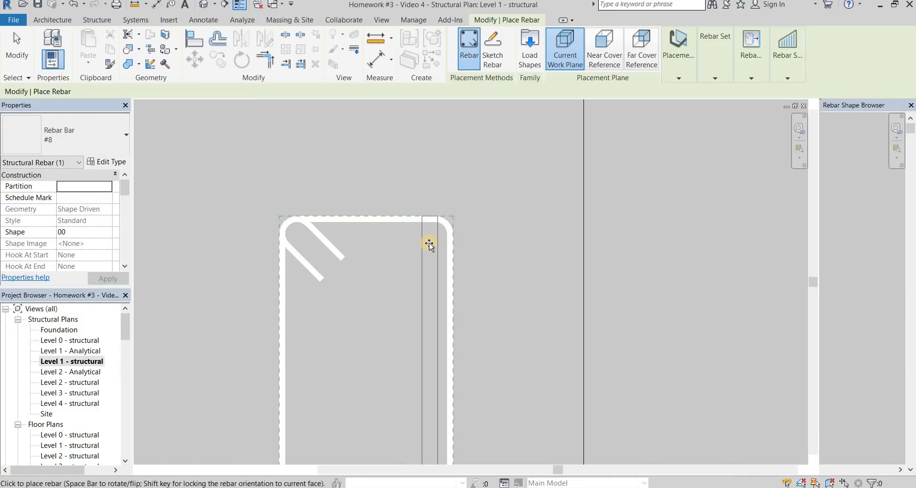
Step: Set the placement orientation of the #8 straight bars to Perpendicular to Cover
scroll(428, 247, "down", 4)
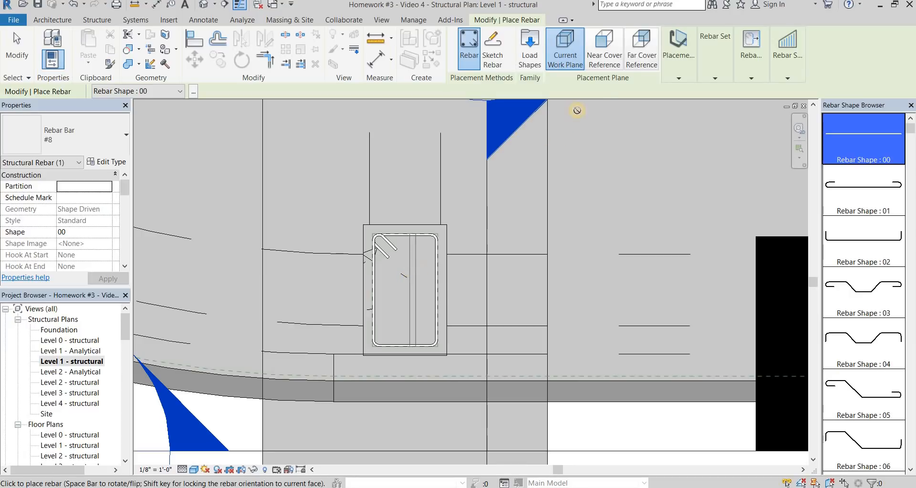
left_click(681, 69)
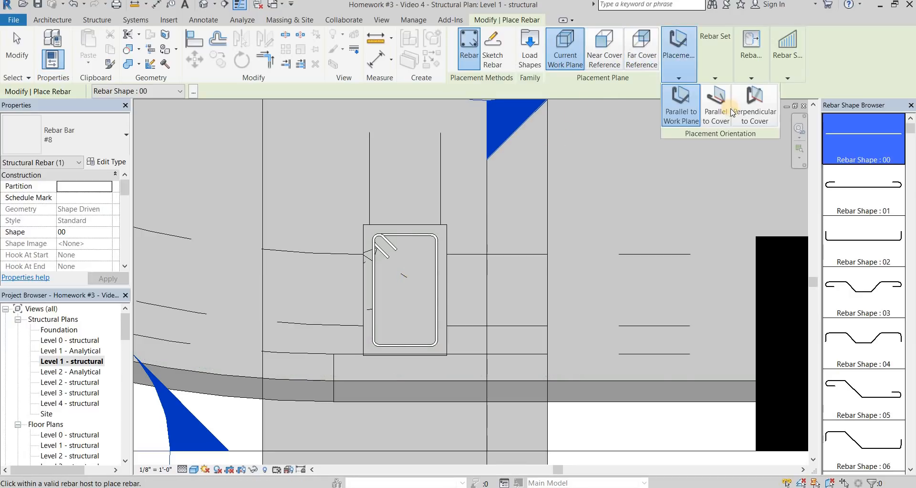
left_click(758, 117)
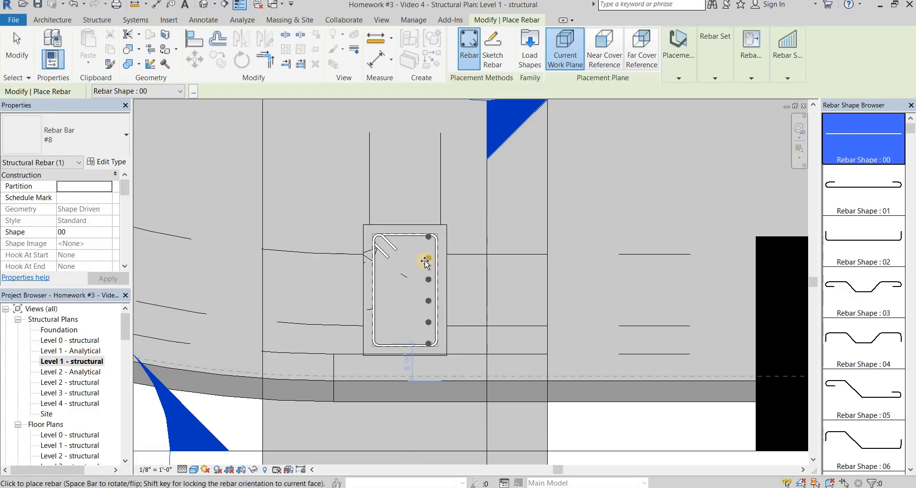
Step: Set the straight bars' rebar set layout to Fixed Number with a quantity of 3
left_click(718, 64)
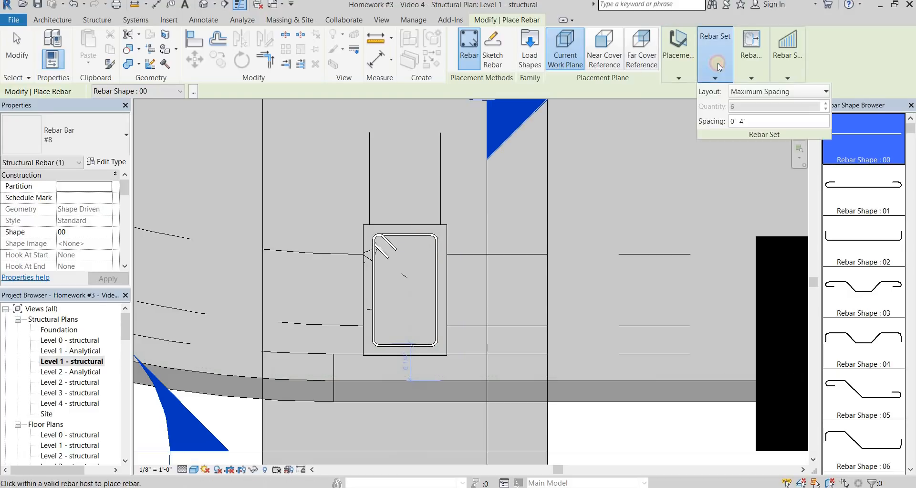
left_click(758, 92)
left_click(763, 117)
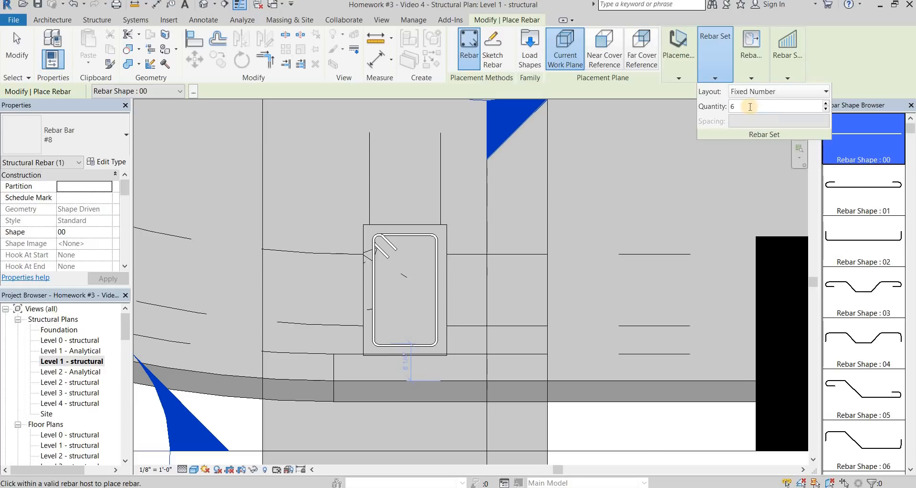
left_click(748, 106)
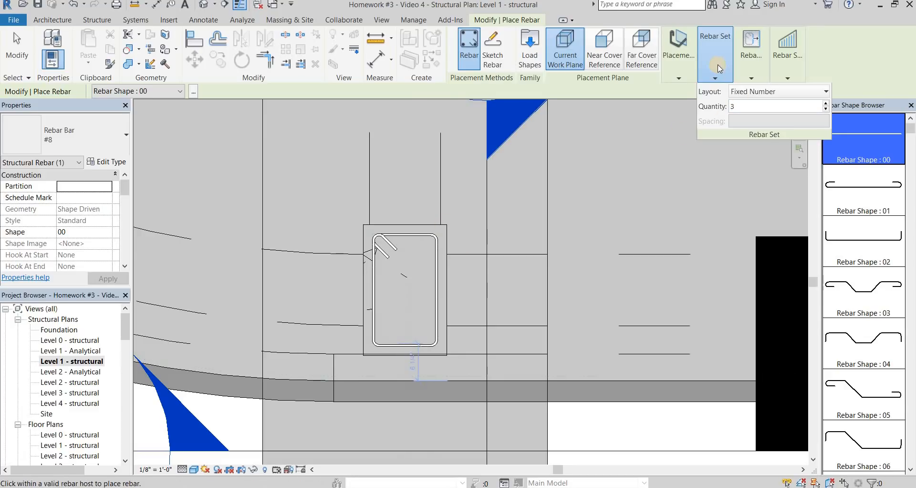
left_click(739, 75)
left_click(730, 95)
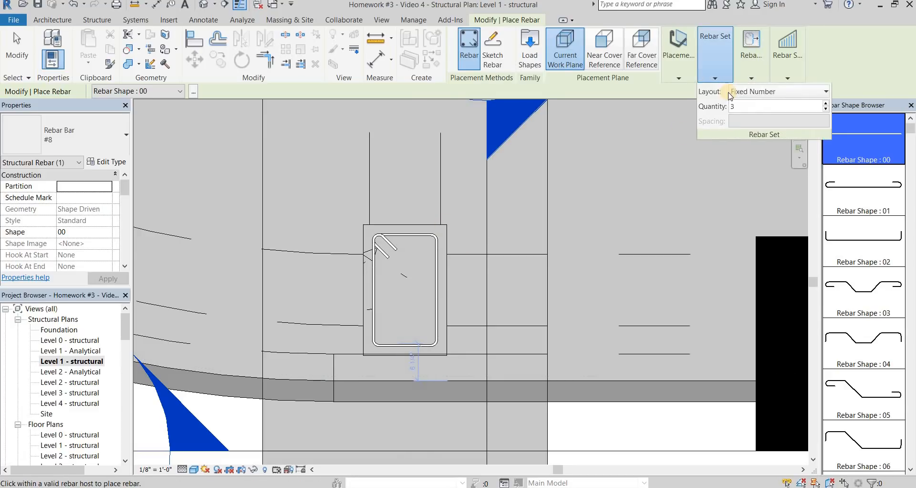
left_click(652, 128)
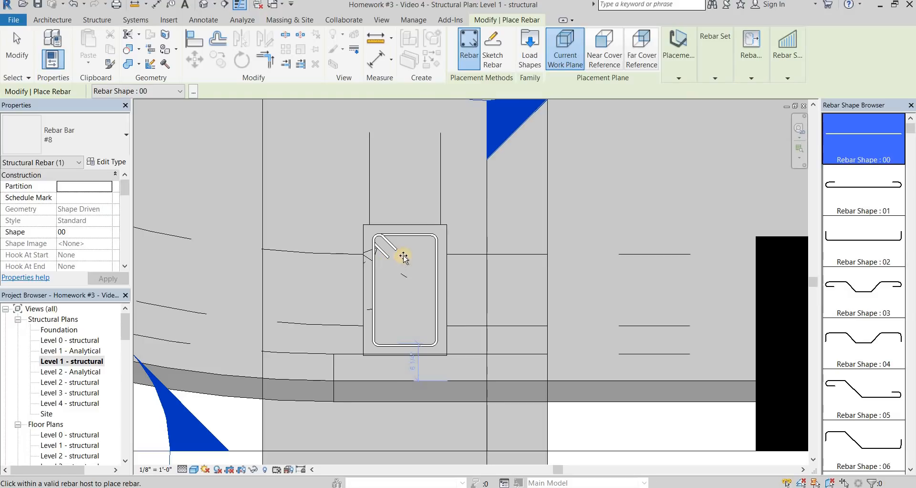
Step: Place a set of three #8 straight bars along each short side of the column tie
scroll(403, 257, "up", 4)
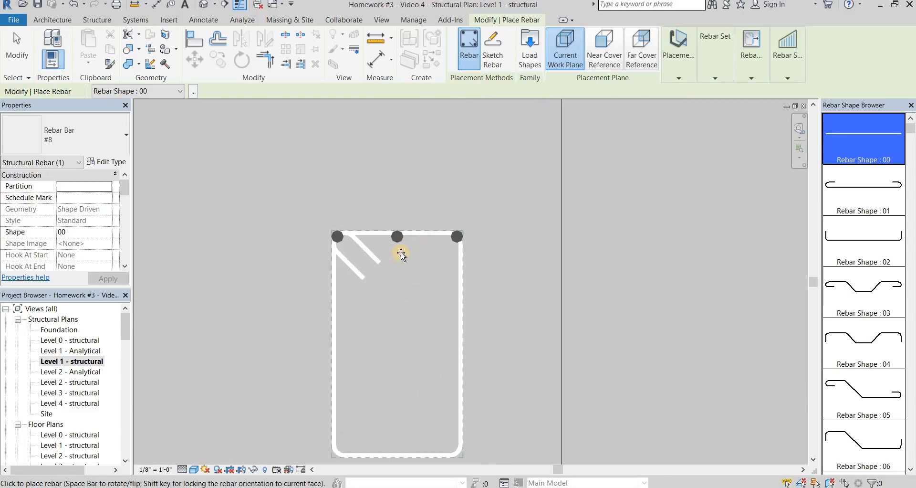
scroll(380, 254, "down", 2)
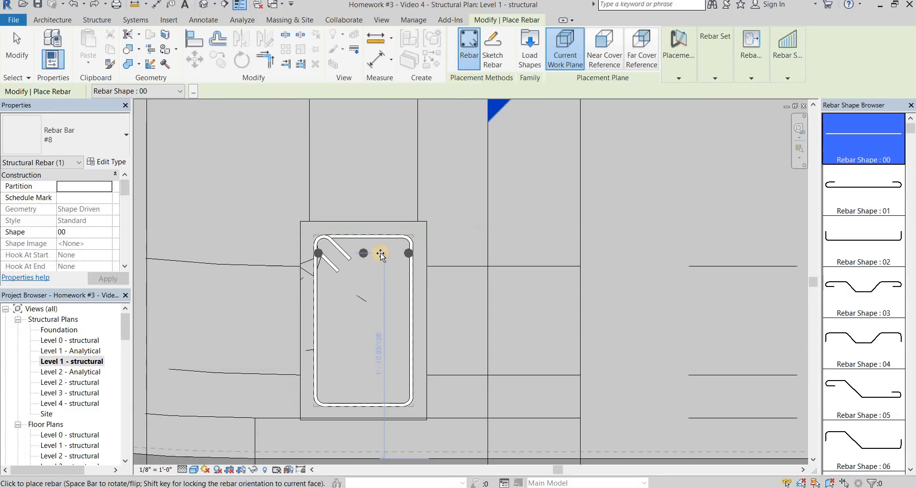
scroll(372, 240, "up", 2)
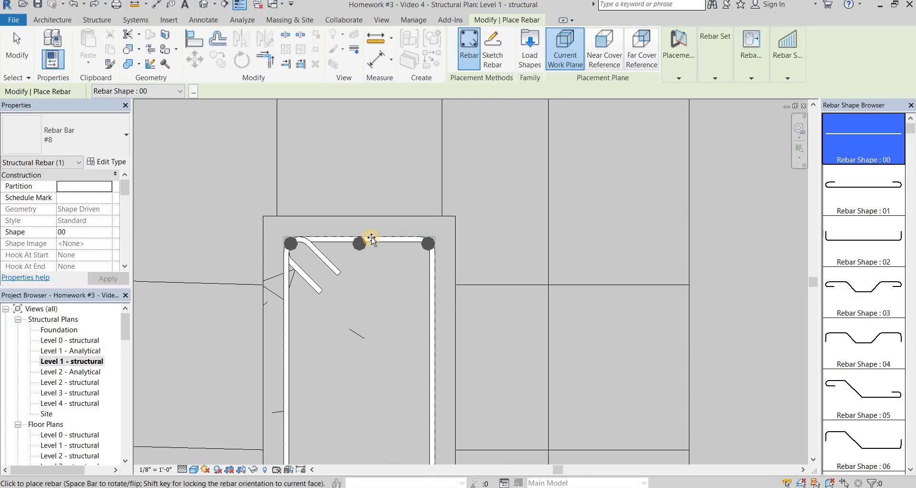
left_click(372, 238)
middle_click_drag(382, 330, 368, 197)
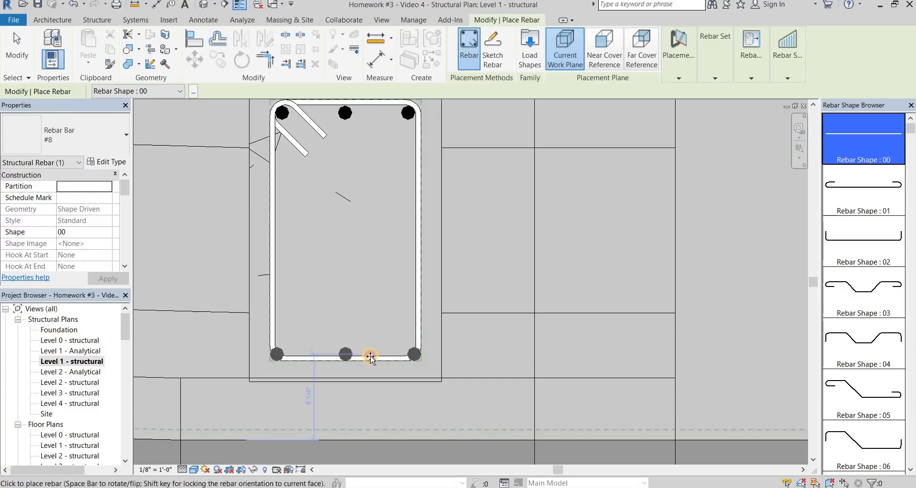
left_click(386, 308)
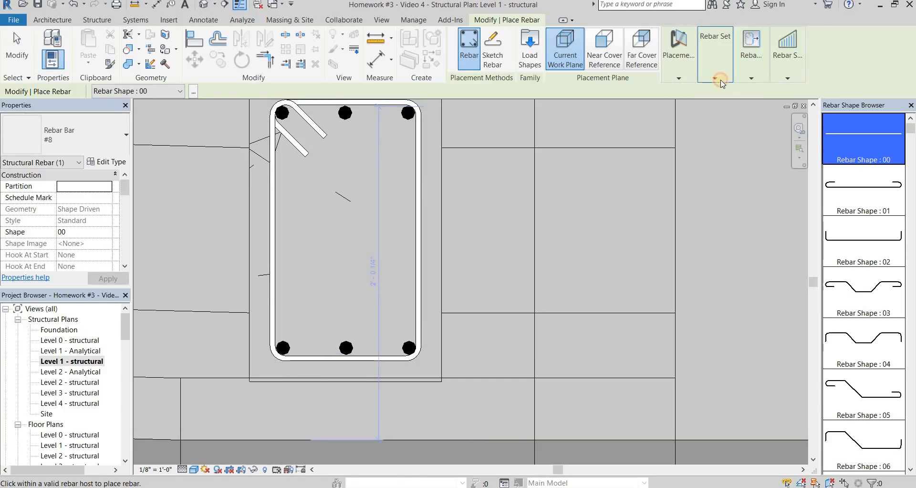
Step: Set the straight bars' rebar set layout to Fixed Number with a quantity of 2
mouse_move(720, 78)
left_click(735, 107)
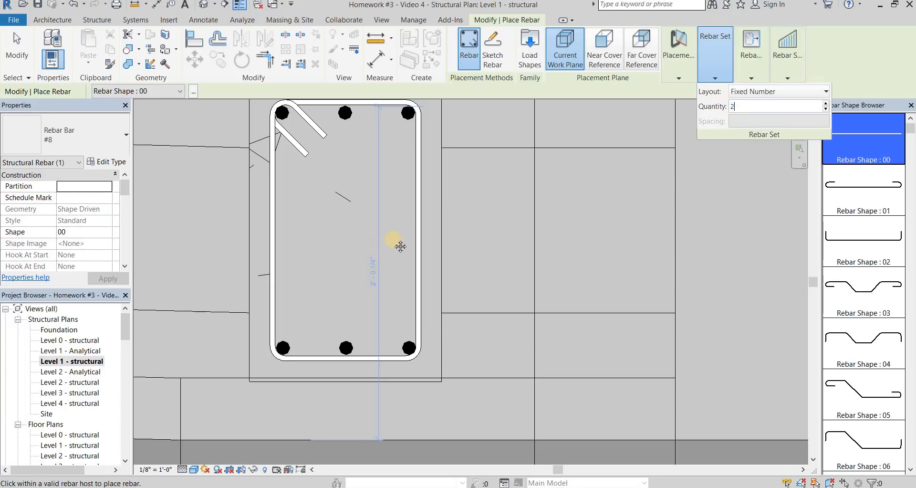
middle_click_drag(393, 238, 415, 231)
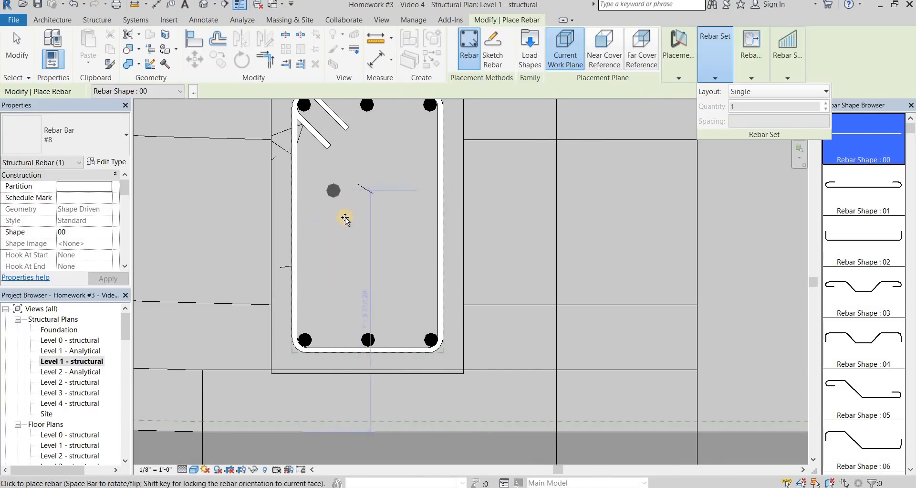
left_click(797, 92)
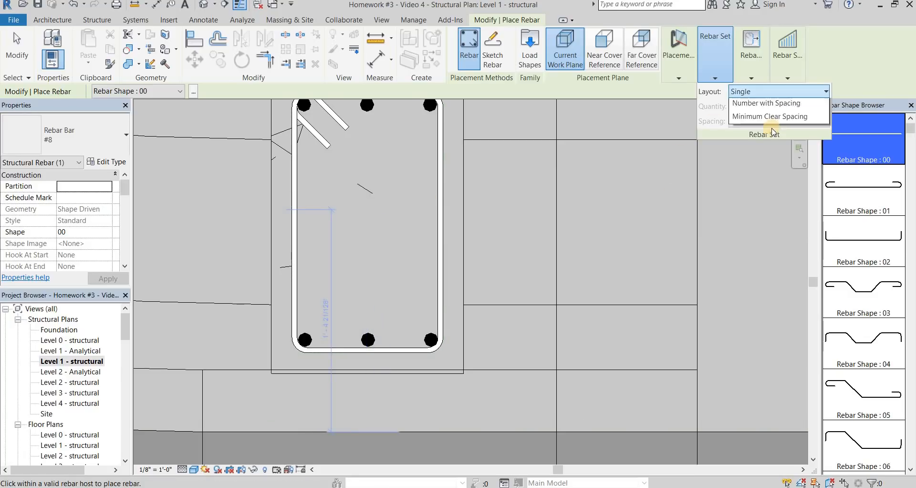
left_click(753, 115)
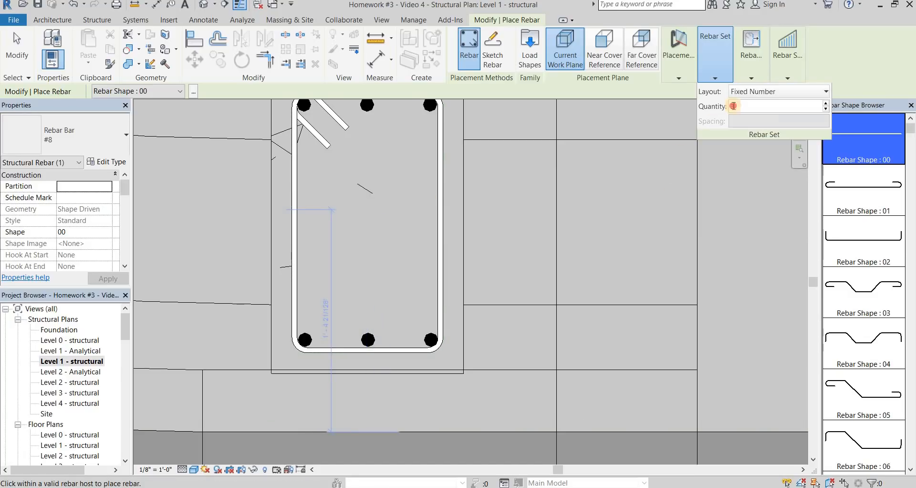
left_click(744, 78)
left_click(715, 72)
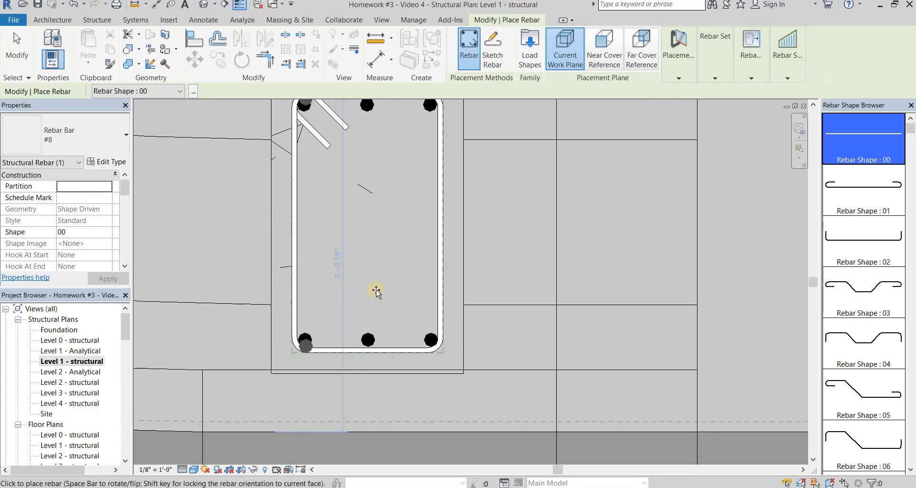
Step: Place the pair of #8 bars midway along the tie's long sides and finish placing rebar
middle_click_drag(419, 190, 432, 285)
scroll(432, 285, "down", 2)
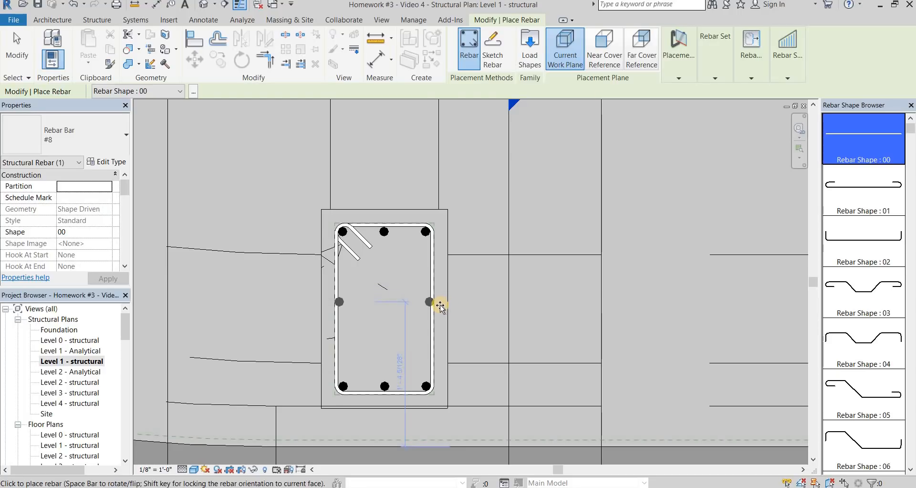
scroll(441, 311, "up", 1)
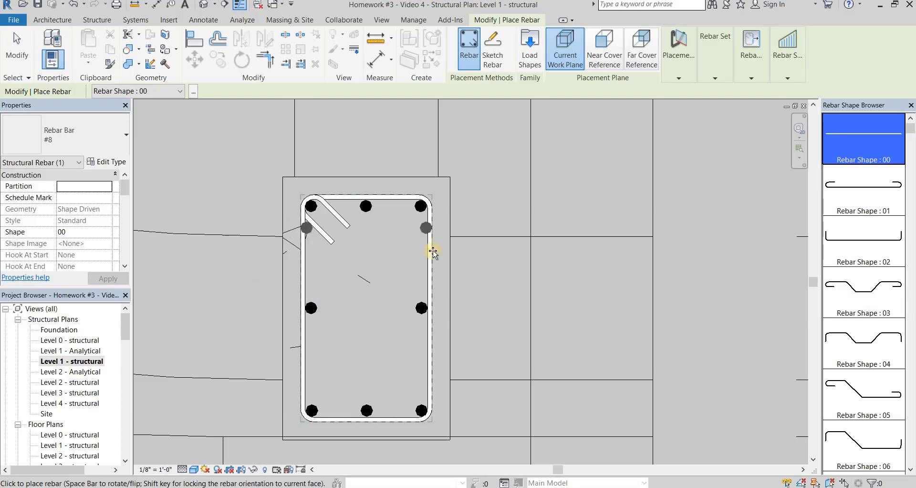
scroll(429, 251, "down", 2)
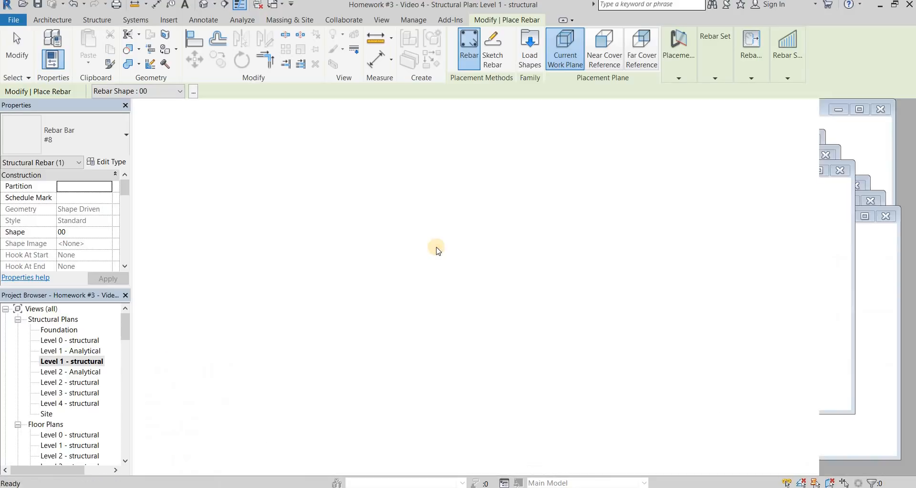
key("Escape")
scroll(441, 260, "up", 2)
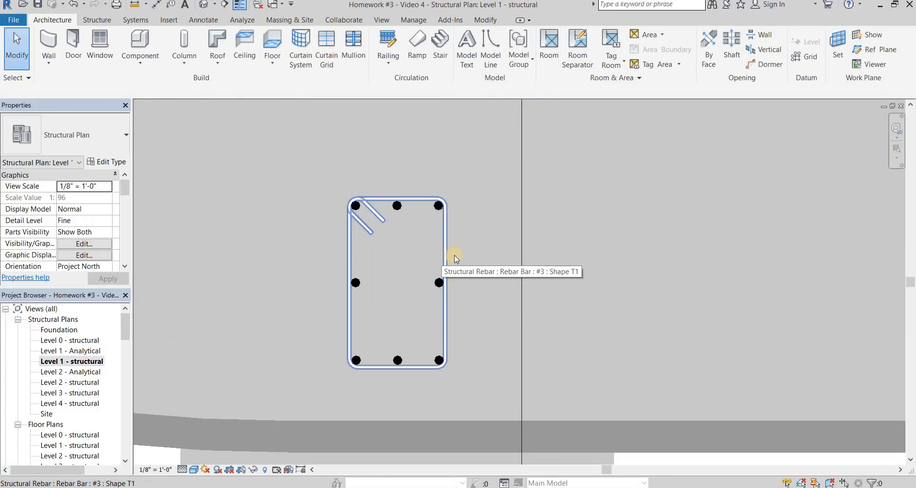
Step: Look at the reinforced column in the 3D view and return to the Level 1 structural plan
left_click(203, 6)
scroll(543, 366, "up", 4)
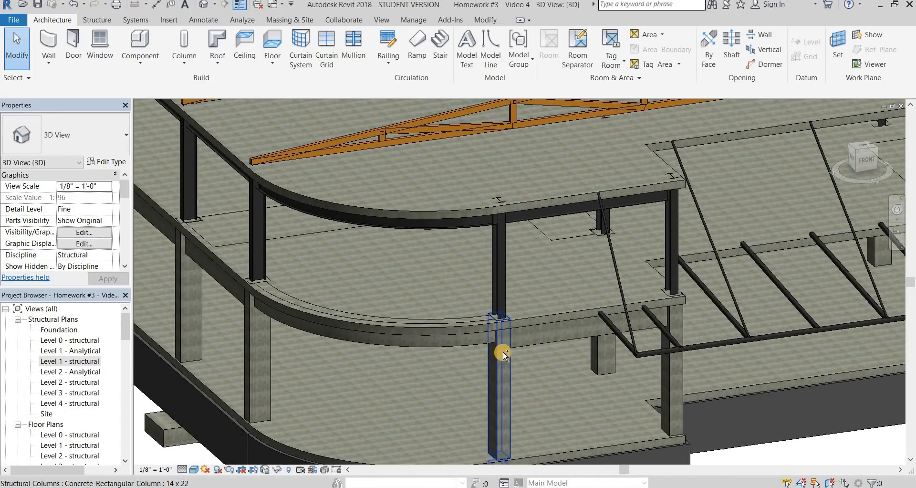
key("ctrl+Tab")
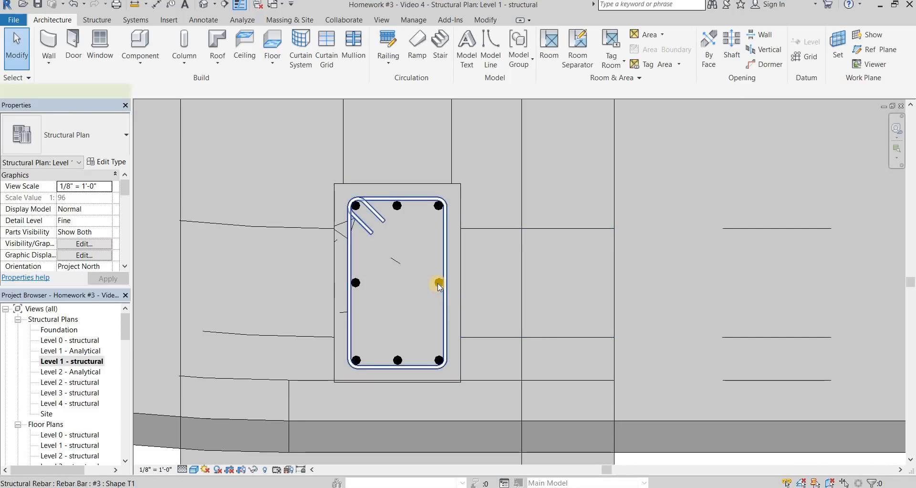
left_click(437, 281)
left_click(391, 280, "ctrl")
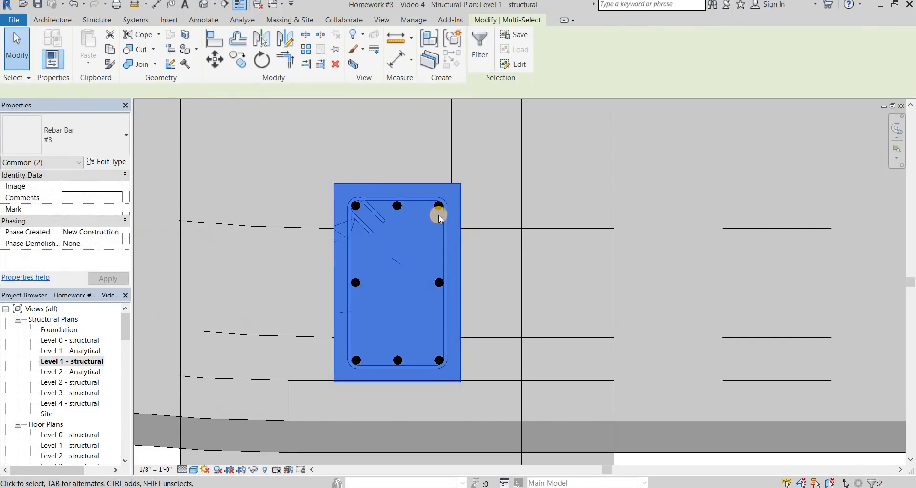
key("Escape")
Step: Select all the #8 longitudinal bar sets together with the #3 ties in the column
left_click(438, 282)
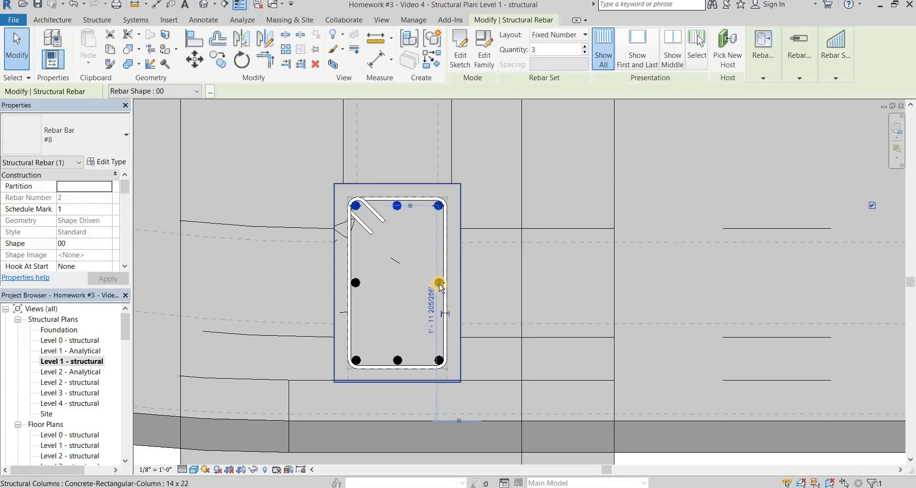
scroll(438, 282, "up", 3)
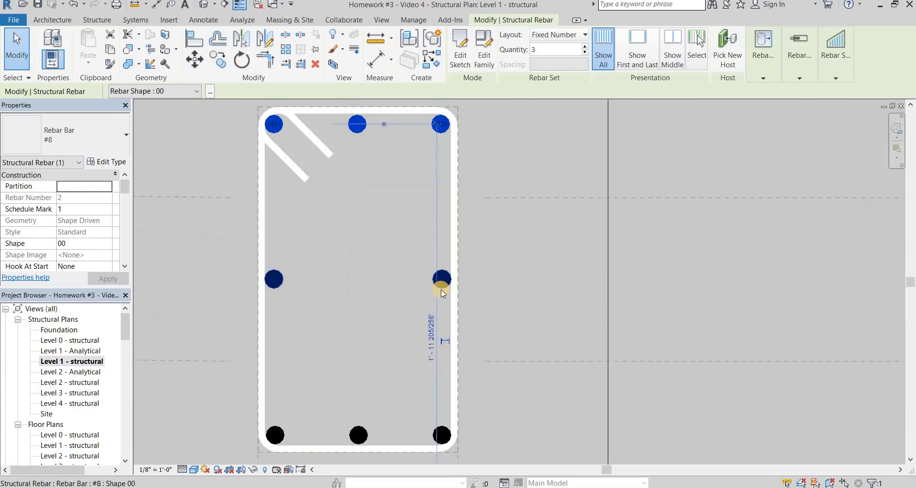
left_click(359, 431, "ctrl")
left_click(455, 388, "ctrl")
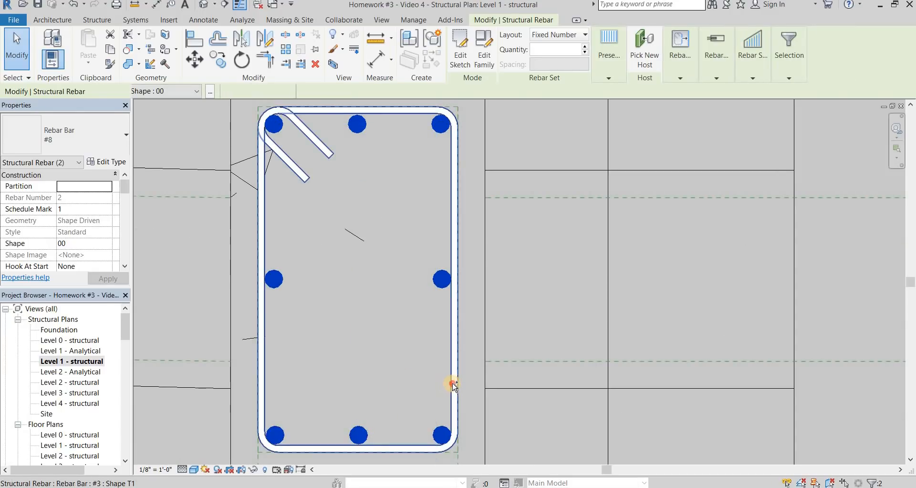
Step: Set the selected rebar's view visibility states to unobscured and solid in the {3D} view
left_click(102, 239)
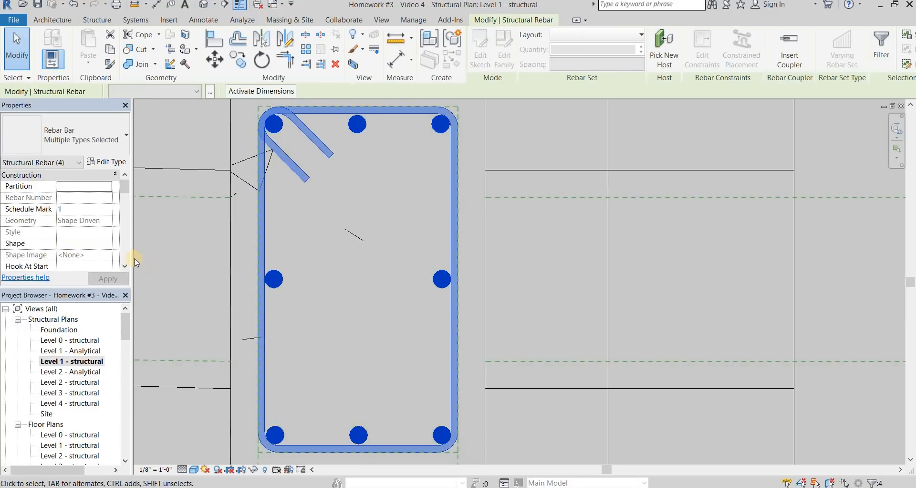
scroll(113, 243, "down", 3)
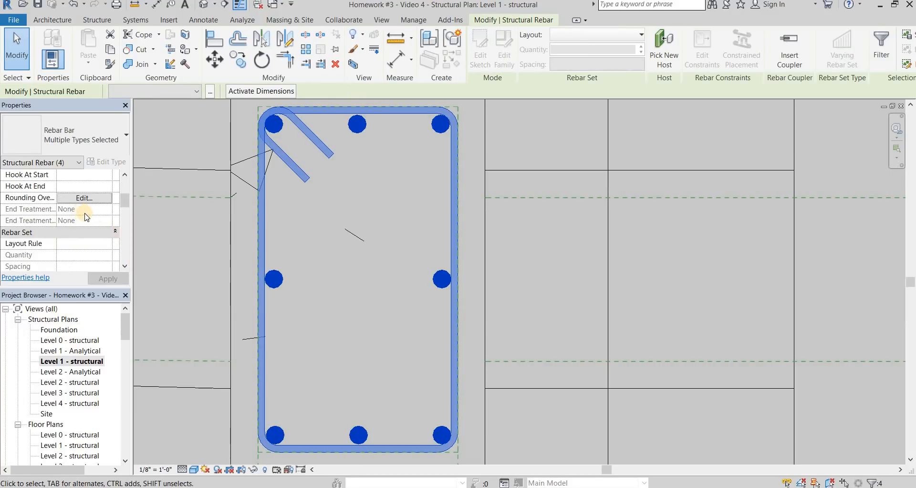
scroll(84, 223, "down", 1)
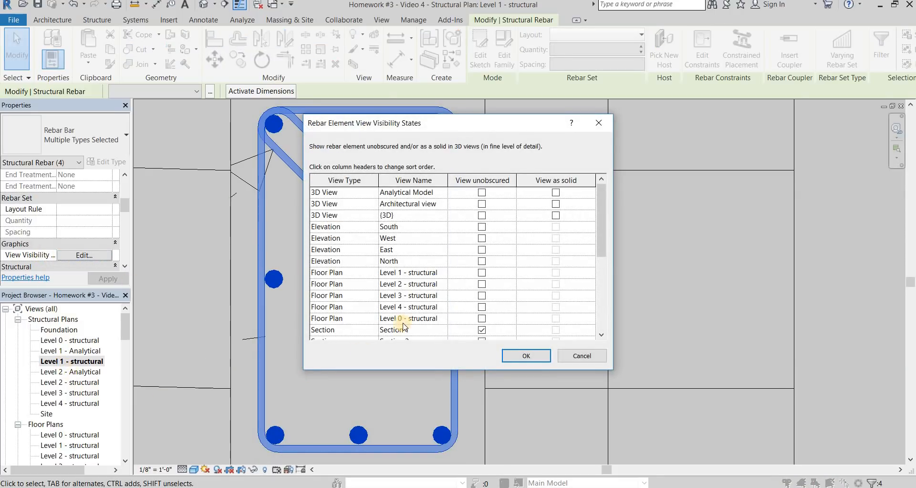
scroll(471, 282, "down", 5)
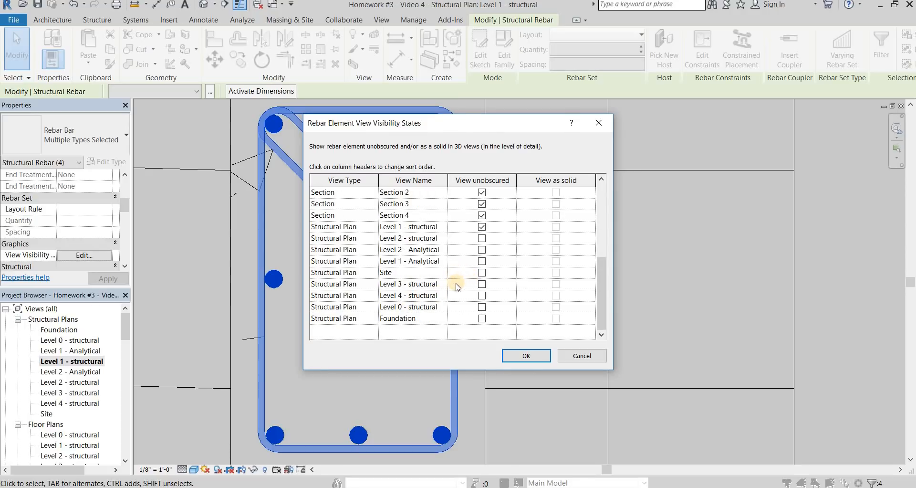
scroll(453, 286, "up", 5)
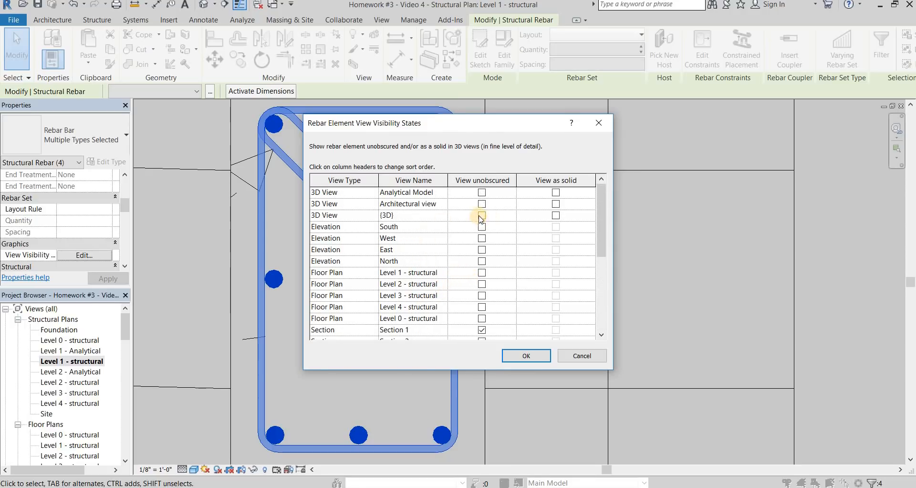
left_click(482, 216)
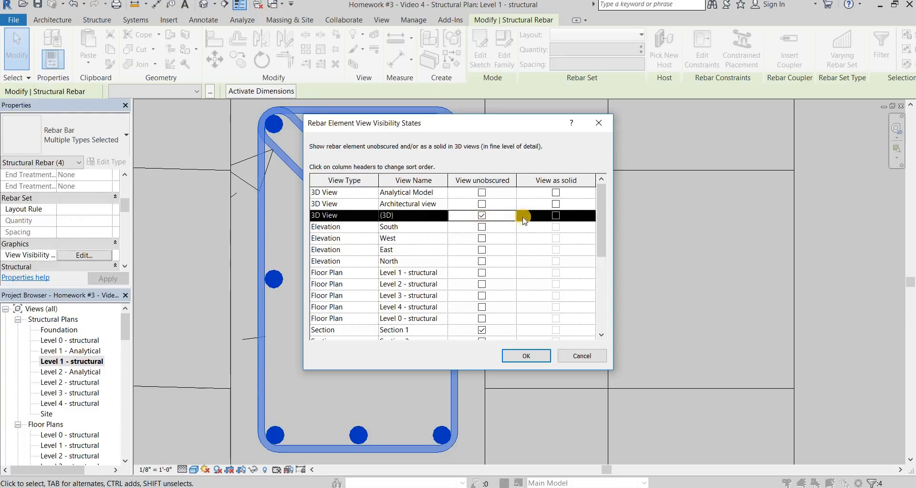
left_click(556, 216)
left_click(526, 355)
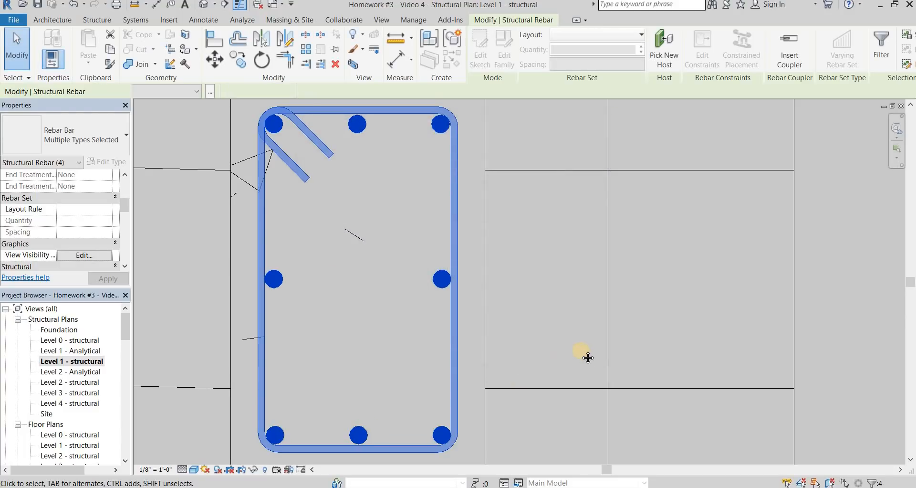
Step: Examine the column's rebar cage in the 3D view, including the bar ends at the column base
middle_click_drag(606, 327, 606, 313)
key("ctrl+Tab")
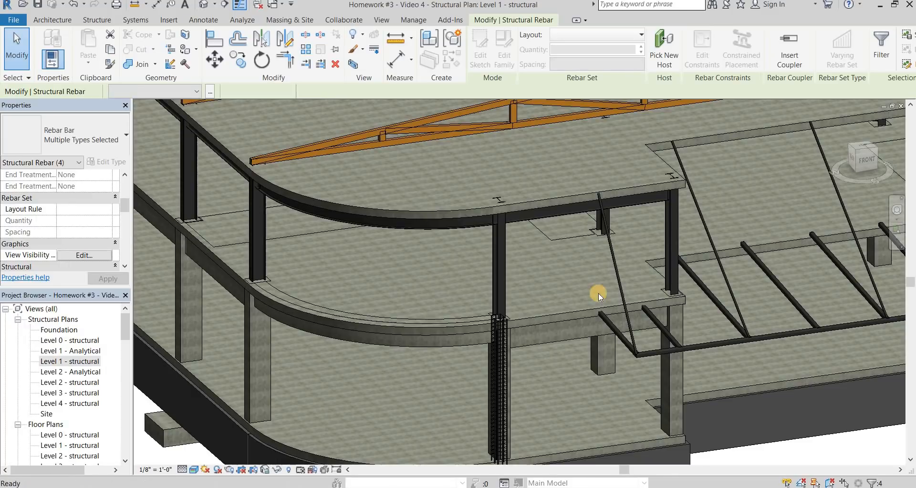
scroll(598, 291, "down", 2)
scroll(551, 388, "up", 6)
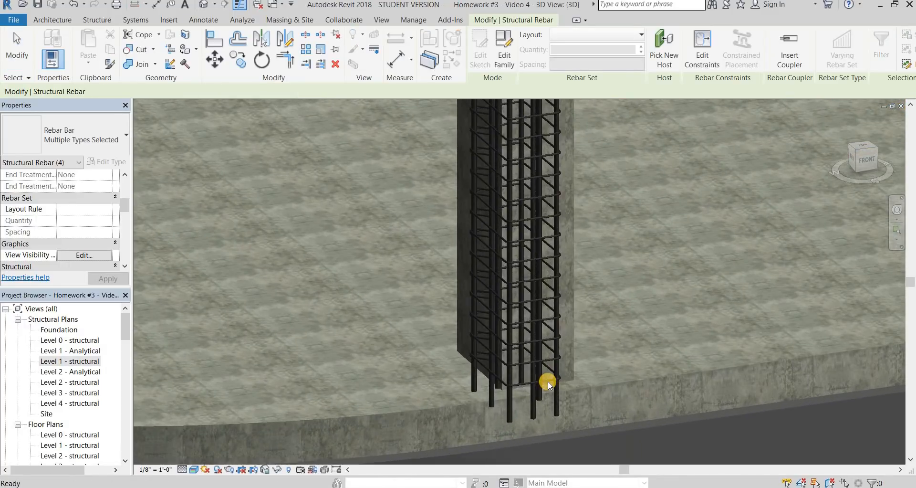
key("Escape")
scroll(546, 377, "down", 6)
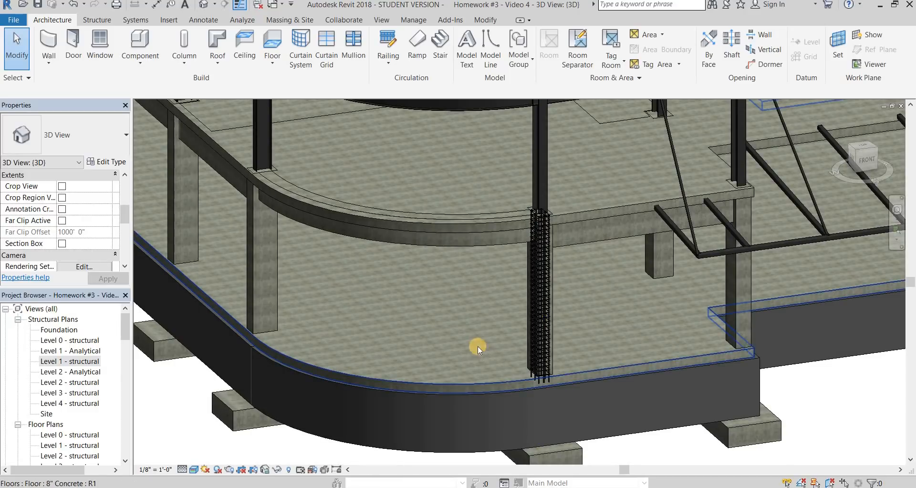
Step: Temporarily hide the wall category in the 3D view, using the foundation wall near the reinforced column
middle_click_drag(610, 412, 541, 381)
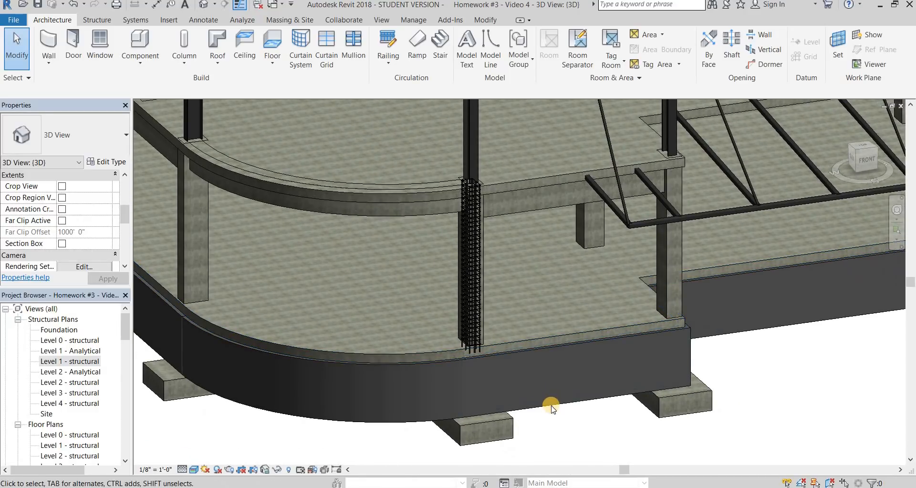
left_click(550, 402)
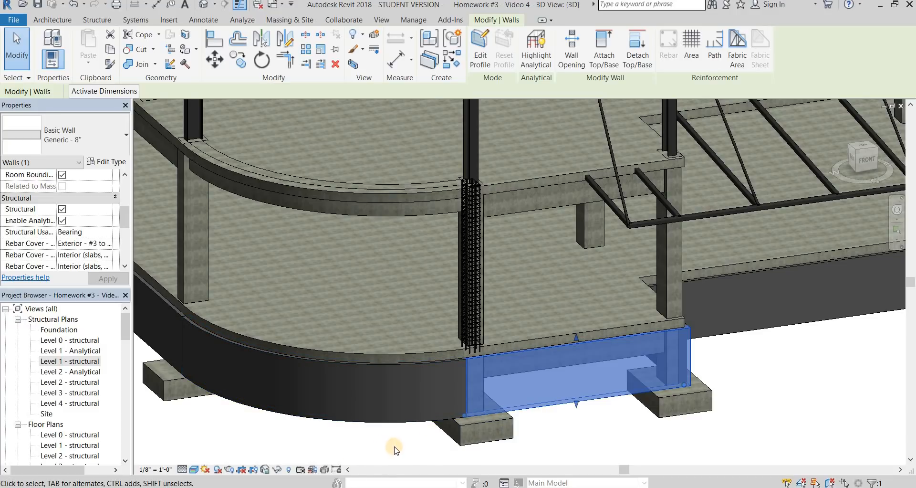
left_click(278, 470)
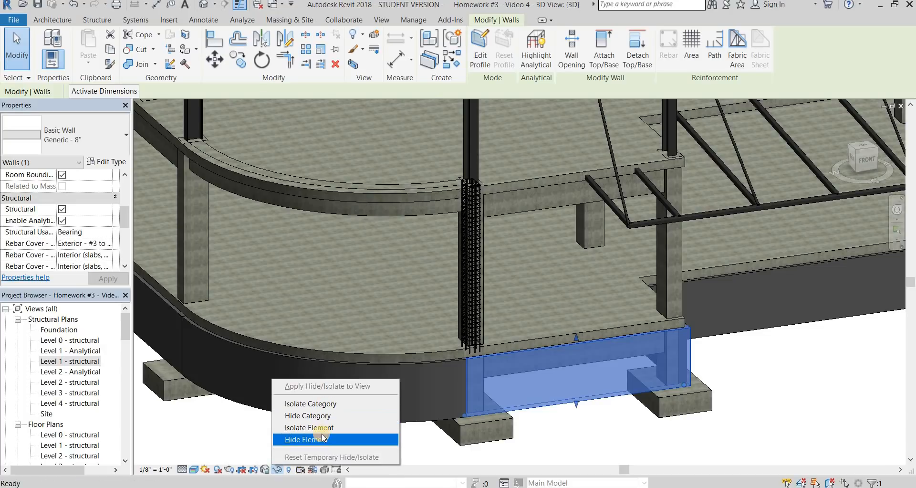
left_click(328, 416)
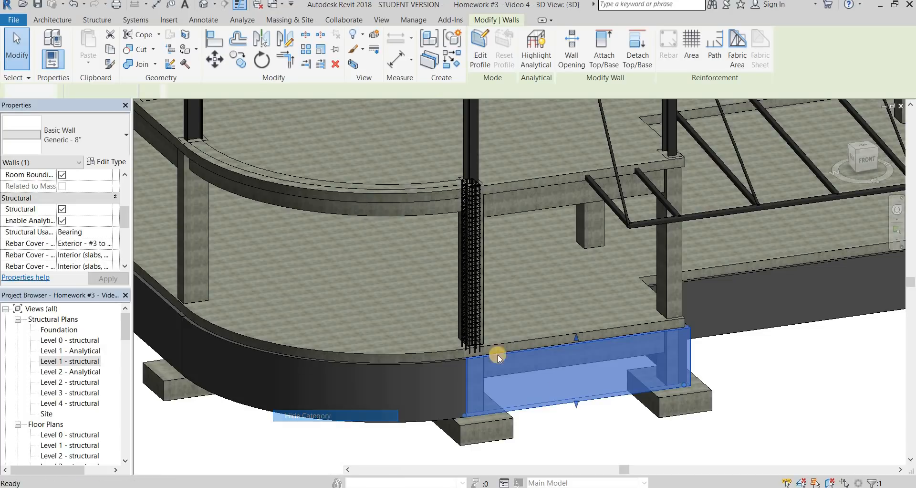
scroll(495, 342, "up", 5)
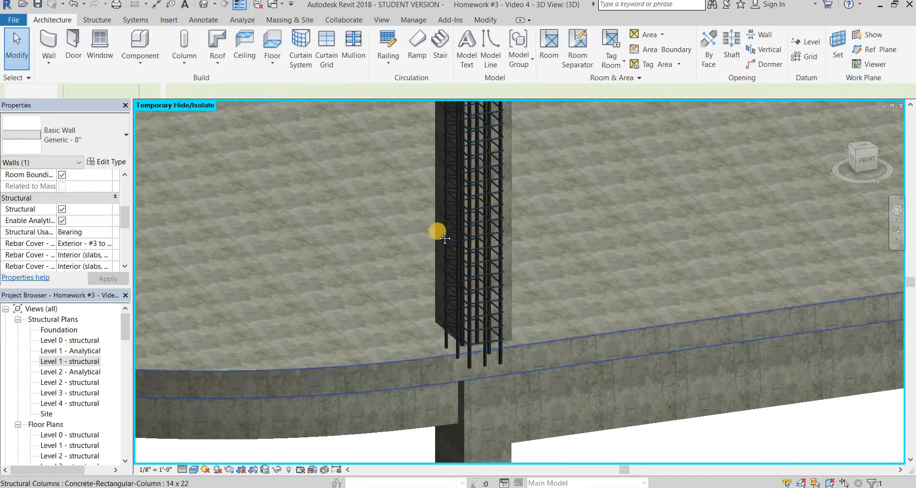
Step: Extend the column's #3 T1 tie set down to the top of the footing, working in the front view
scroll(433, 284, "down", 3)
key("Escape")
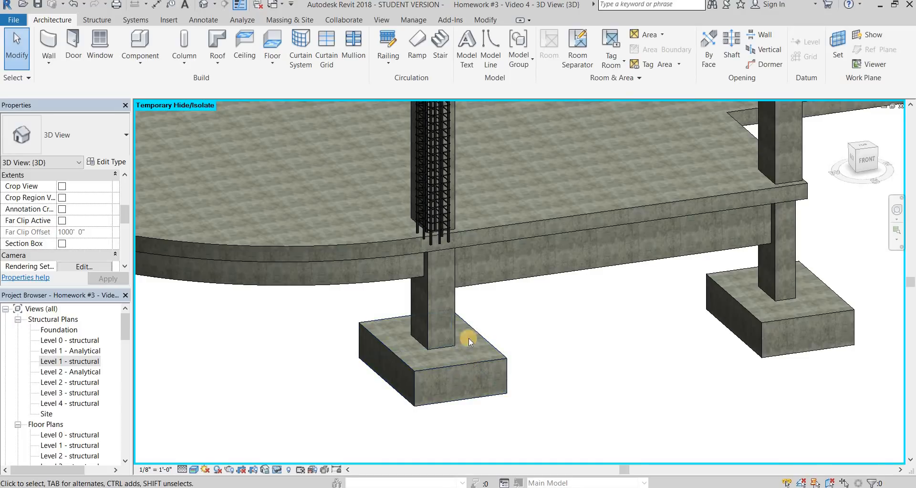
scroll(445, 248, "up", 3)
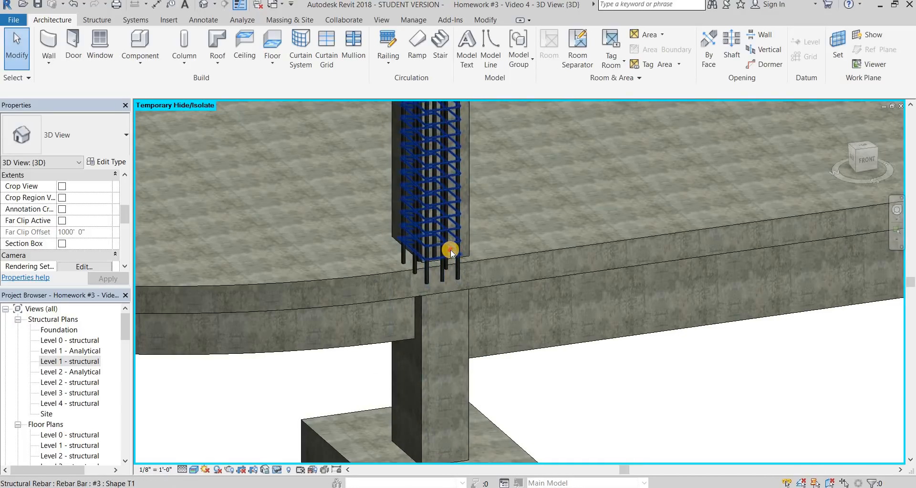
left_click(458, 255)
middle_click_drag(460, 254, 417, 233)
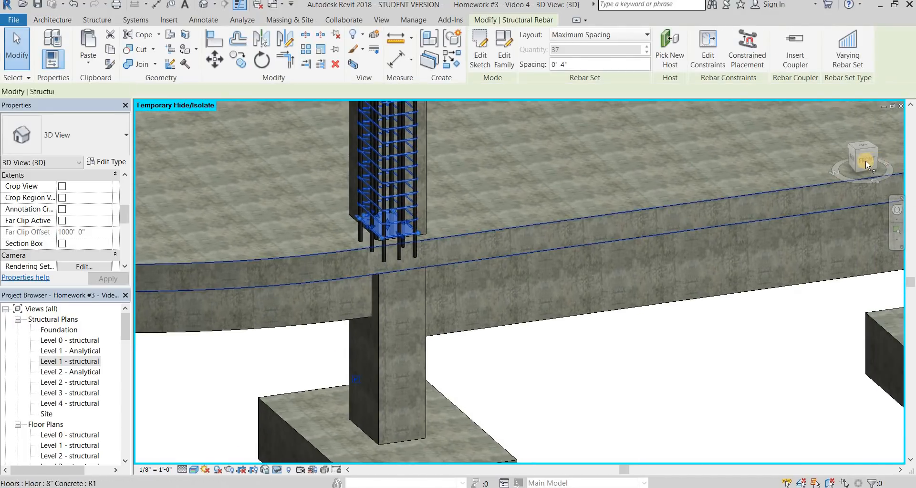
left_click(867, 166)
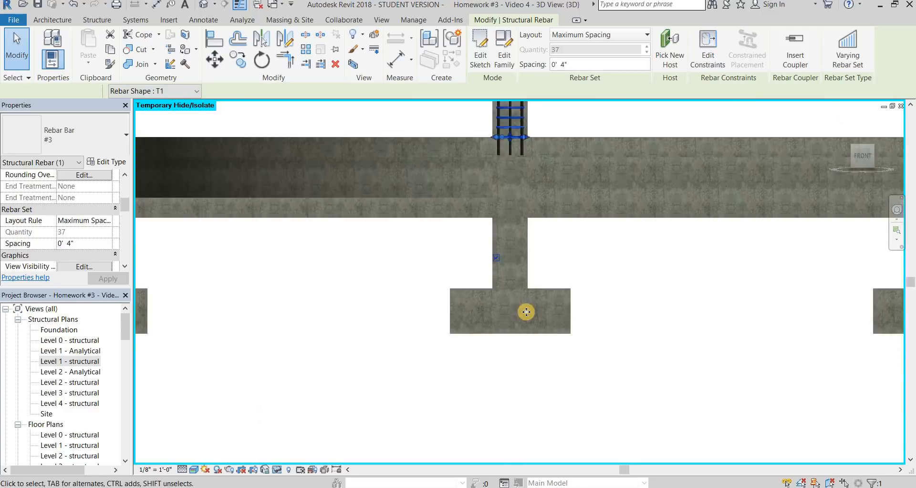
scroll(591, 244, "down", 2)
middle_click_drag(552, 389, 483, 222)
scroll(483, 222, "up", 2)
left_click_drag(483, 224, 490, 372)
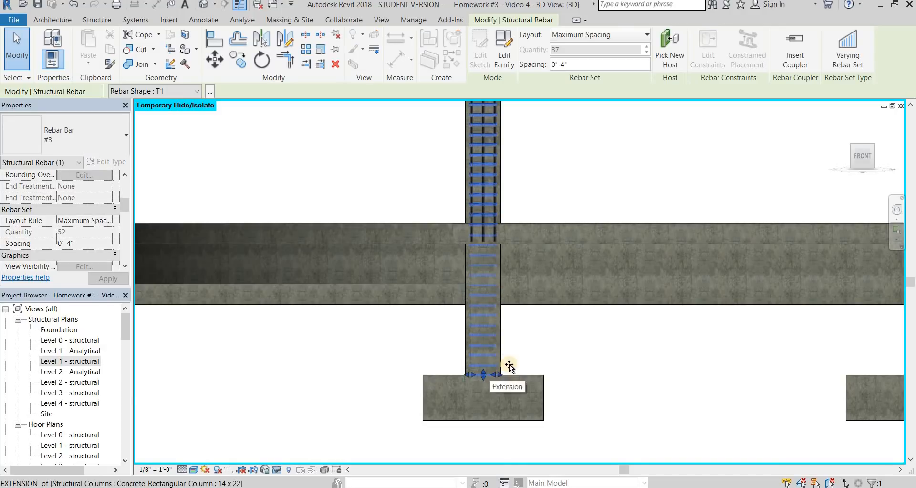
middle_click_drag(589, 183, 593, 362)
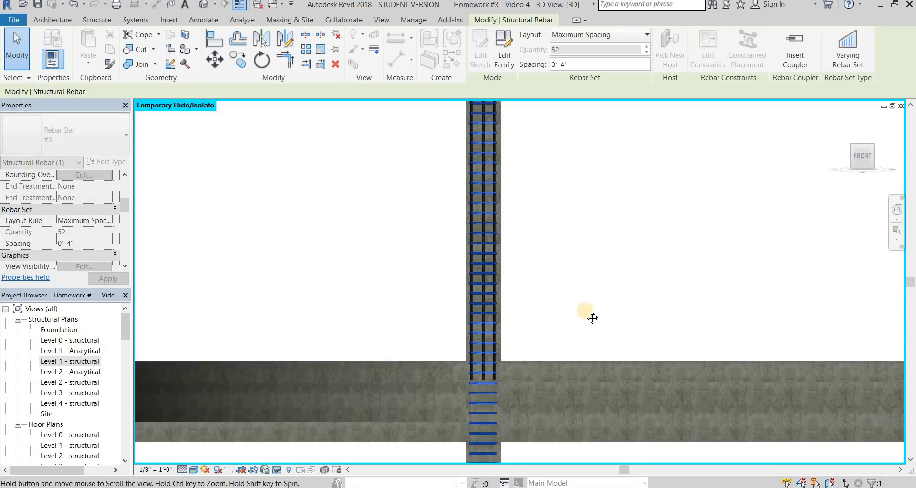
middle_click_drag(575, 194, 539, 195)
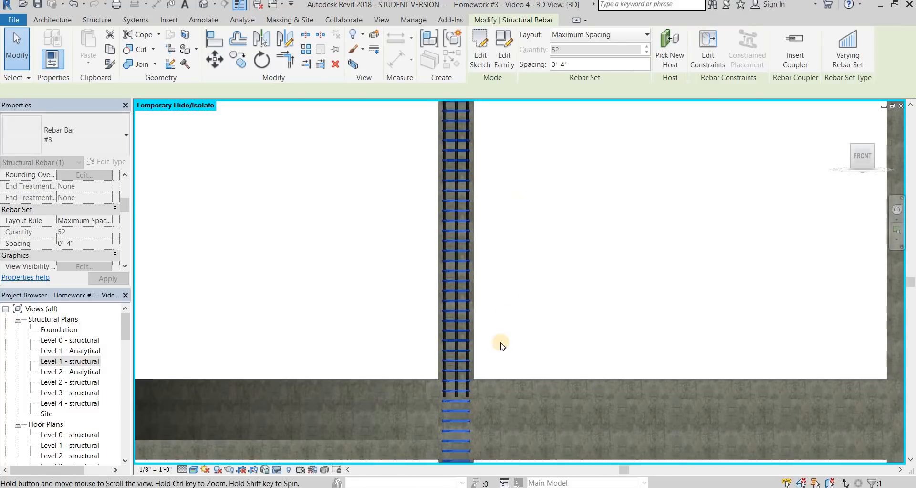
middle_click_drag(501, 344, 501, 217)
left_click(507, 355)
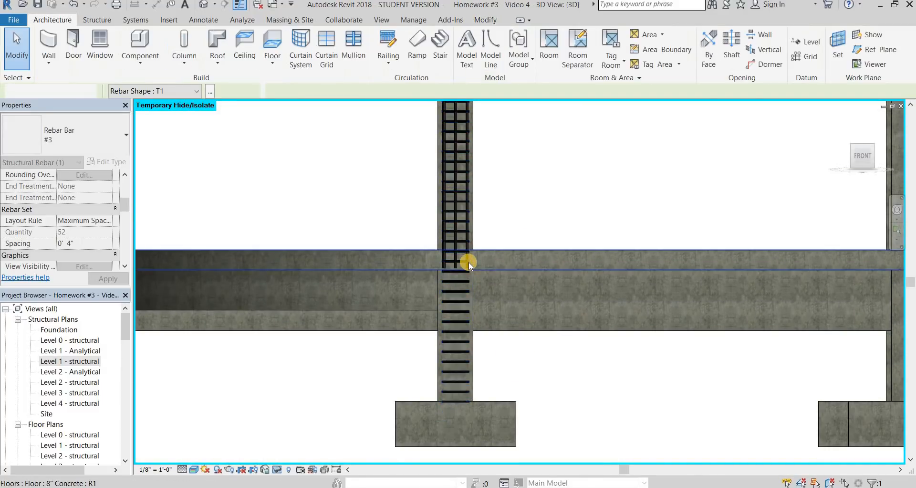
Step: Extend the two-bar #8 longitudinal set down through the lower column into the footing
scroll(470, 261, "up", 4)
left_click(481, 268)
scroll(495, 300, "down", 2)
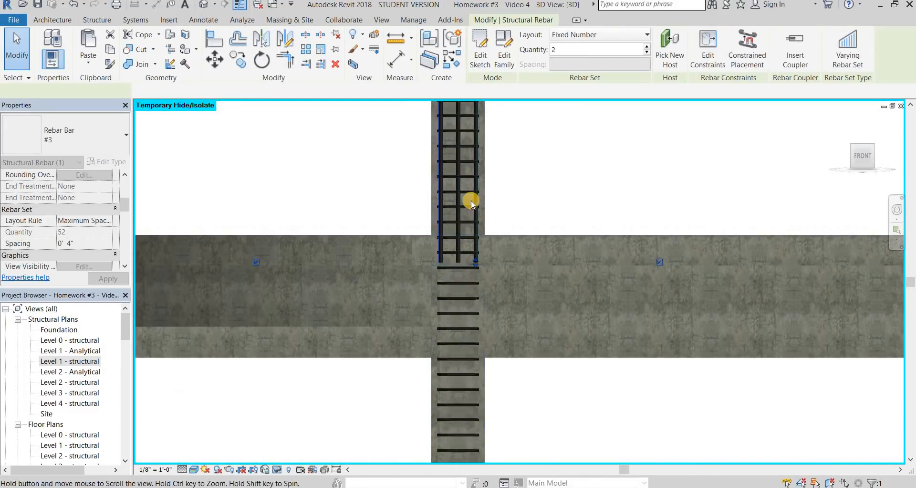
middle_click_drag(471, 200, 459, 164)
left_click_drag(459, 164, 474, 385)
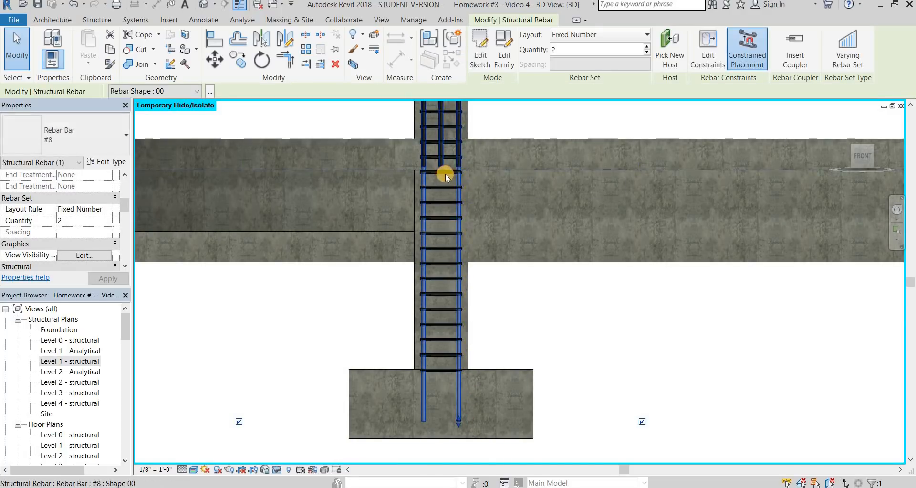
Step: Extend one of the three-bar #8 sets down into the footing to match the two-bar set
left_click(430, 168)
left_click_drag(424, 166, 435, 401)
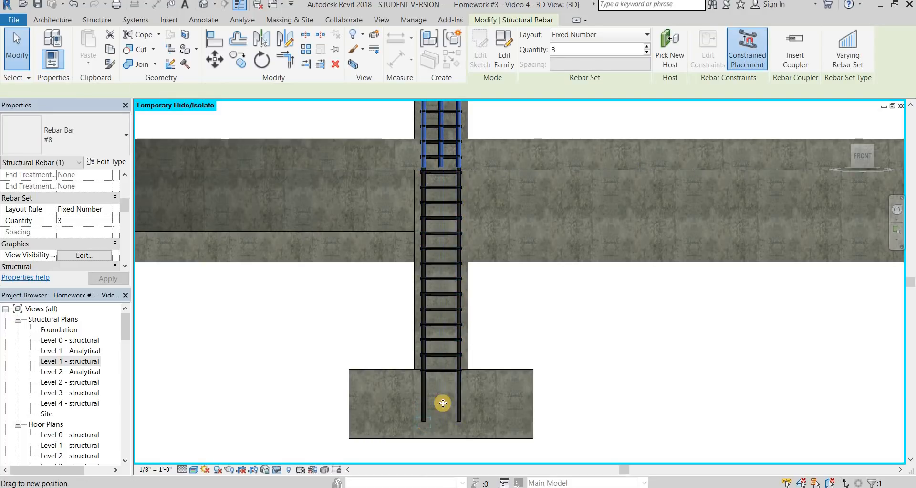
left_click(556, 284)
Step: Try to extend the remaining short #8 bar set down into the footing from the left view
middle_click_drag(560, 287, 406, 149, "shift")
scroll(392, 152, "up", 2)
scroll(392, 150, "up", 2)
left_click(393, 148)
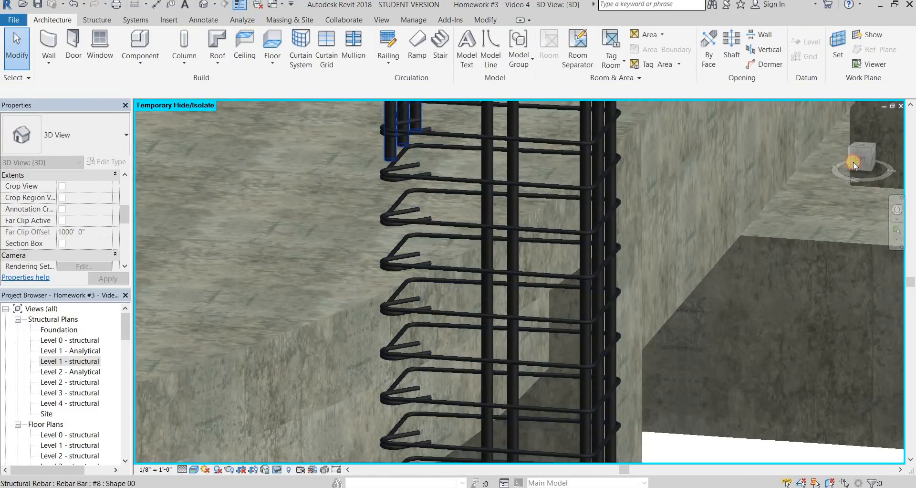
left_click_drag(855, 156, 720, 167)
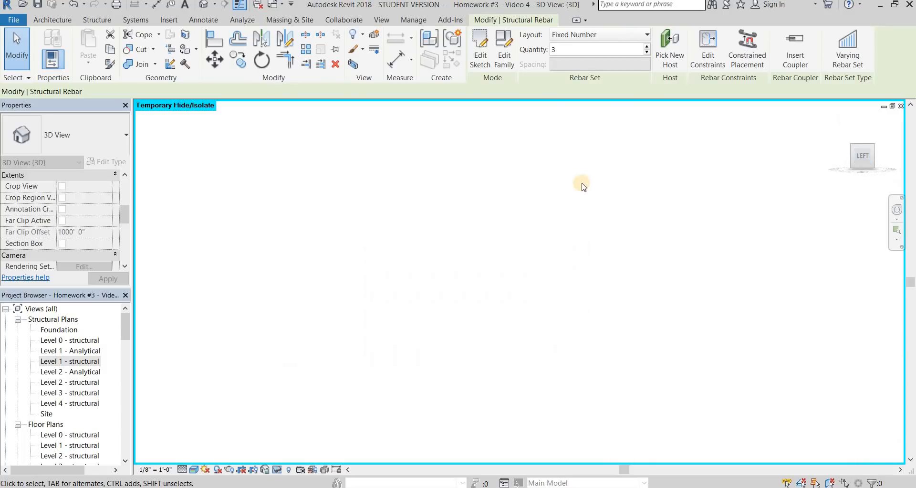
middle_click_drag(448, 112, 454, 439)
middle_click_drag(405, 392, 413, 141)
scroll(413, 141, "up", 2)
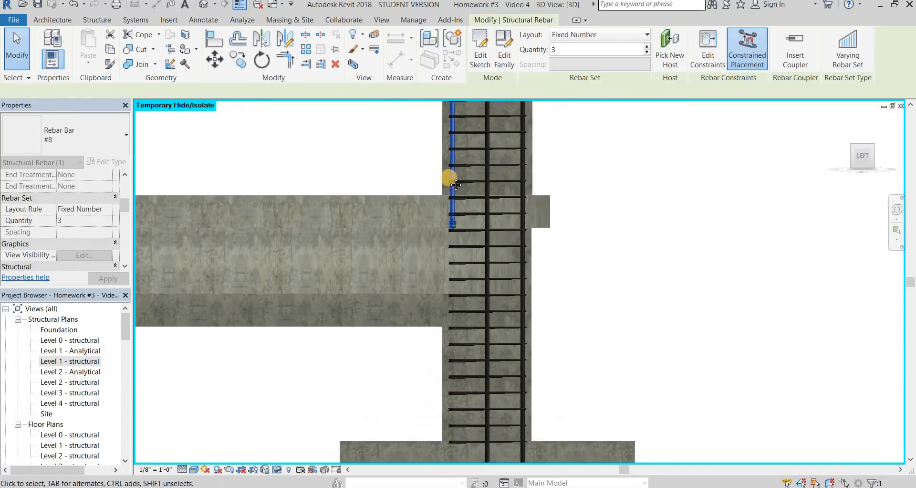
middle_click_drag(446, 214, 440, 145)
left_click_drag(449, 153, 446, 375)
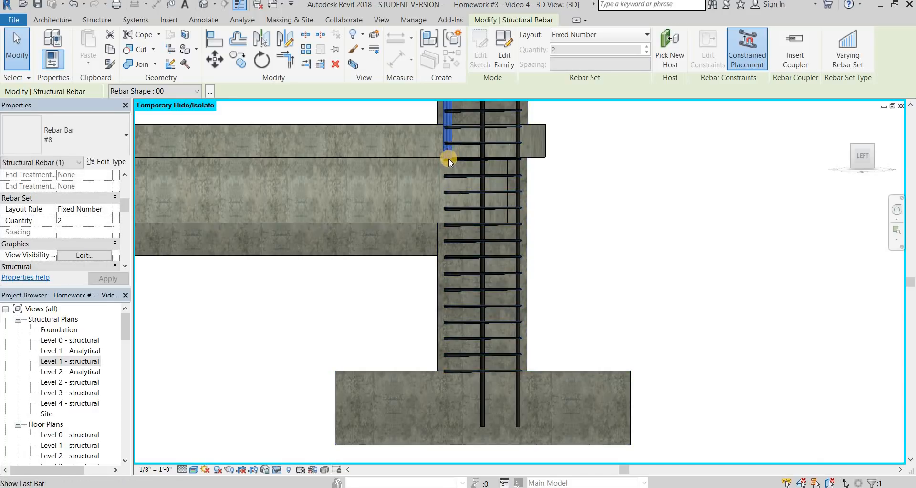
scroll(449, 143, "up", 5)
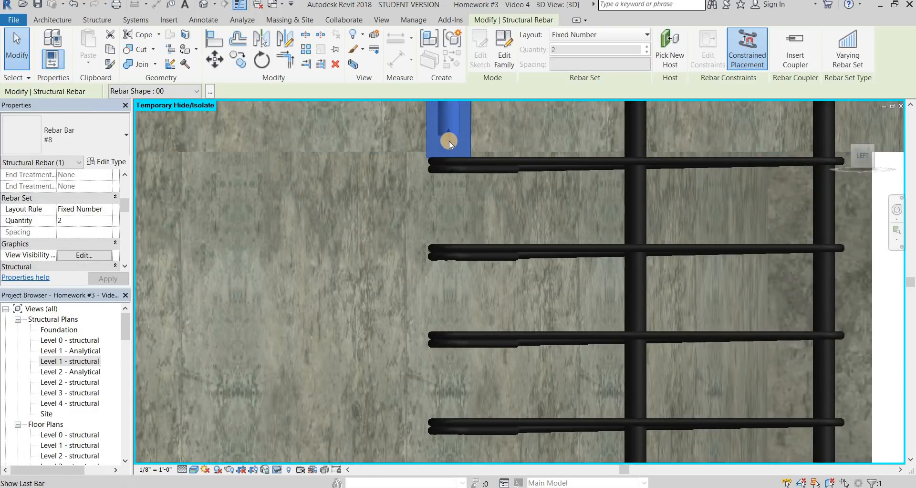
left_click_drag(449, 140, 502, 257)
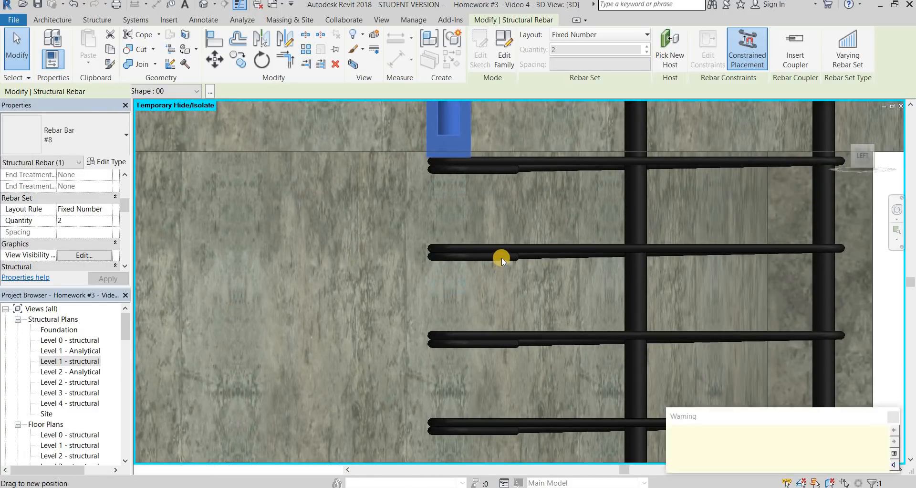
scroll(509, 265, "down", 5)
scroll(484, 245, "down", 5)
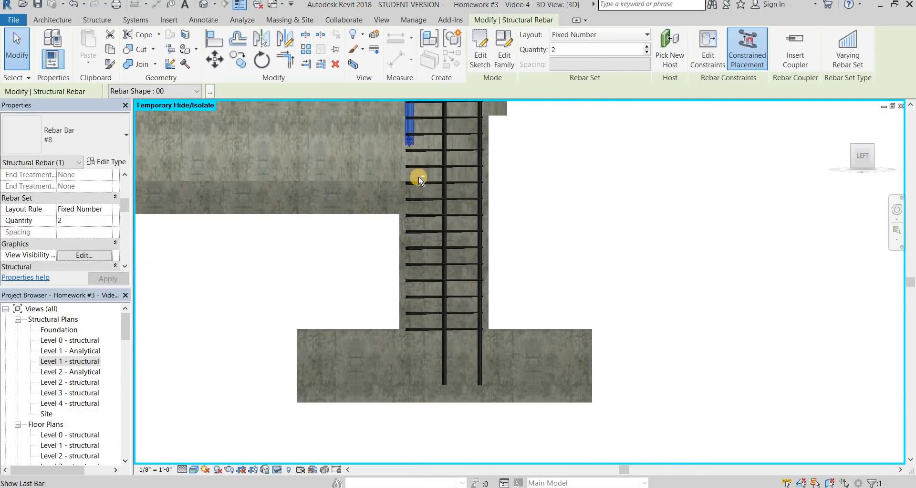
Step: Extend the remaining #8 bar set down into the footing in the front view, level with the other bars
middle_click_drag(483, 191, 402, 138, "shift")
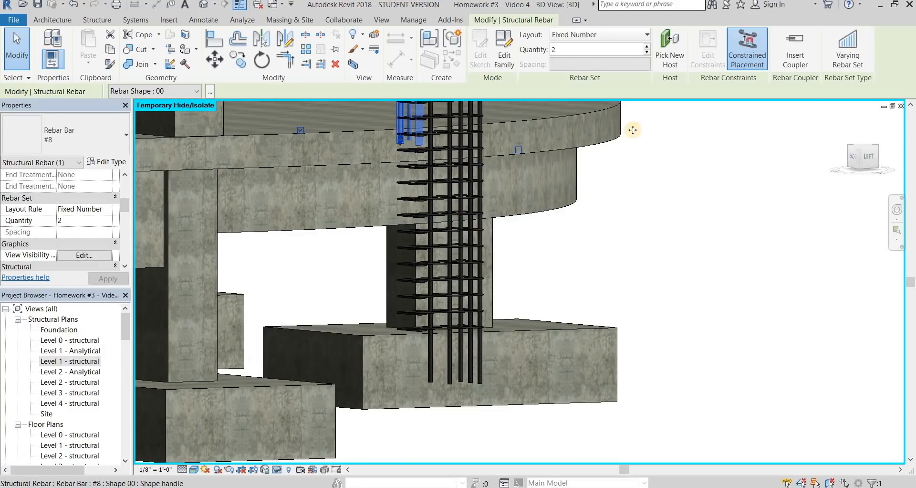
left_click(879, 161)
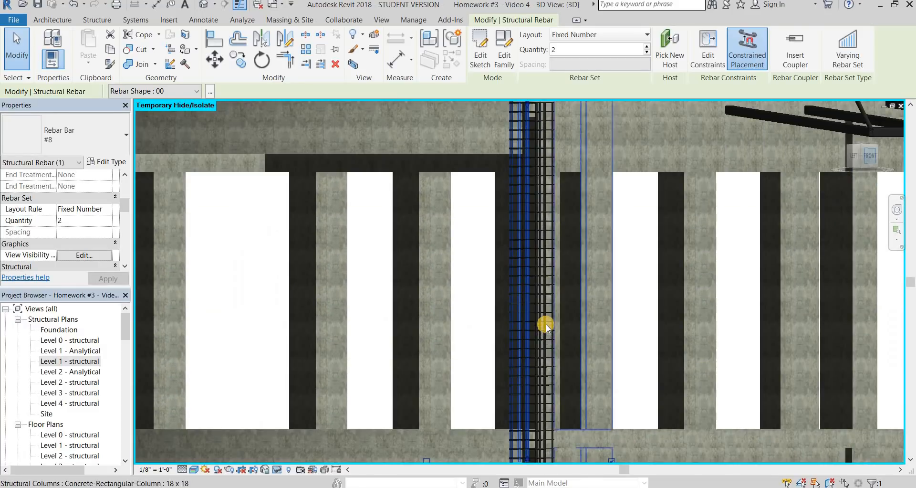
scroll(545, 326, "up", 6)
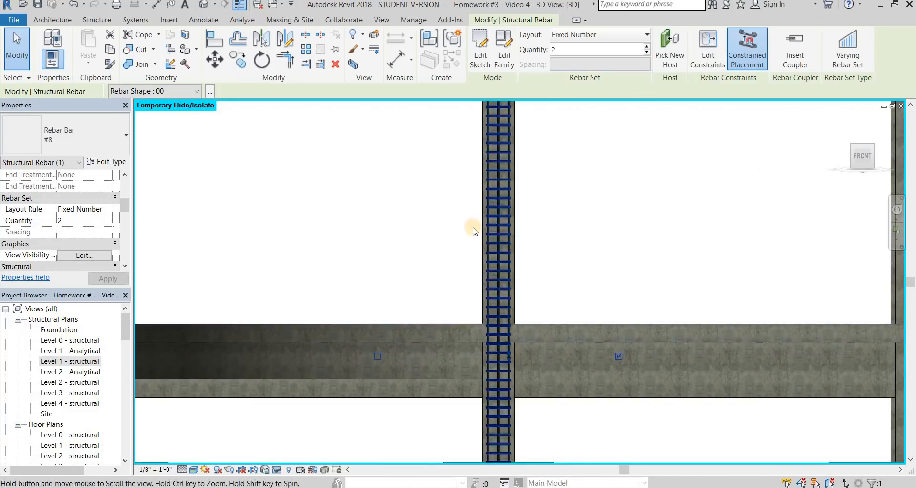
middle_click_drag(474, 229, 481, 216)
scroll(483, 214, "up", 1)
left_click_drag(482, 199, 485, 356)
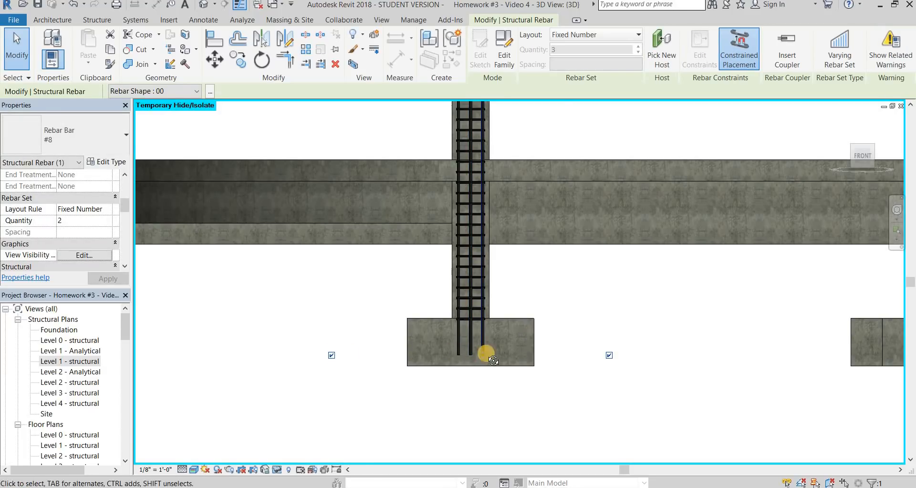
Step: Examine the extended rebar cage at the footing and along the column from several angles in the 3D view
middle_click_drag(484, 350, 448, 341, "shift")
key("Escape")
scroll(447, 340, "up", 2)
scroll(468, 327, "up", 2)
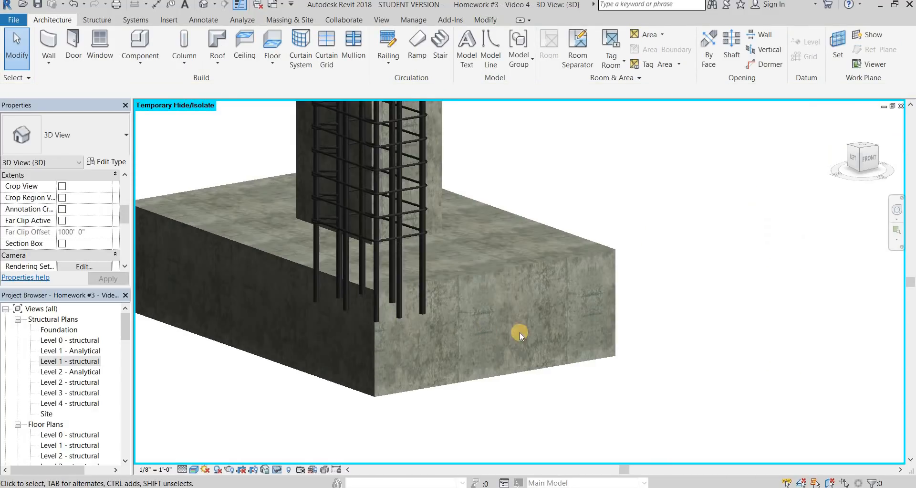
scroll(539, 318, "down", 5)
scroll(647, 277, "down", 4)
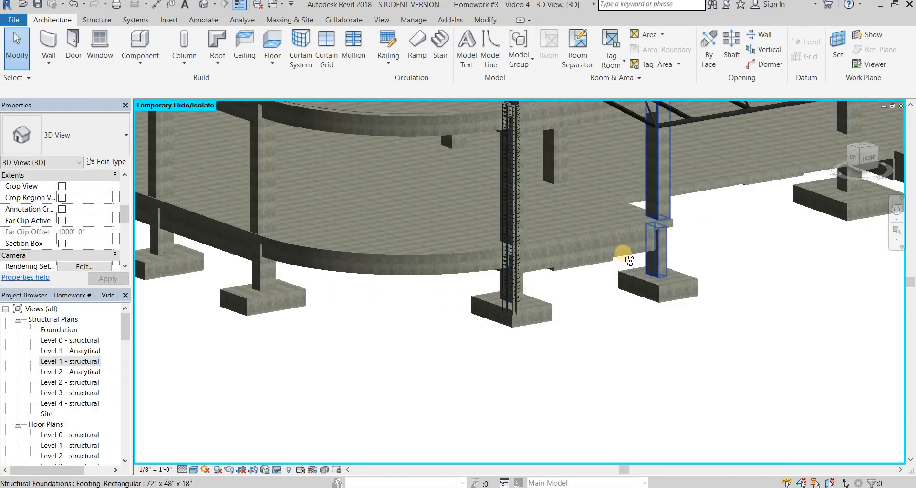
middle_click_drag(628, 258, 528, 305, "shift")
scroll(489, 327, "up", 2)
scroll(489, 327, "up", 5)
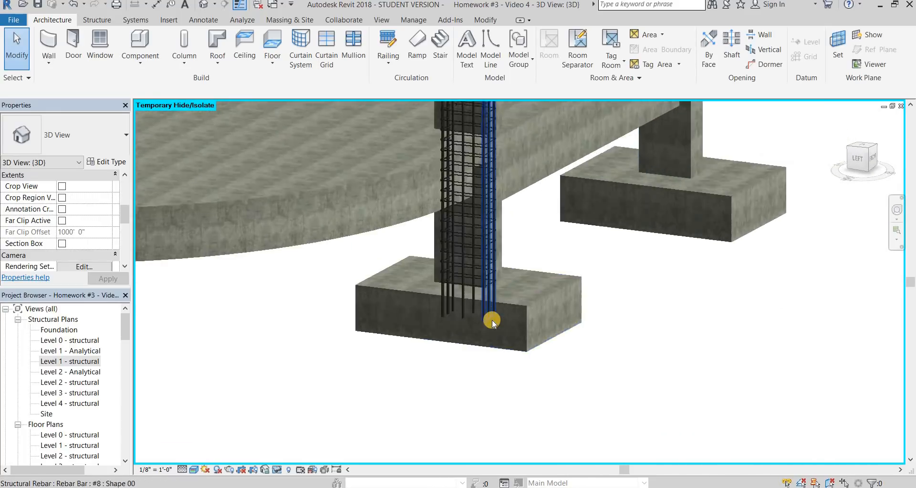
scroll(503, 308, "down", 3)
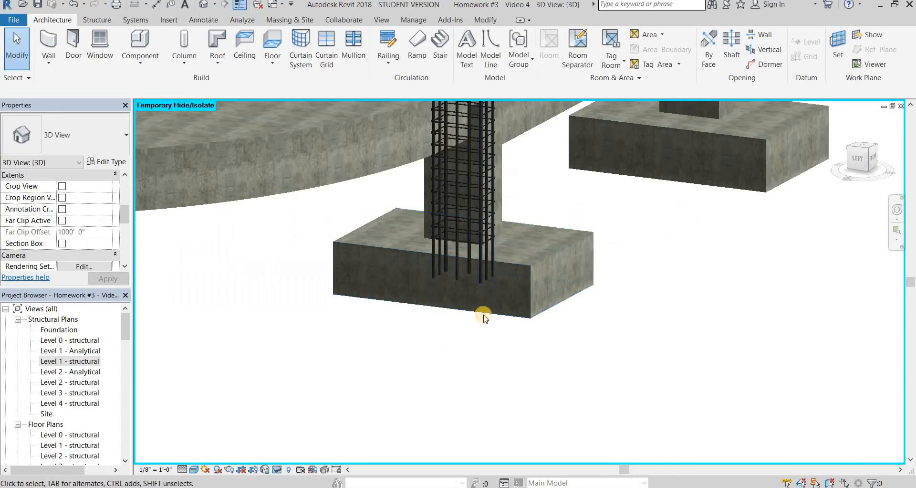
scroll(483, 281, "up", 3)
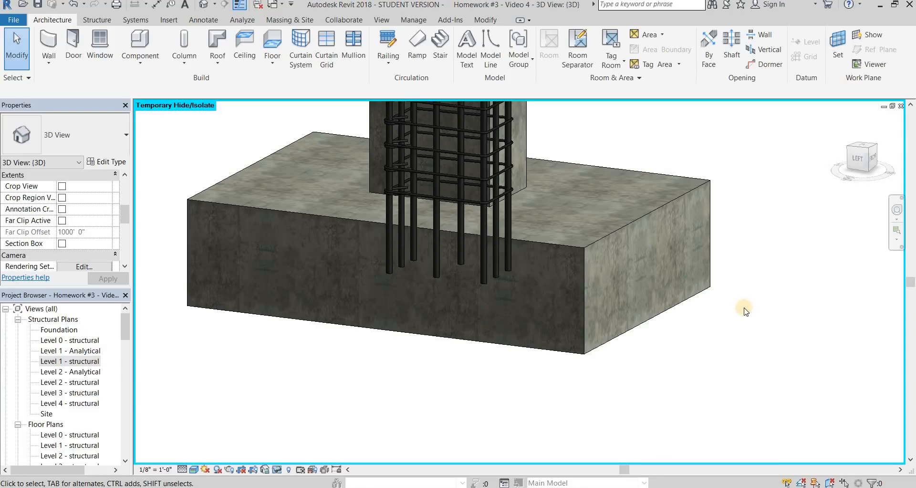
scroll(705, 356, "down", 6)
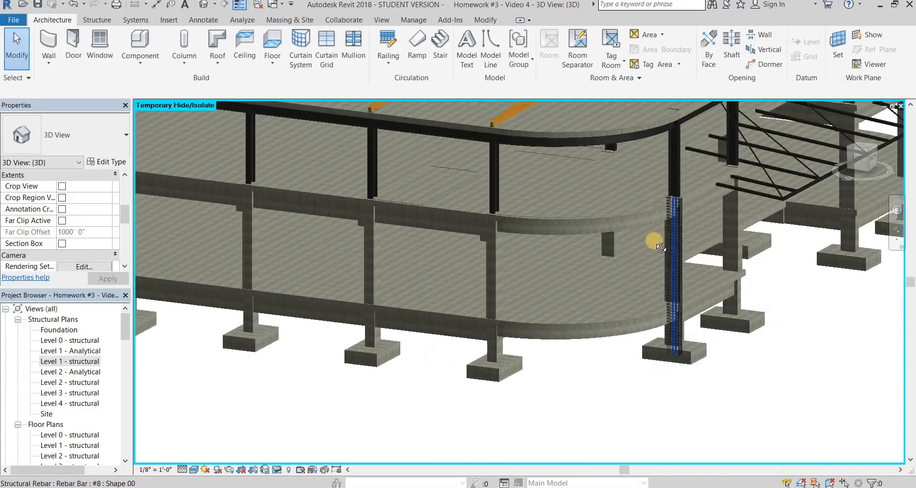
middle_click_drag(781, 229, 640, 208, "shift")
scroll(715, 210, "up", 3)
scroll(640, 208, "up", 3)
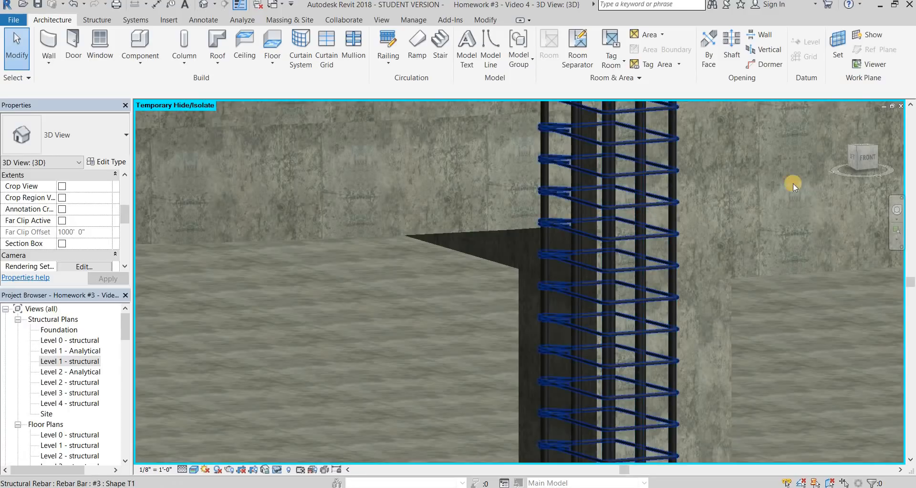
Step: Set the maximum spacing of the column's #3 T1 tie set to 0' 8"
scroll(668, 193, "down", 2)
scroll(645, 195, "down", 2)
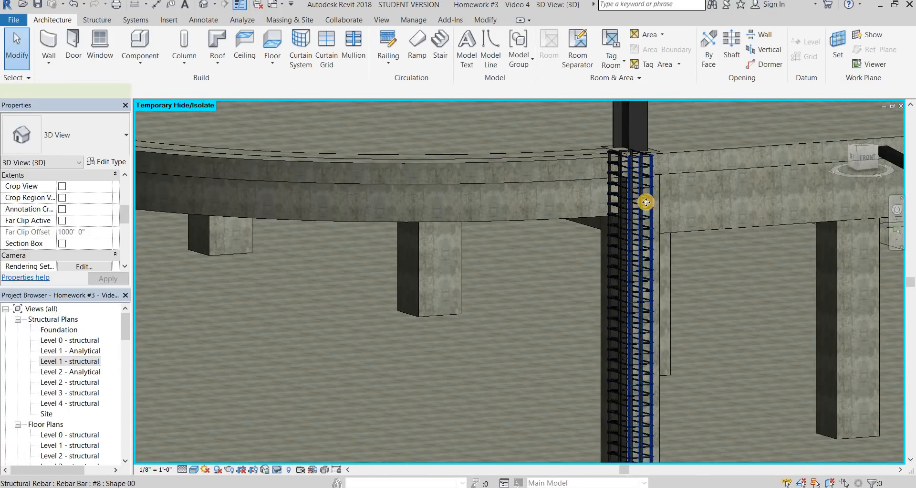
left_click(645, 195)
scroll(648, 194, "up", 3)
left_click(661, 164)
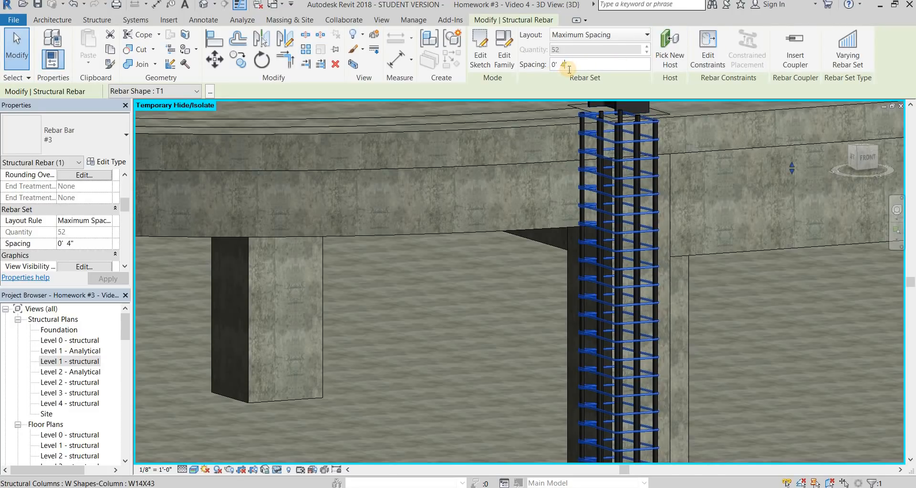
key("Return")
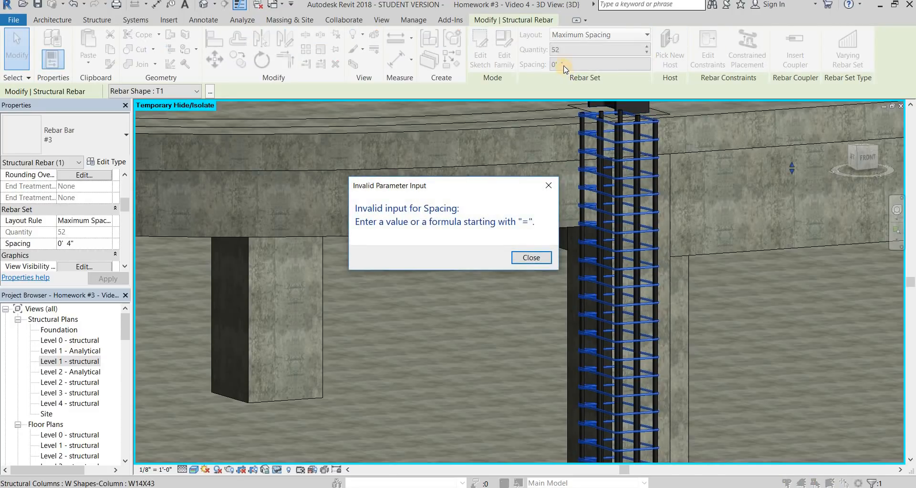
key("Return")
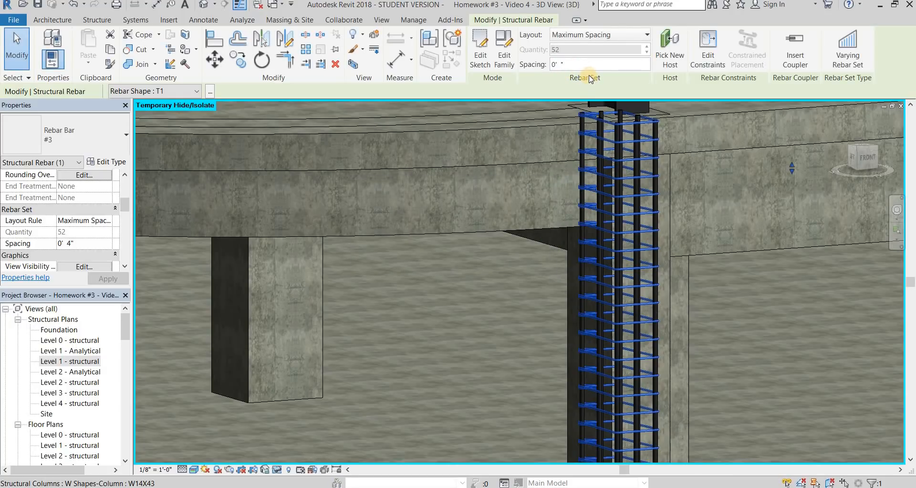
key("Return")
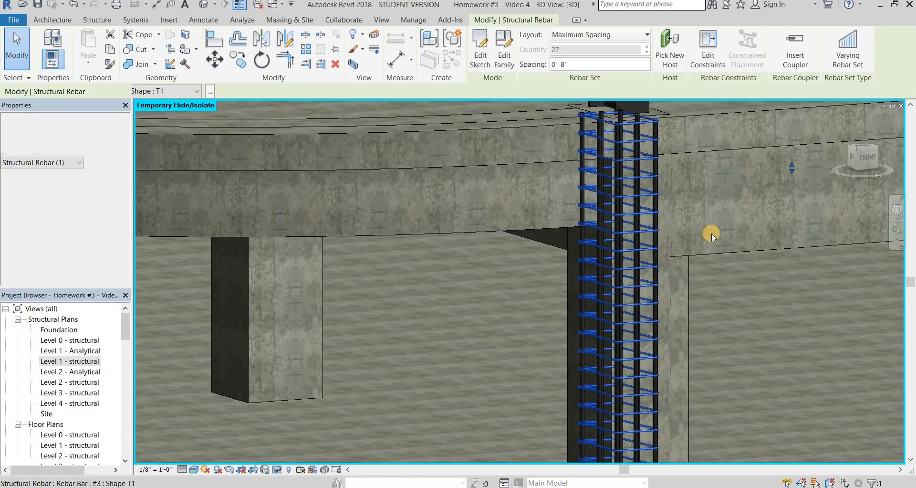
scroll(714, 174, "down", 3)
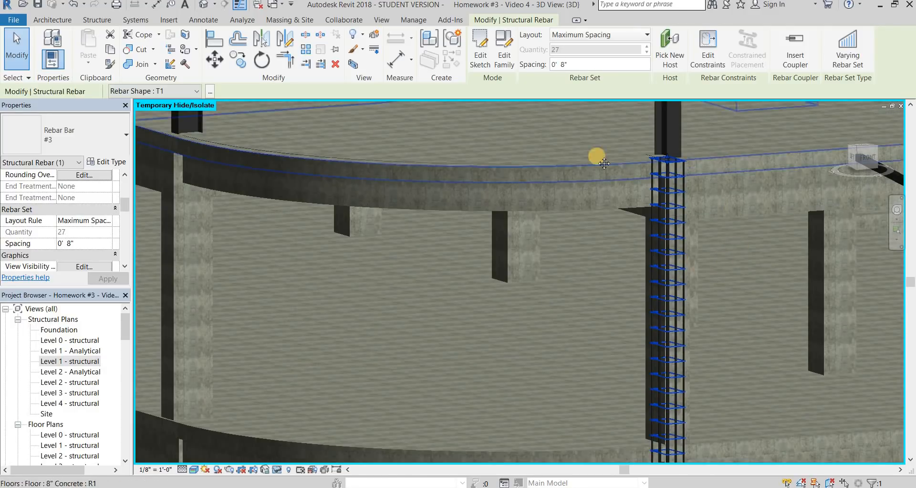
Step: Clear the tie set selection and open the Section 2 view from the Level 1 - structural plan
key("Escape")
middle_click_drag(646, 331, 539, 215)
middle_click_drag(592, 240, 529, 123)
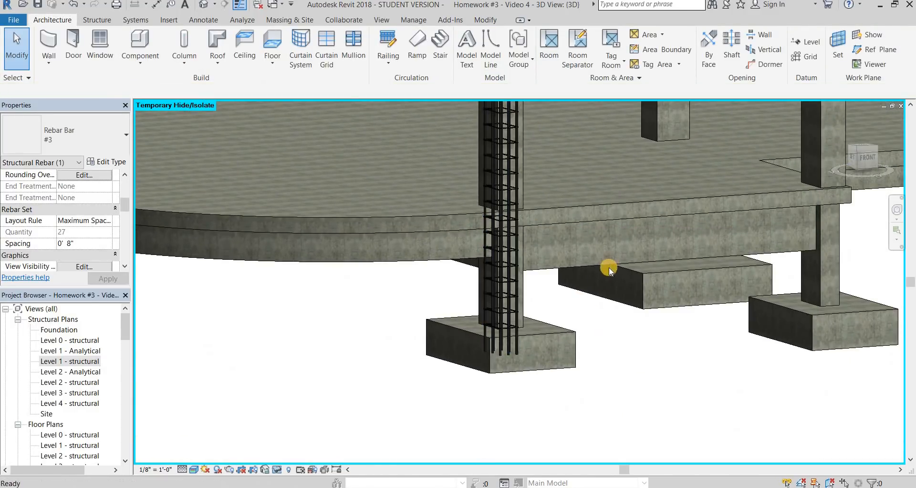
scroll(608, 267, "down", 3)
middle_click_drag(548, 327, 510, 393)
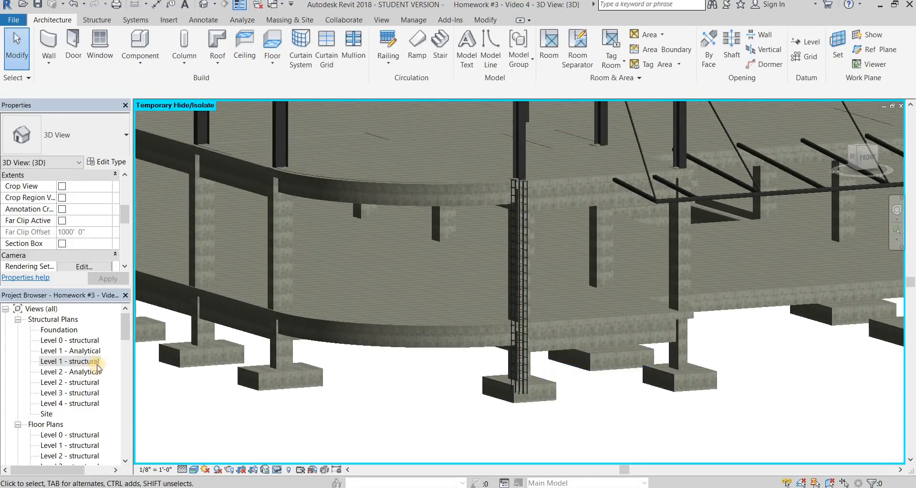
double_click(93, 362)
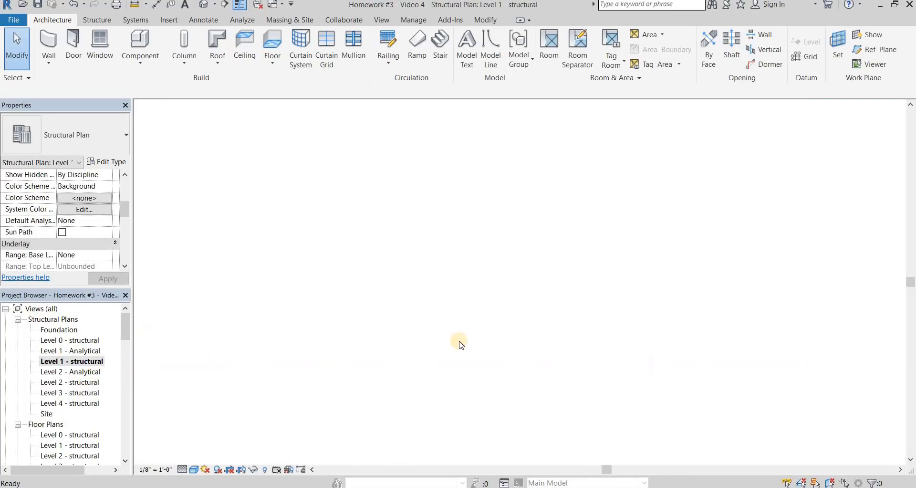
scroll(457, 314, "down", 2)
scroll(457, 314, "down", 4)
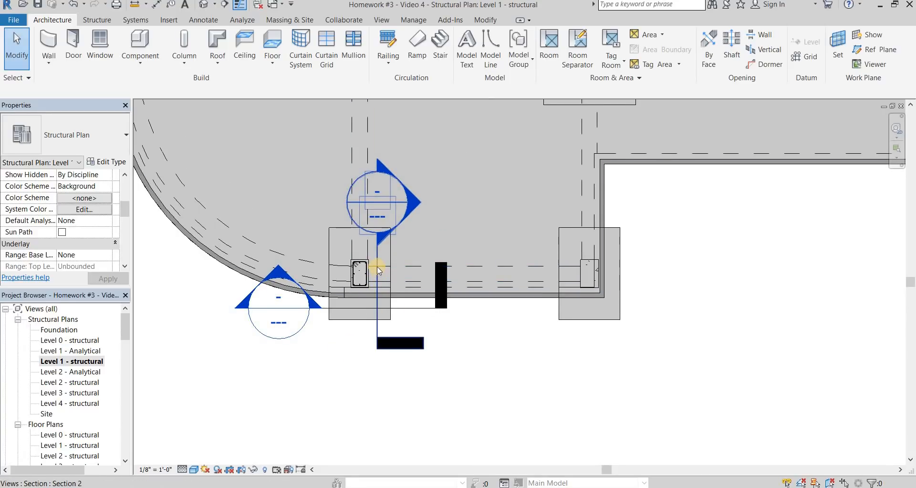
scroll(377, 271, "up", 1)
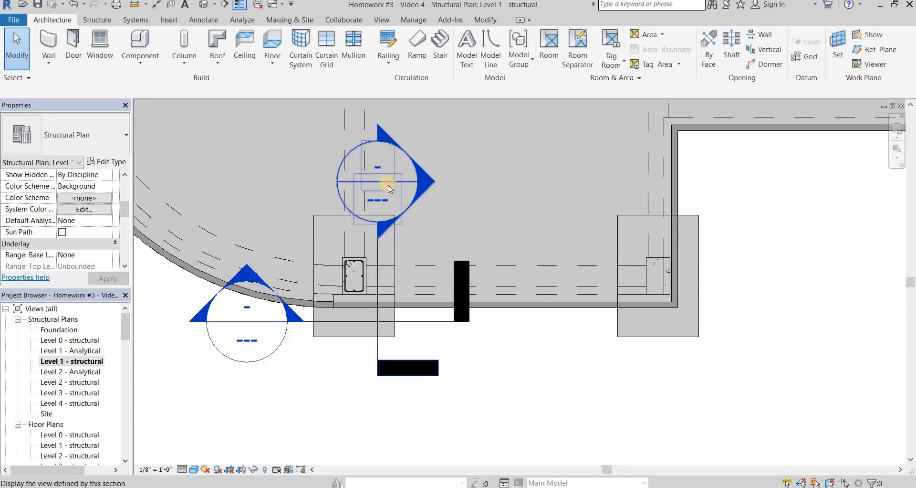
double_click(390, 187)
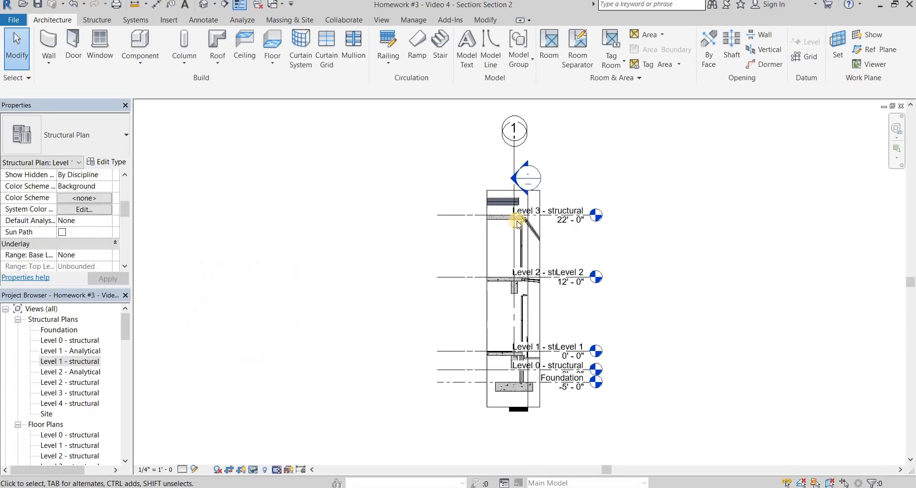
Step: Start placing rebar in the 12 x 24 concrete beam under the Level 2 slab
scroll(500, 261, "up", 5)
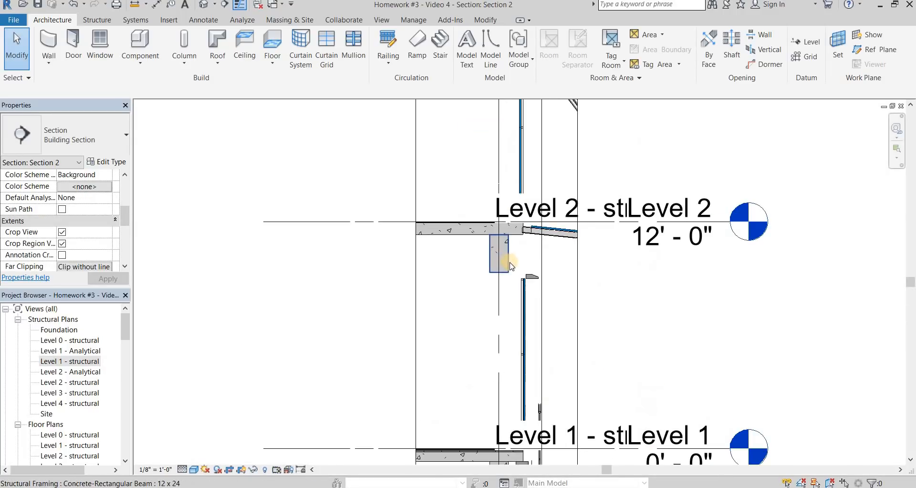
scroll(512, 267, "down", 2)
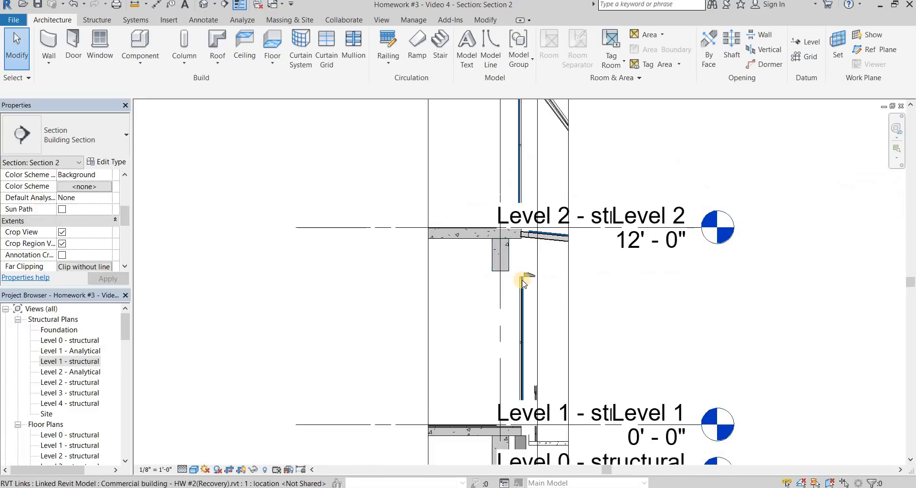
scroll(520, 263, "up", 5)
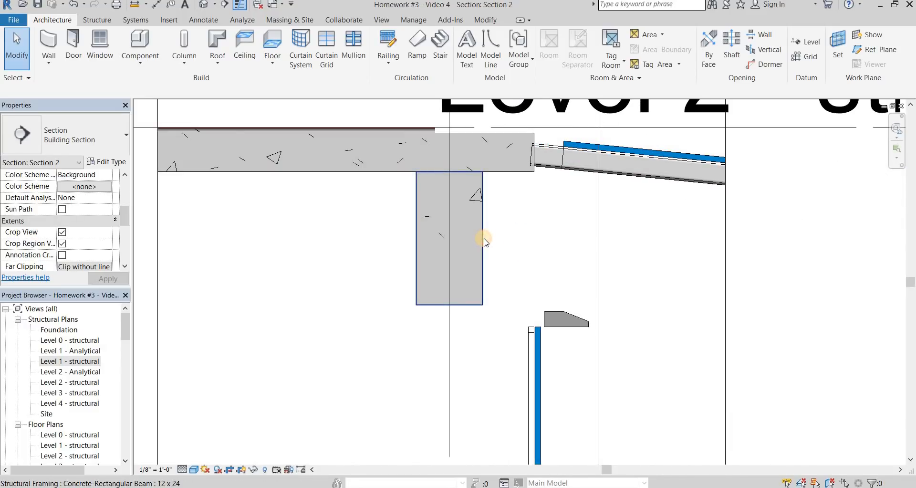
left_click(483, 240)
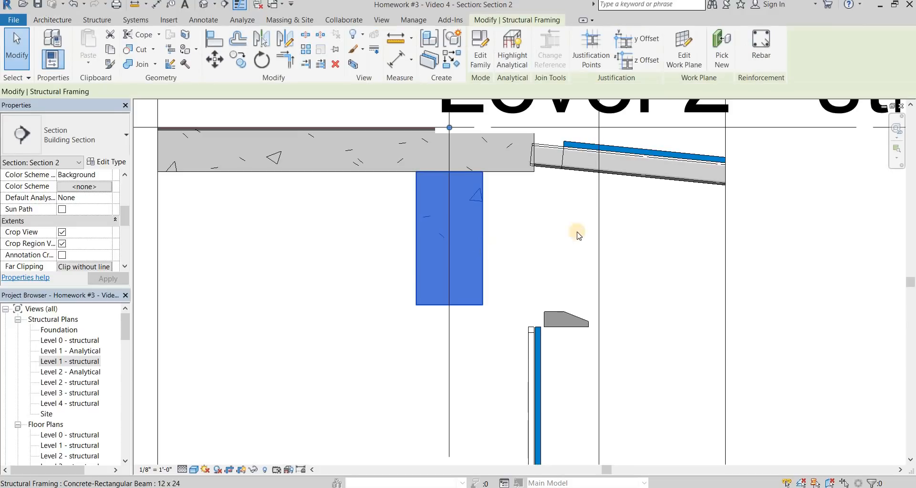
left_click(765, 64)
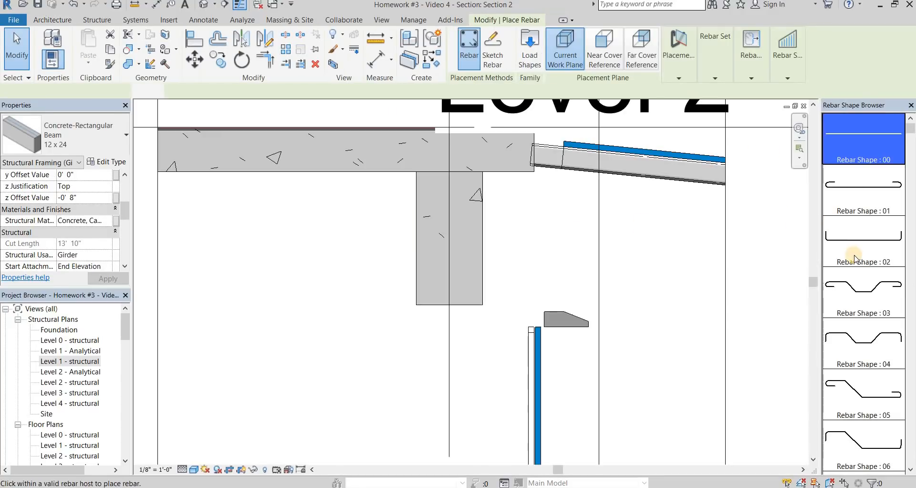
Step: Choose rebar shape T1 and bar size #3 for the beam's ties
scroll(861, 258, "down", 10)
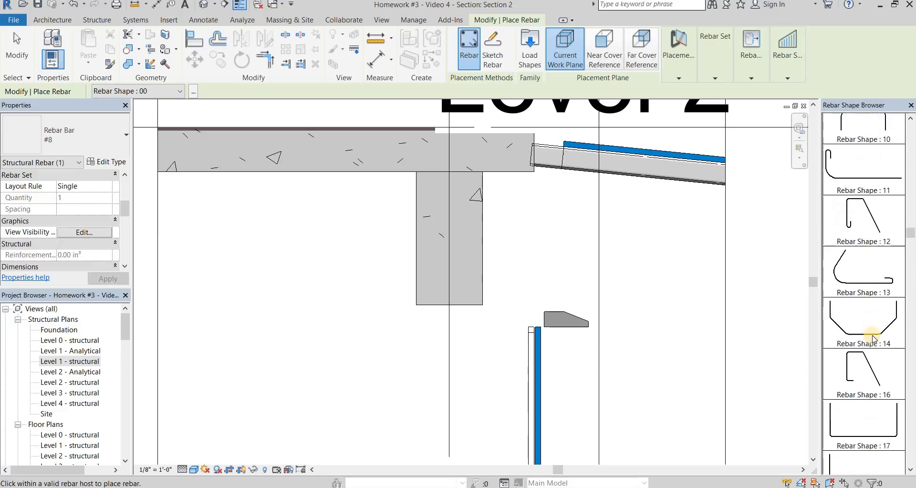
scroll(880, 338, "down", 10)
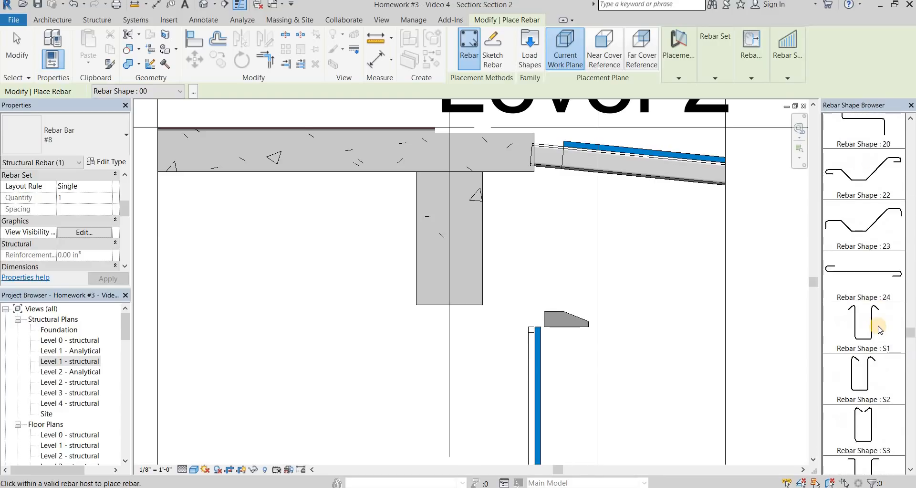
scroll(879, 363, "down", 2)
left_click(878, 393)
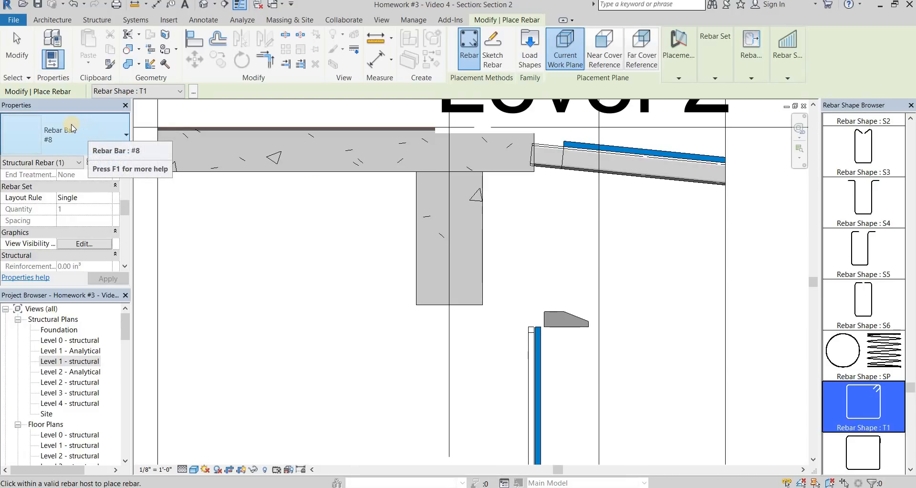
left_click(87, 143)
left_click(55, 194)
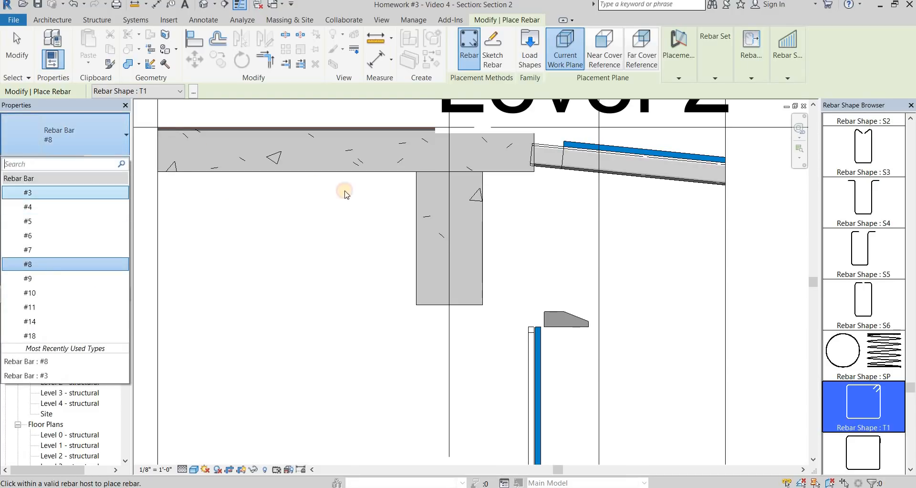
Step: Place the #3 T1 tie set in the beam's cross-section with a Maximum Spacing layout of 0' 10"
left_click(471, 198)
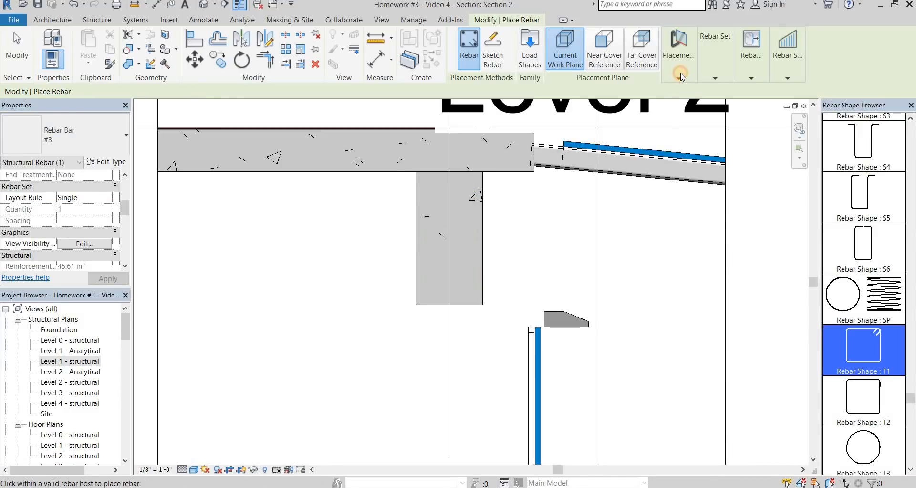
left_click(679, 55)
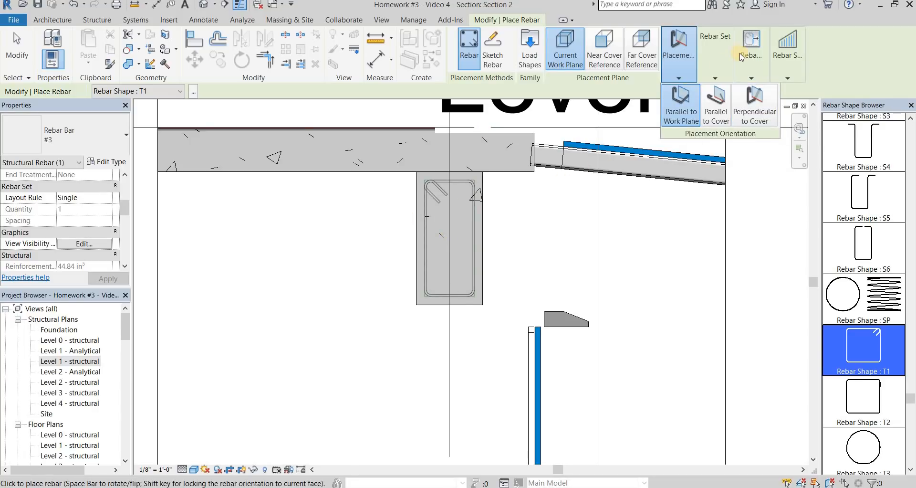
left_click(715, 53)
left_click(775, 93)
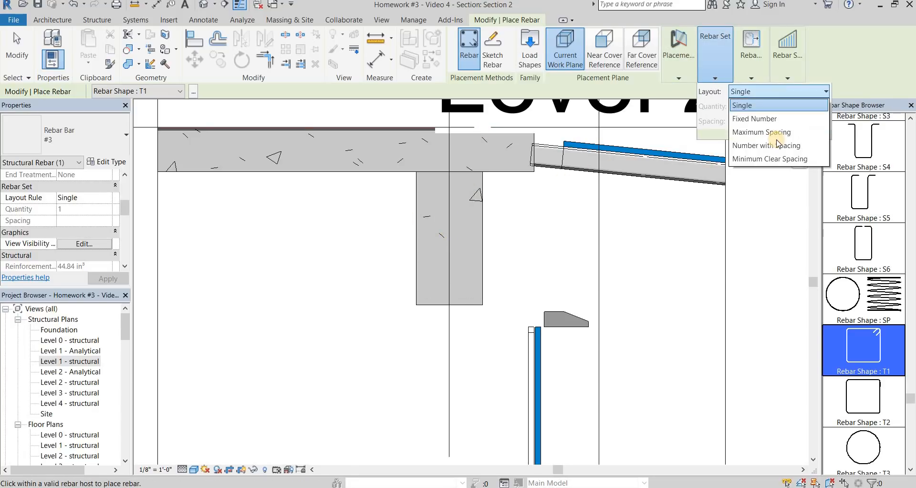
left_click(746, 124)
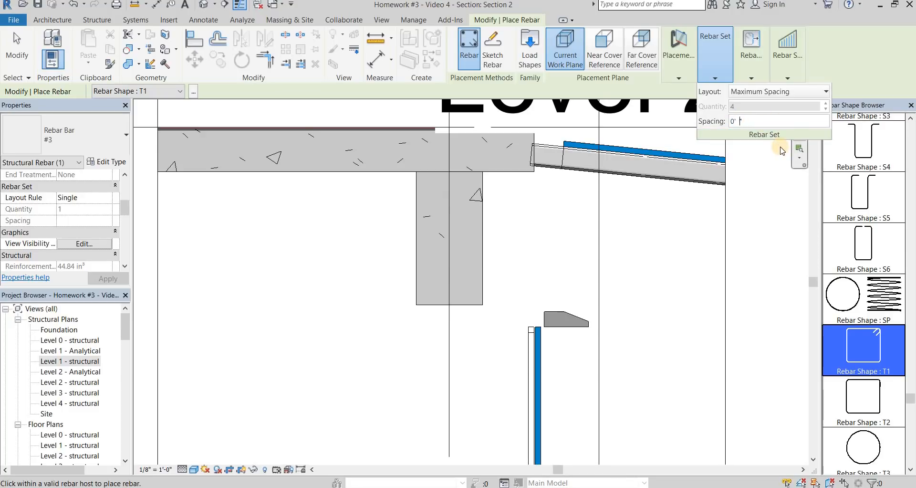
left_click(782, 151)
left_click(590, 169)
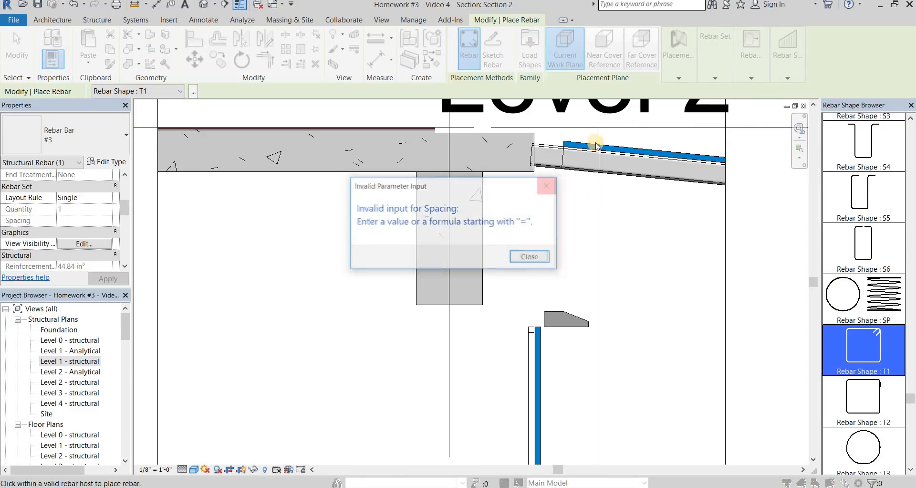
key("Return")
left_click(715, 78)
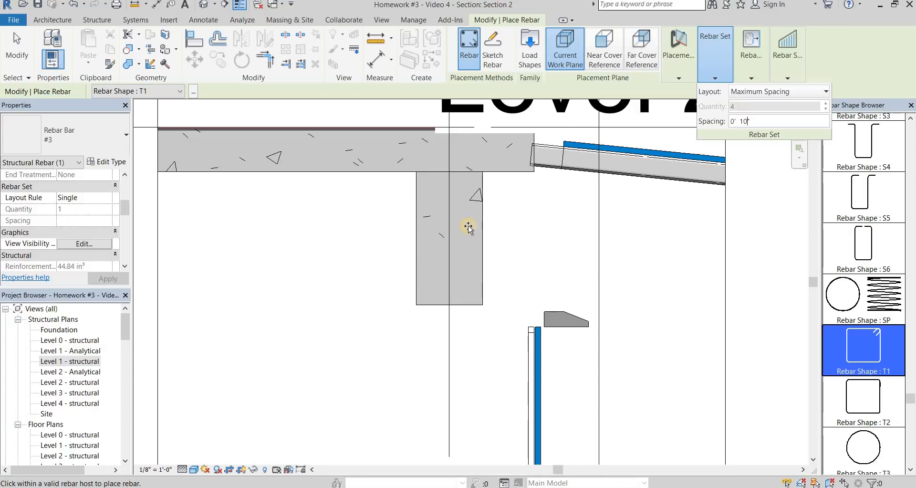
middle_click_drag(495, 216, 520, 208)
left_click(497, 186)
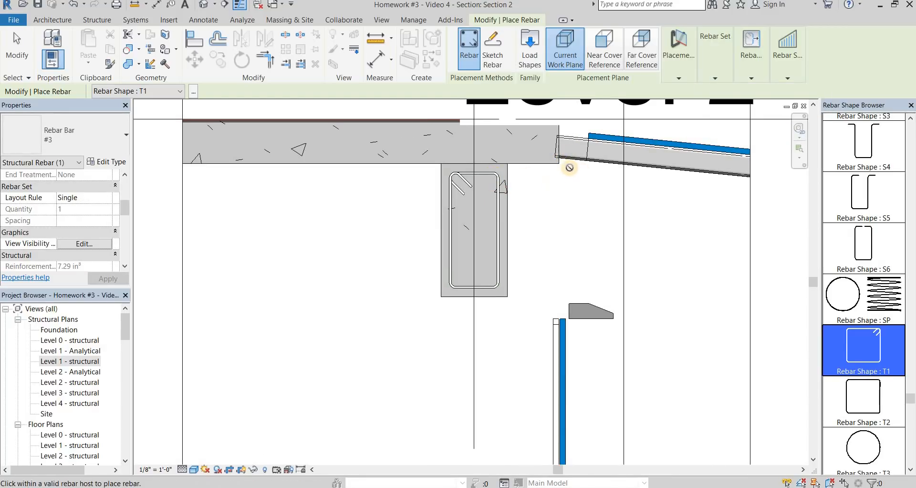
Step: Choose straight rebar shape 00 and set its placement orientation to Perpendicular to Cover
scroll(857, 271, "up", 12)
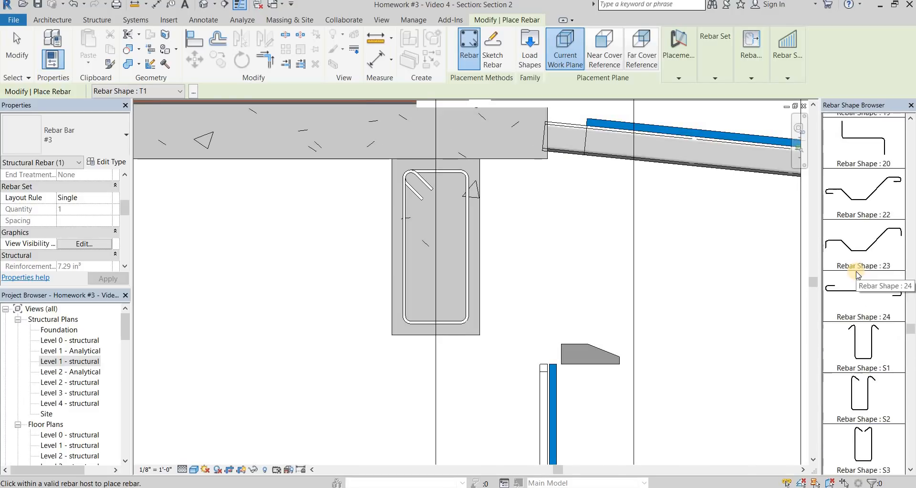
scroll(857, 273, "up", 10)
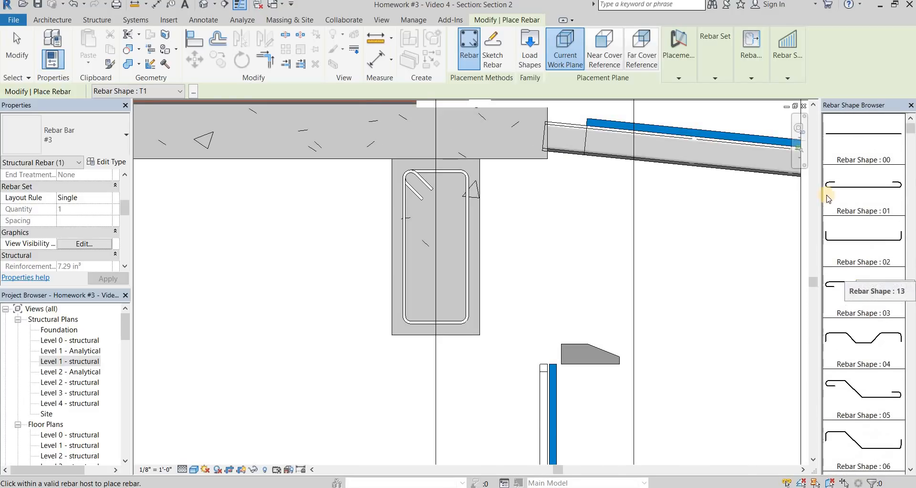
left_click(846, 147)
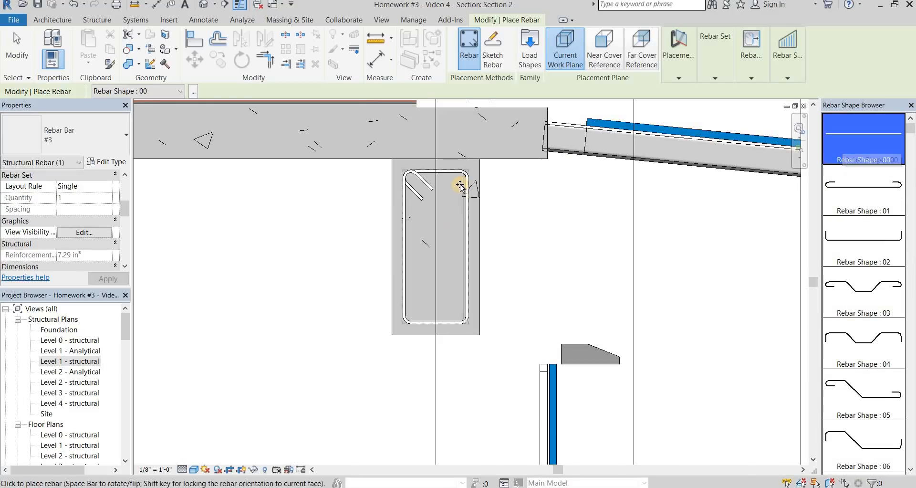
left_click(677, 67)
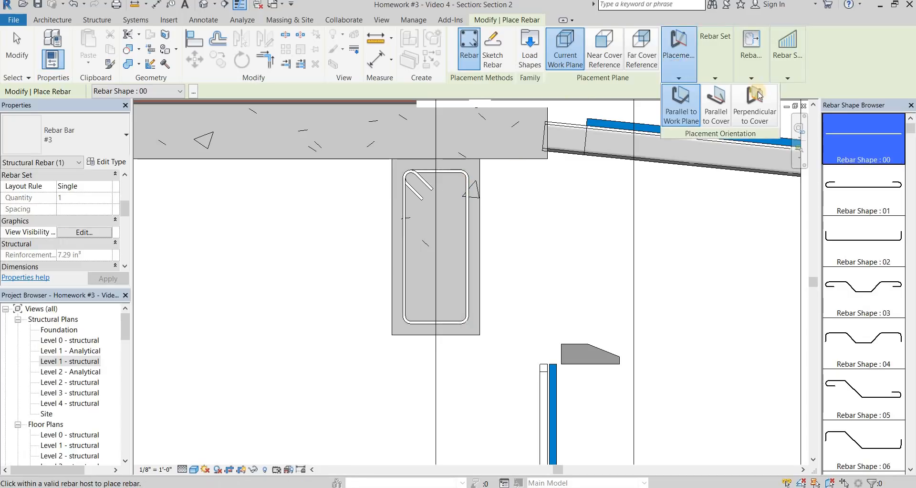
left_click(715, 73)
left_click(680, 71)
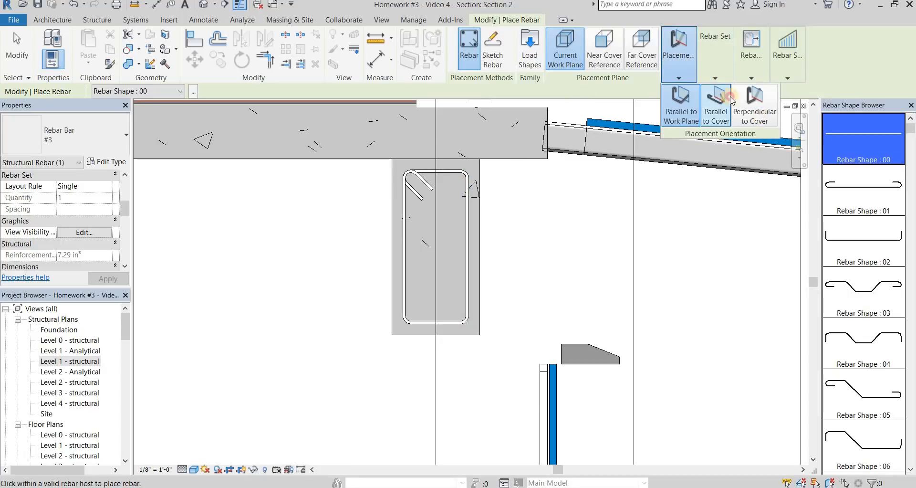
left_click(765, 98)
Step: Place straight #7 bars in the upper corners of the beam's tie using a Fixed Number layout with quantity 2
left_click(716, 75)
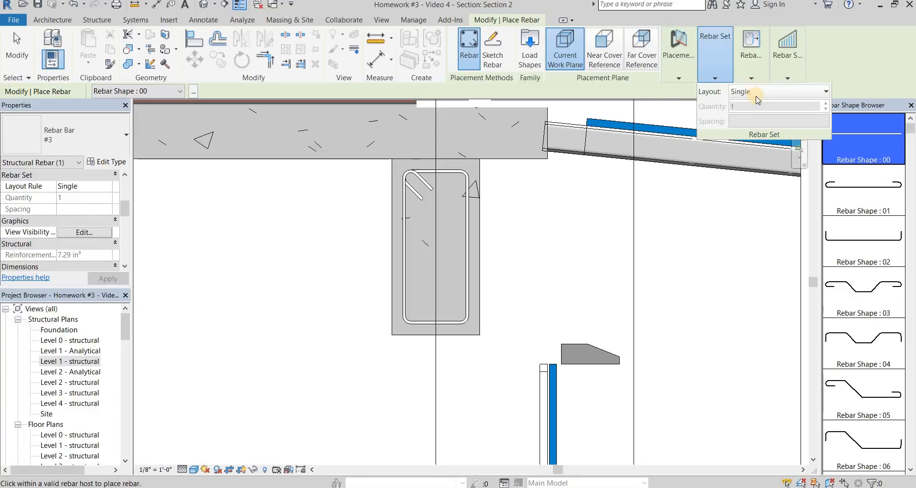
left_click(759, 91)
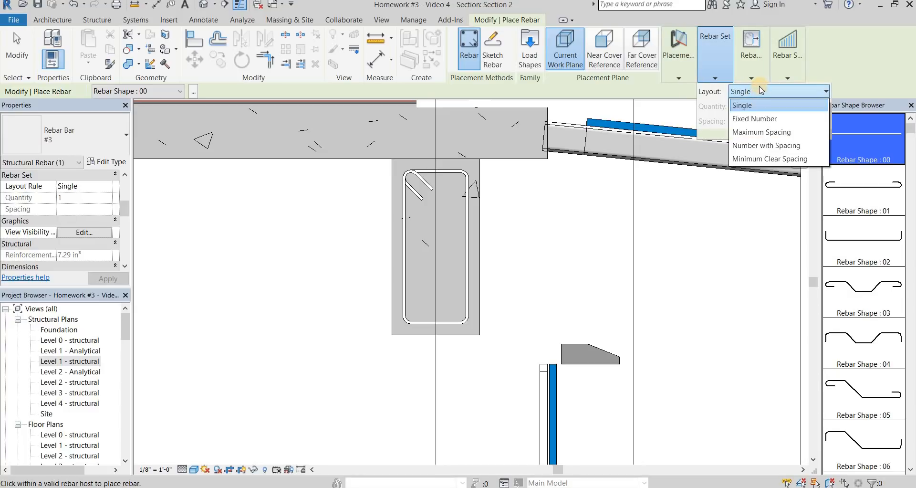
left_click(765, 136)
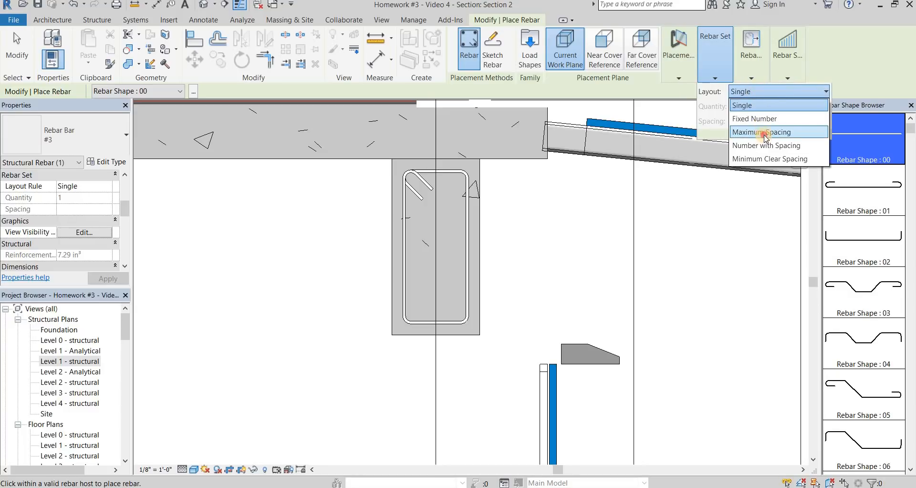
left_click(765, 92)
left_click(762, 91)
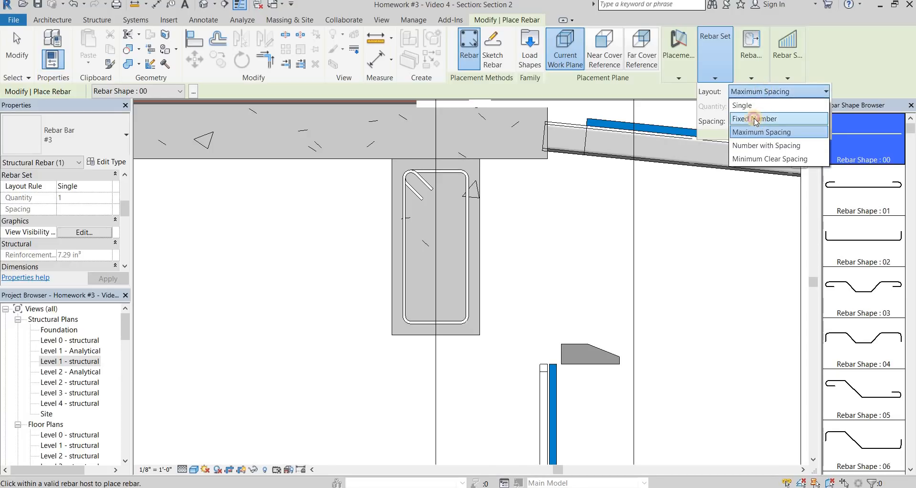
left_click(738, 118)
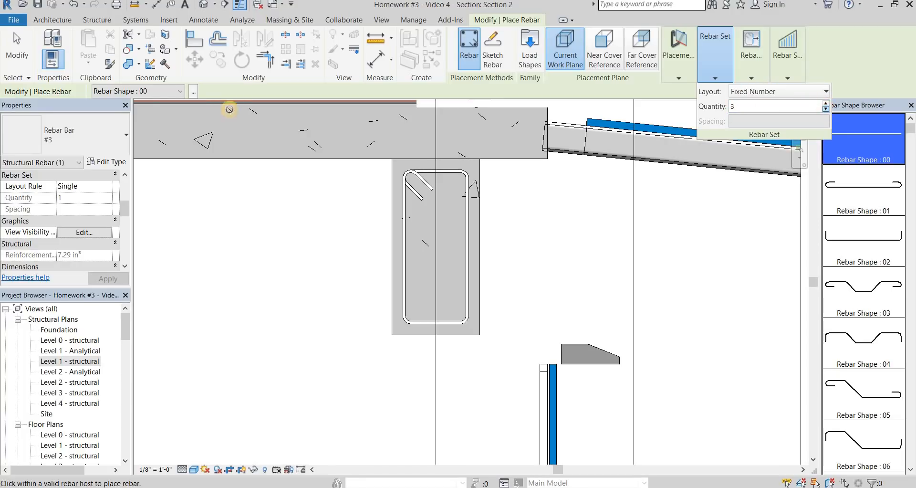
left_click(81, 129)
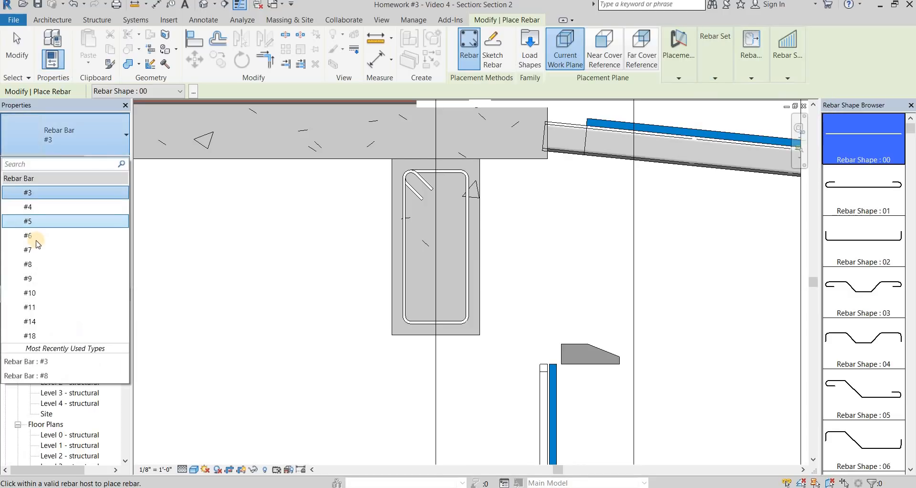
left_click(43, 249)
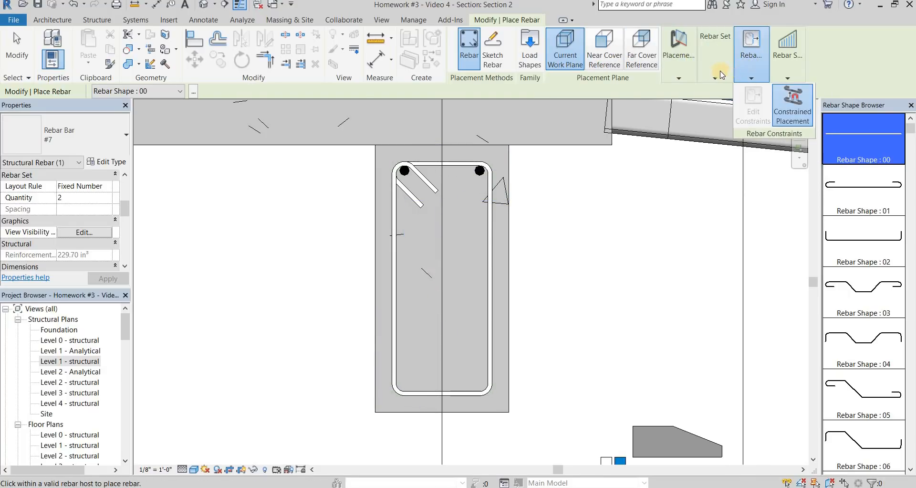
Step: Place straight #8 bars along the bottom of the beam's tie using a Fixed Number layout with quantity 3
mouse_move(717, 78)
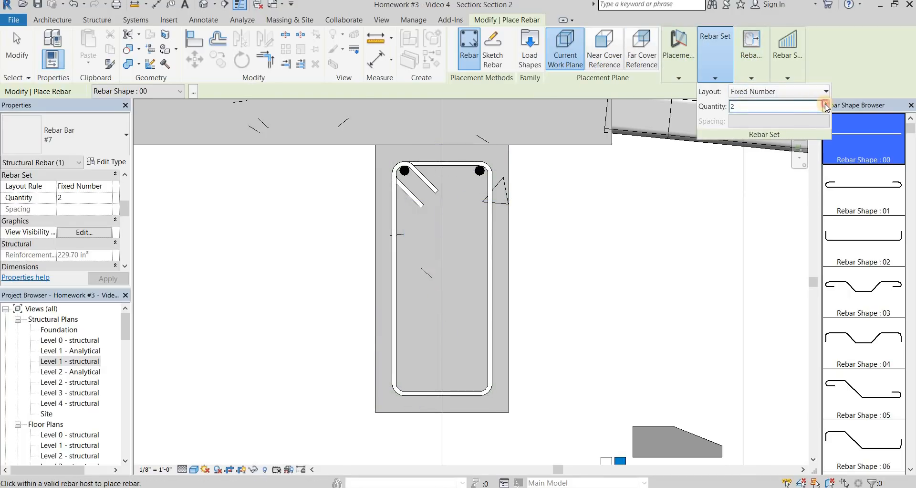
left_click(66, 138)
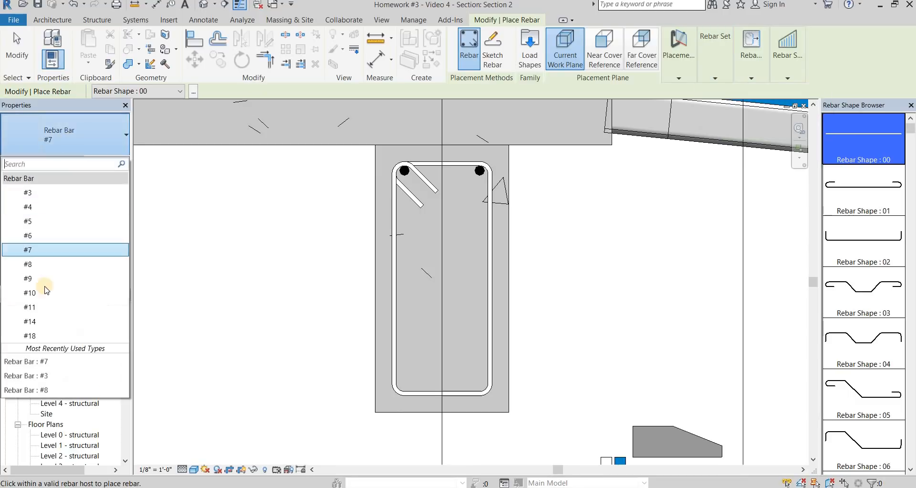
left_click(44, 265)
left_click(462, 387)
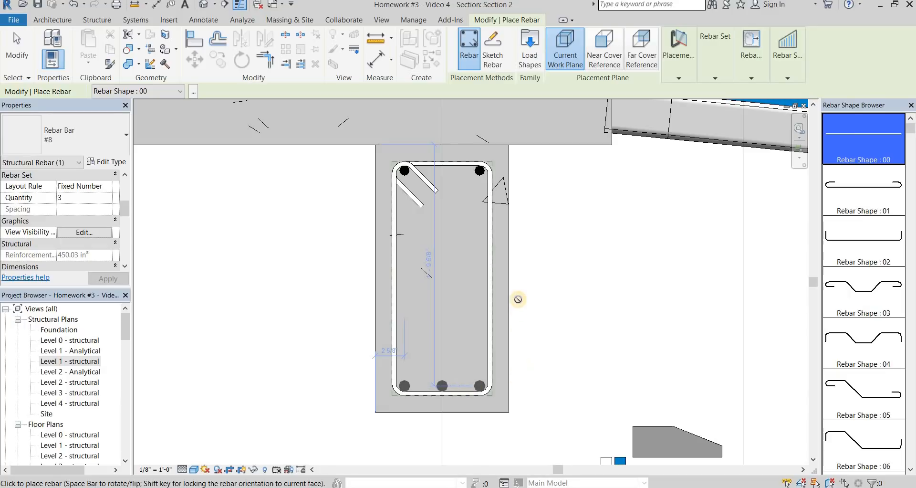
scroll(524, 282, "down", 4)
scroll(518, 286, "up", 3)
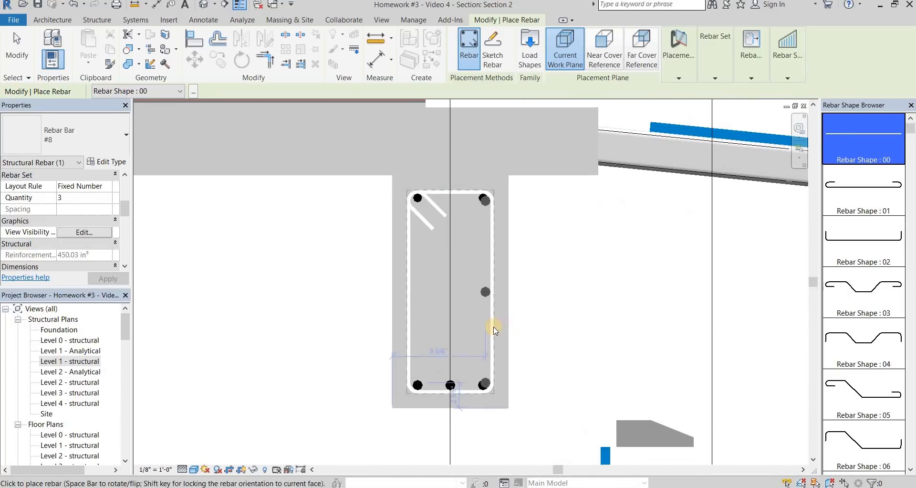
left_click(495, 330)
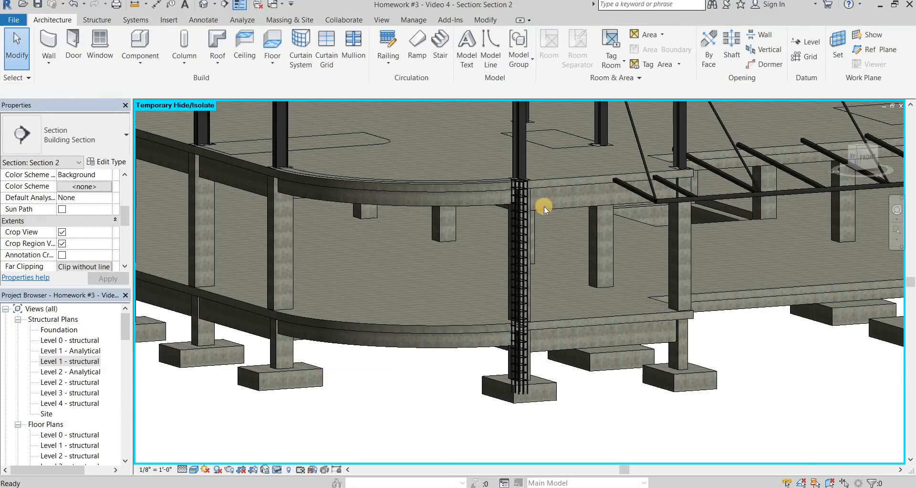
Step: Make the beam's ties and its upper and lower bars view unobscured and as solid in the {3D} view
scroll(558, 186, "up", 2)
middle_click_drag(590, 193, 502, 228)
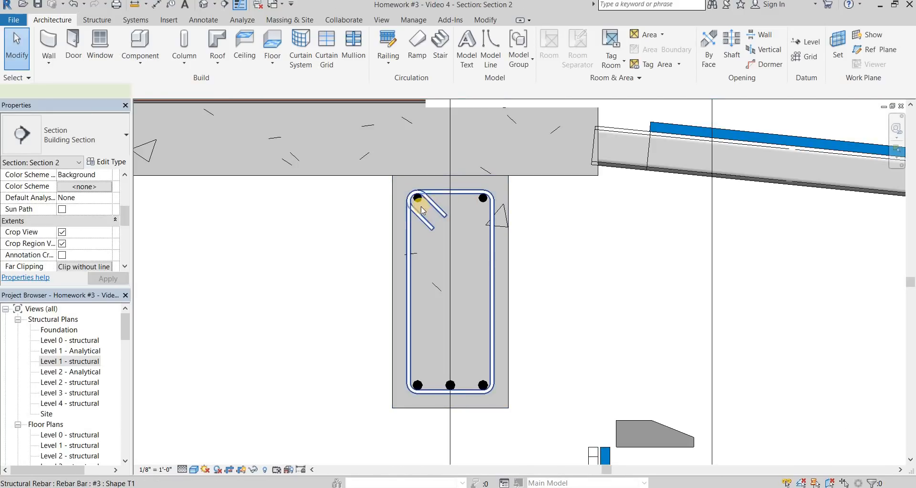
left_click(407, 191)
scroll(368, 133, "up", 4)
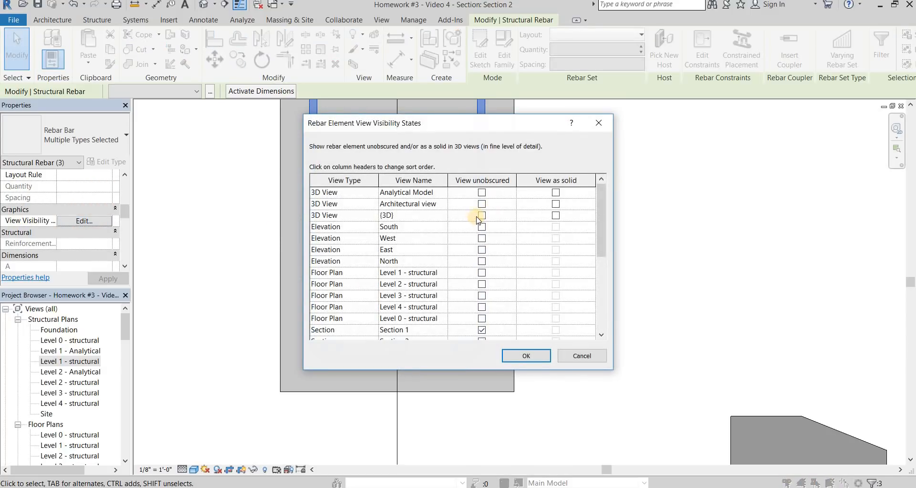
left_click(482, 215)
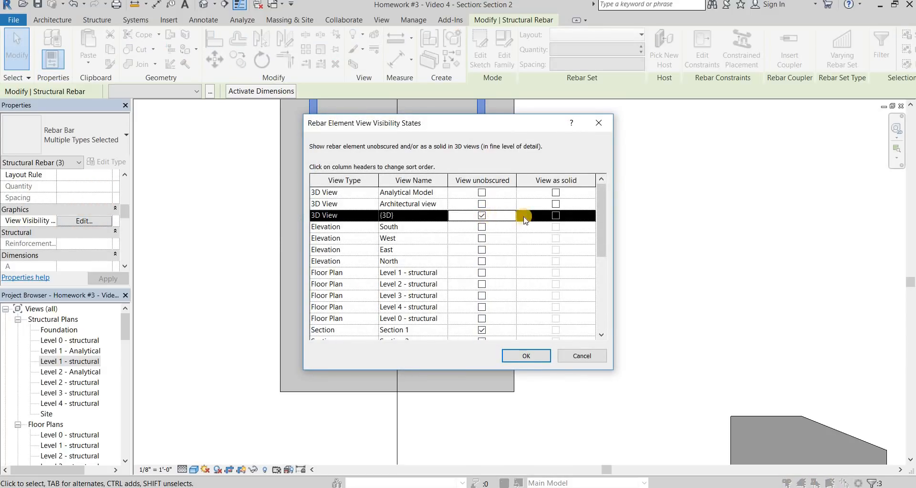
left_click(556, 215)
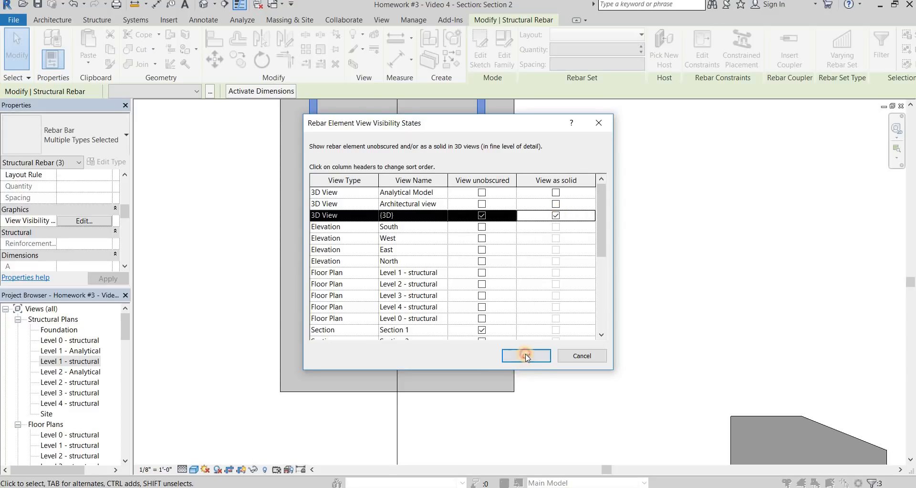
scroll(487, 278, "down", 3)
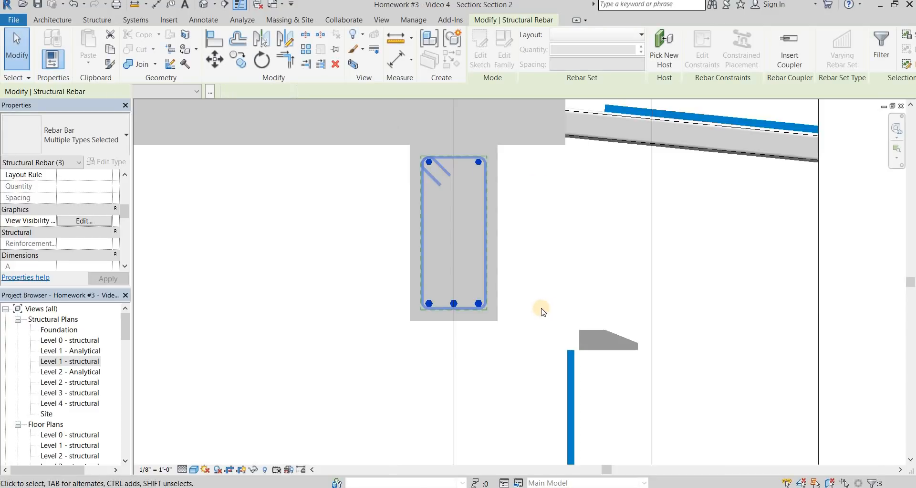
Step: In the 3D view, give the beam's single #3 tie a Maximum Spacing layout with 0' 10" spacing
key("ctrl+Tab")
scroll(439, 228, "up", 2)
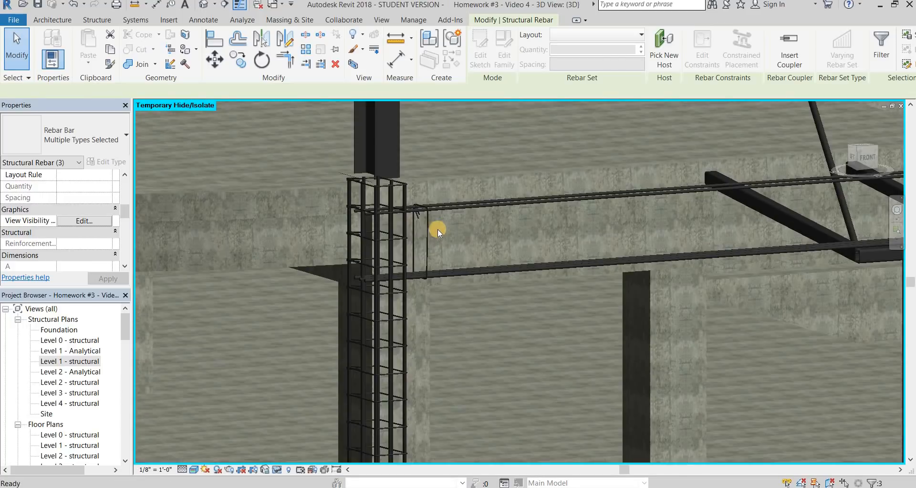
key("Escape")
scroll(424, 229, "up", 2)
left_click(428, 237)
middle_click_drag(674, 200, 561, 201)
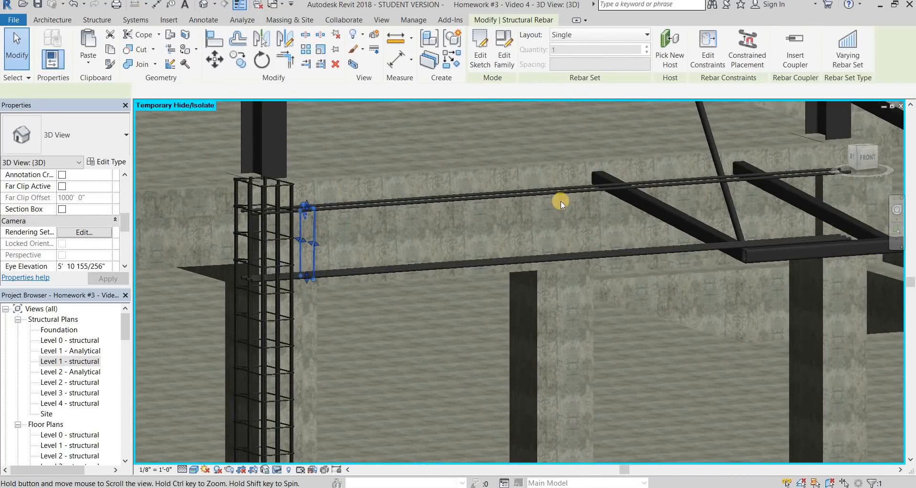
left_click(601, 36)
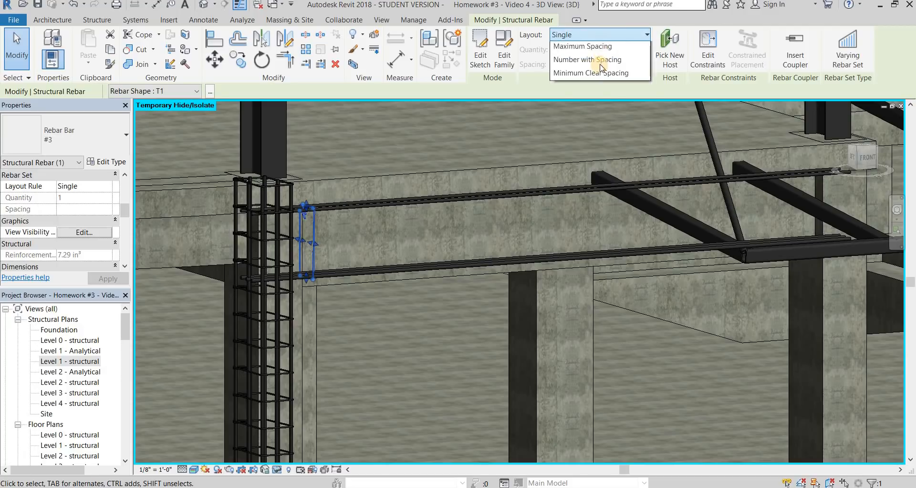
left_click(583, 75)
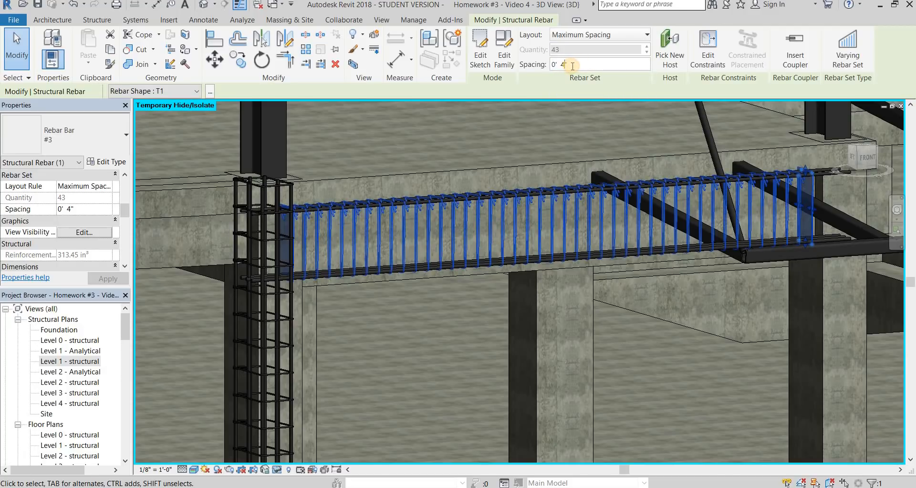
key("Return")
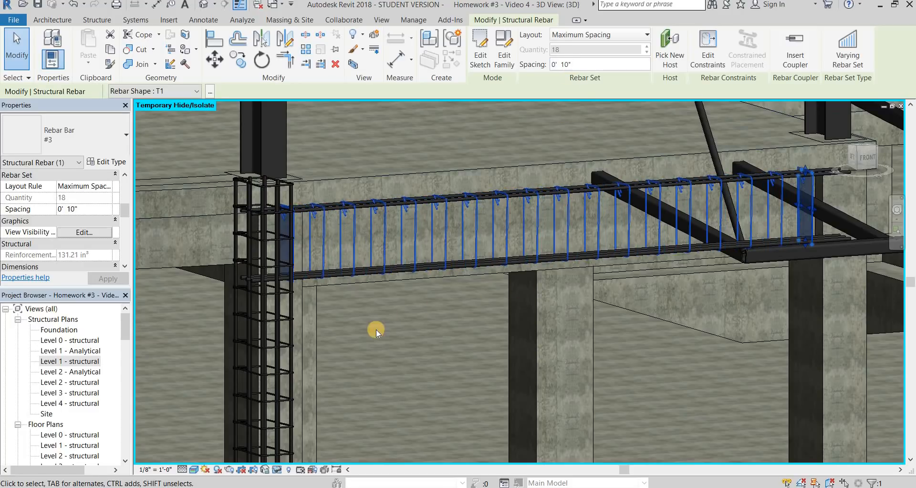
middle_click_drag(381, 323, 321, 208)
key("Escape")
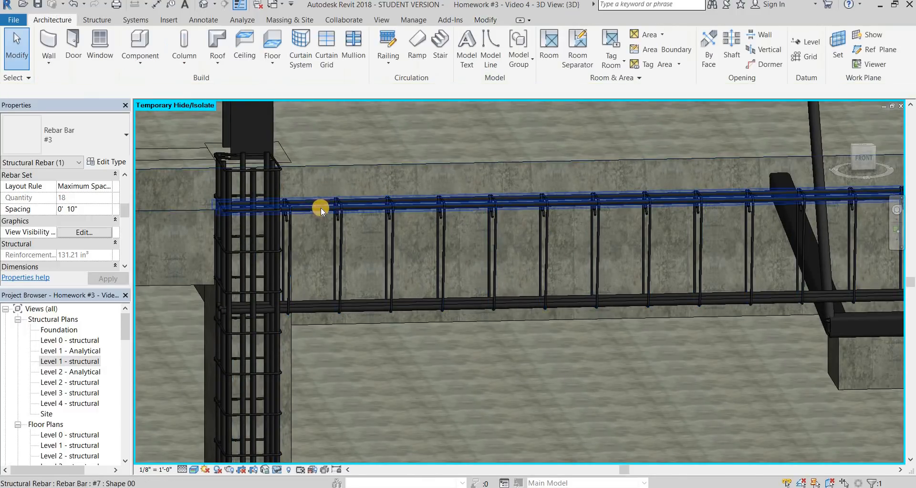
left_click(372, 214)
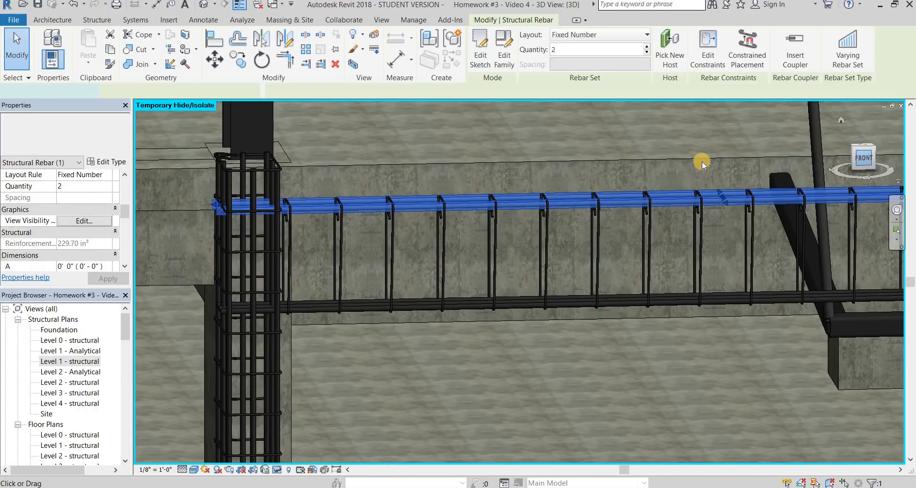
left_click(480, 47)
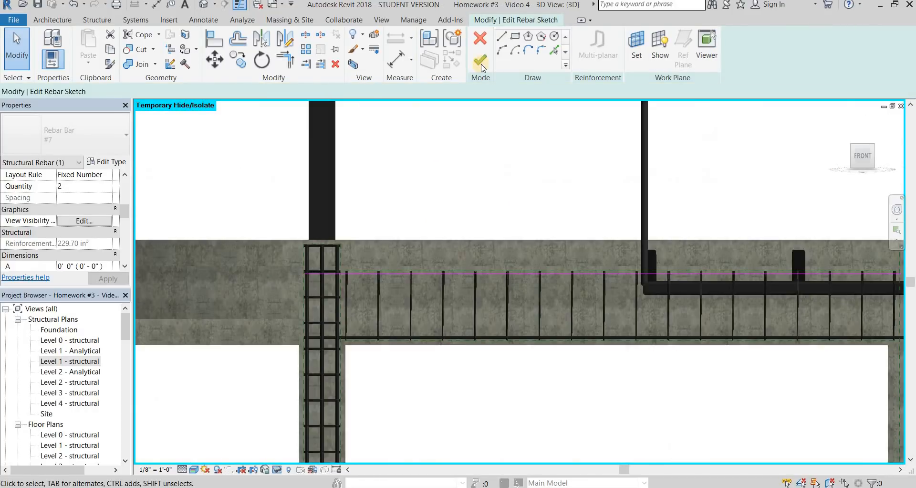
left_click(482, 65)
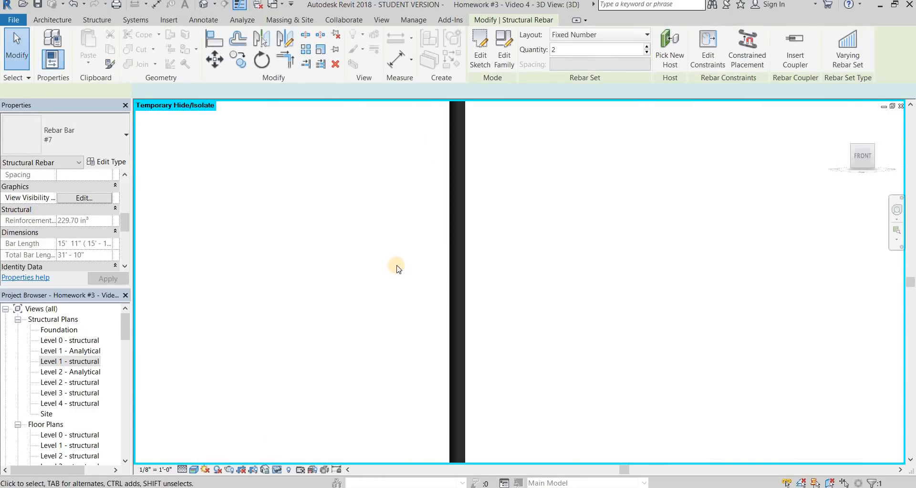
scroll(397, 265, "down", 10)
left_click(317, 323)
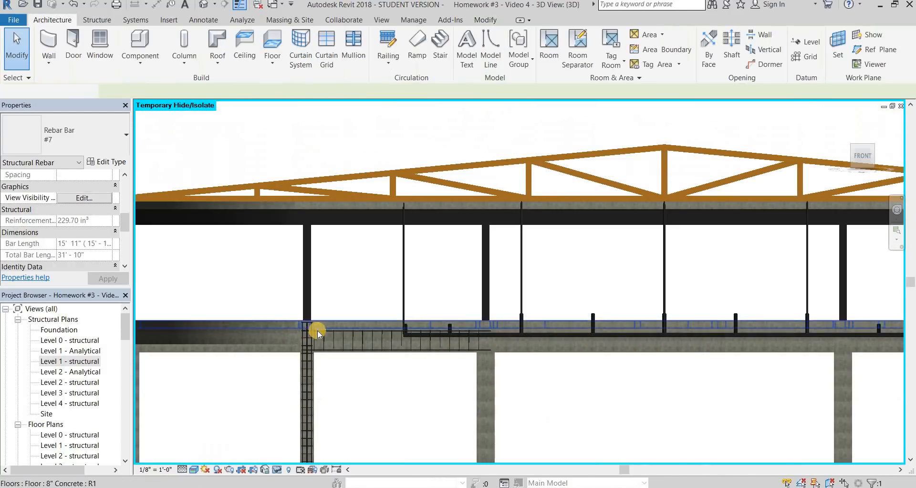
scroll(317, 330, "up", 5)
Step: Edit the sketch of the beam's upper #7 bars, shortening the line to about 15' 8 3/4" at the reinforced column
left_click(395, 328)
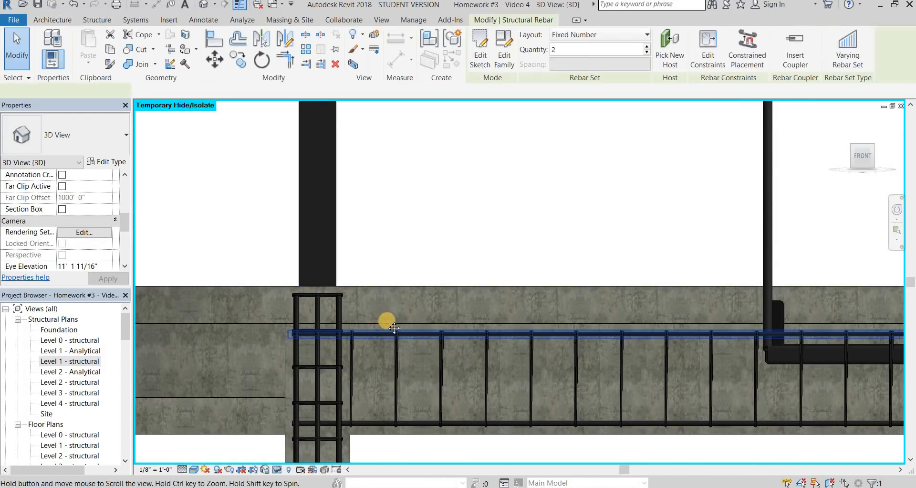
middle_click_drag(394, 328, 473, 377, "shift")
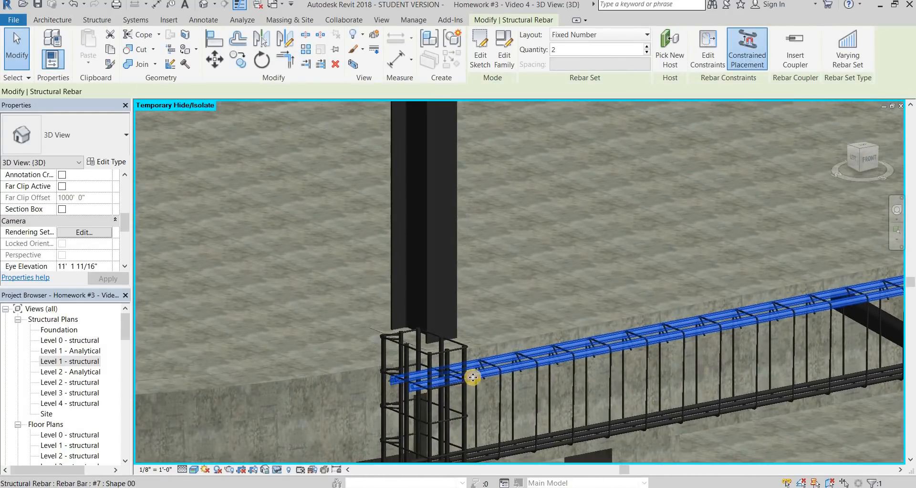
scroll(473, 377, "up", 3)
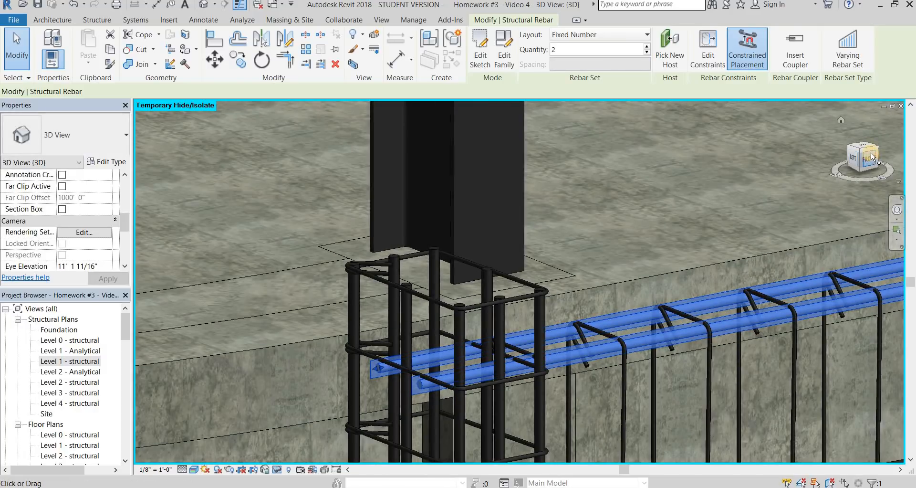
left_click(872, 156)
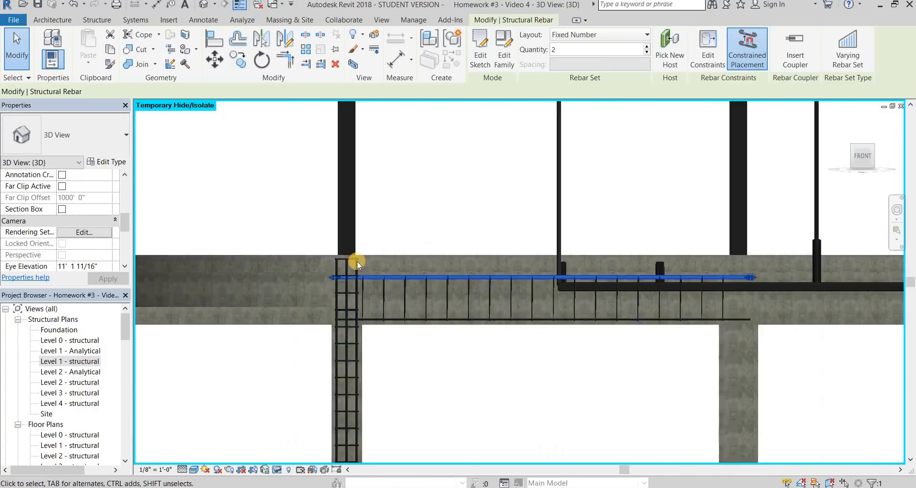
scroll(367, 282, "up", 4)
double_click(352, 252)
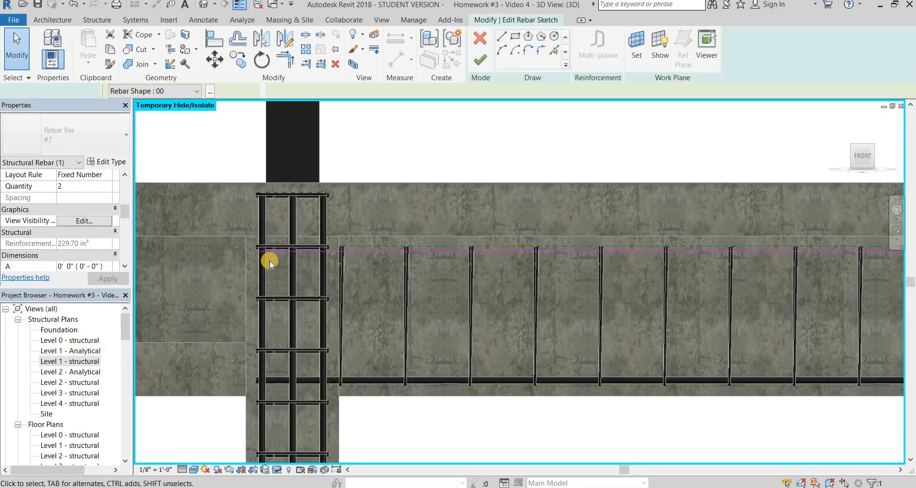
scroll(268, 243, "up", 2)
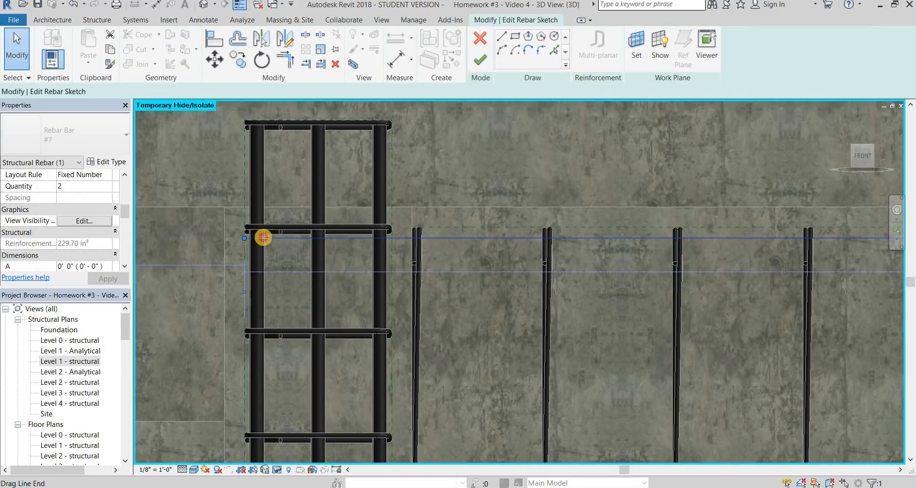
left_click(277, 237)
Step: Sketch a vertical leg about 1' 8" long down from the bar line's end inside the reinforced column and finish the sketch
middle_click_drag(409, 308, 863, 154, "shift")
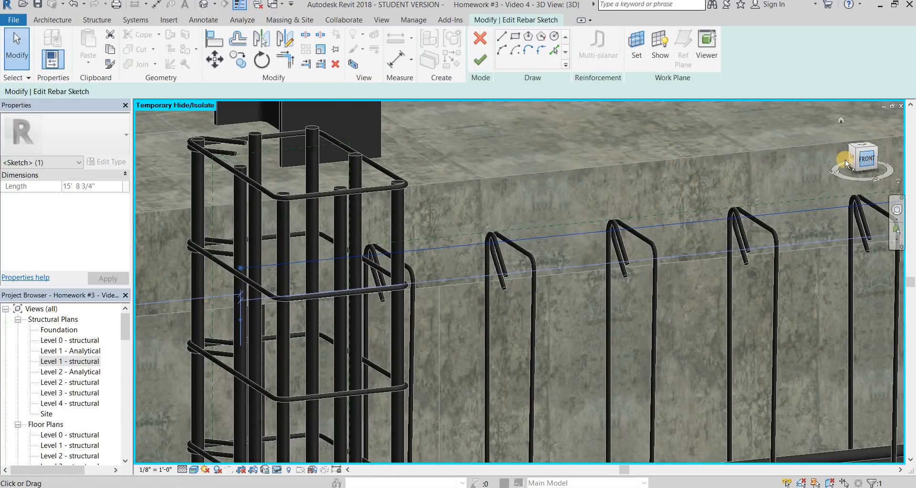
left_click(847, 161)
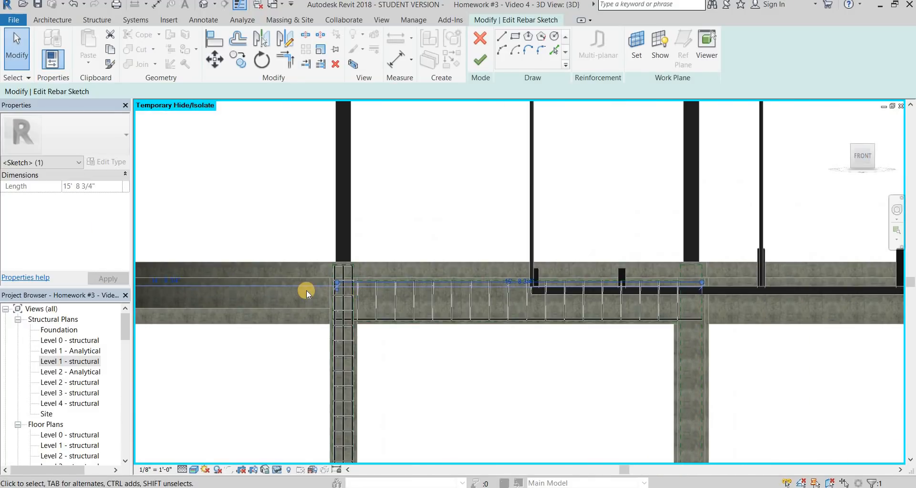
scroll(437, 268, "up", 8)
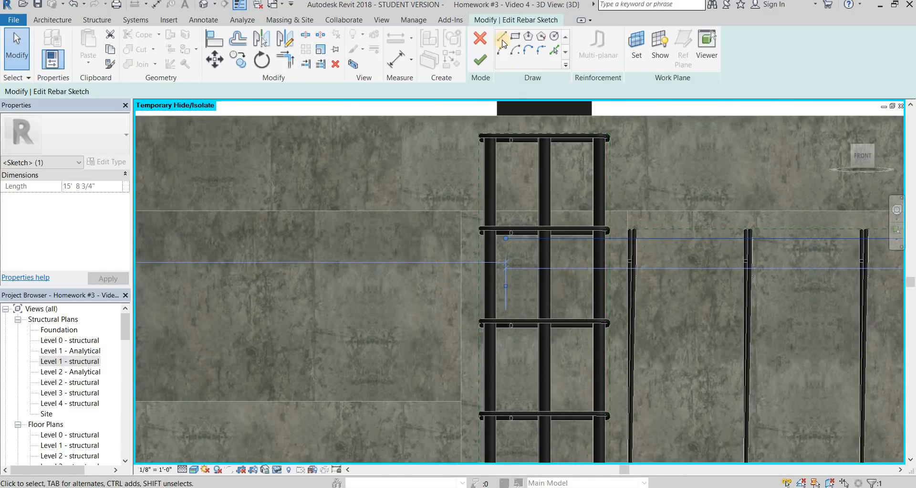
left_click(502, 37)
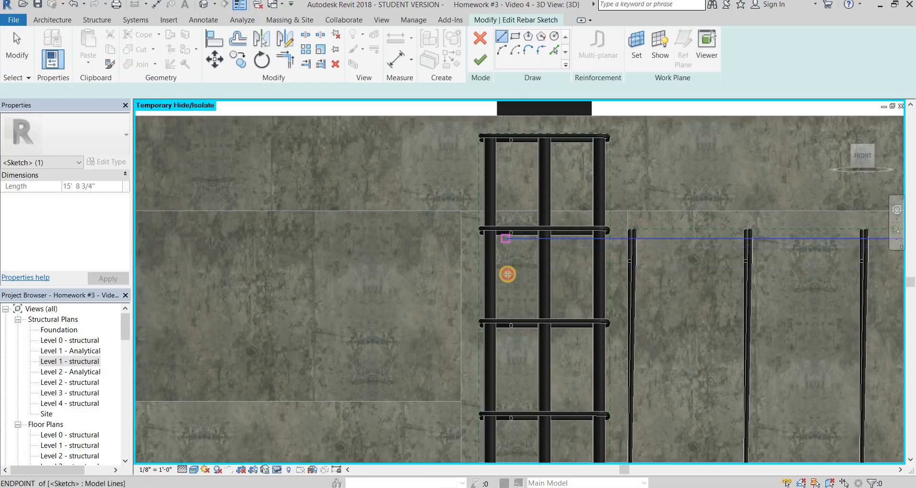
middle_click_drag(490, 359, 347, 212)
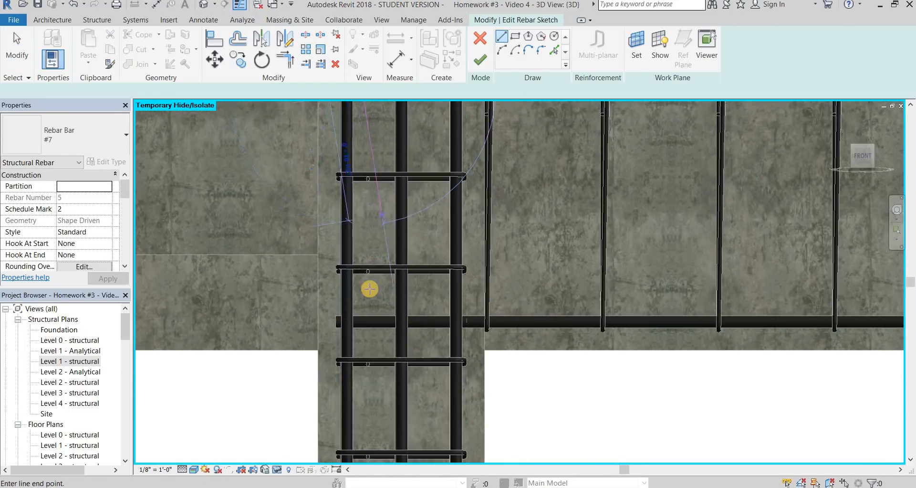
scroll(366, 294, "down", 2)
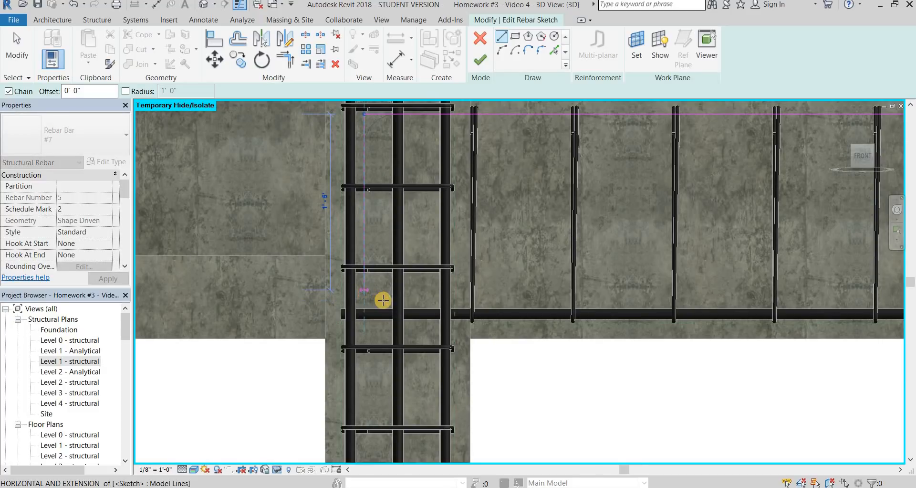
middle_click_drag(399, 291, 396, 273)
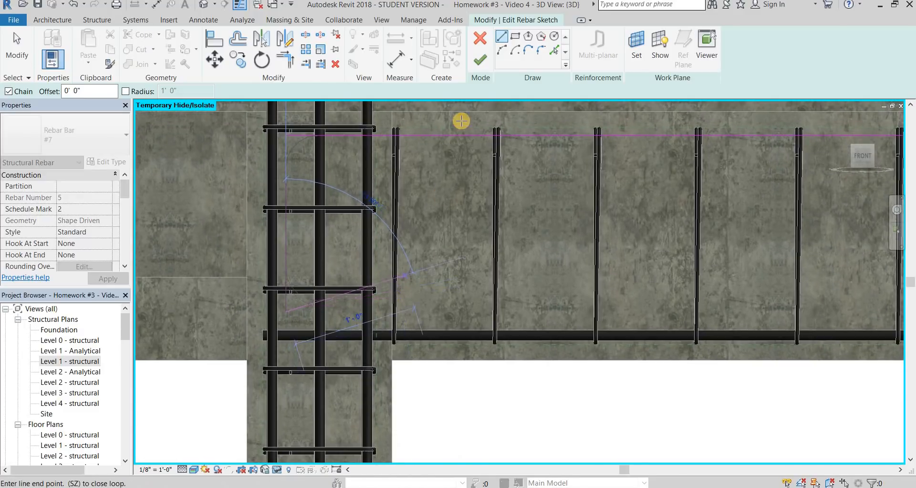
key("Escape")
key("Escape")
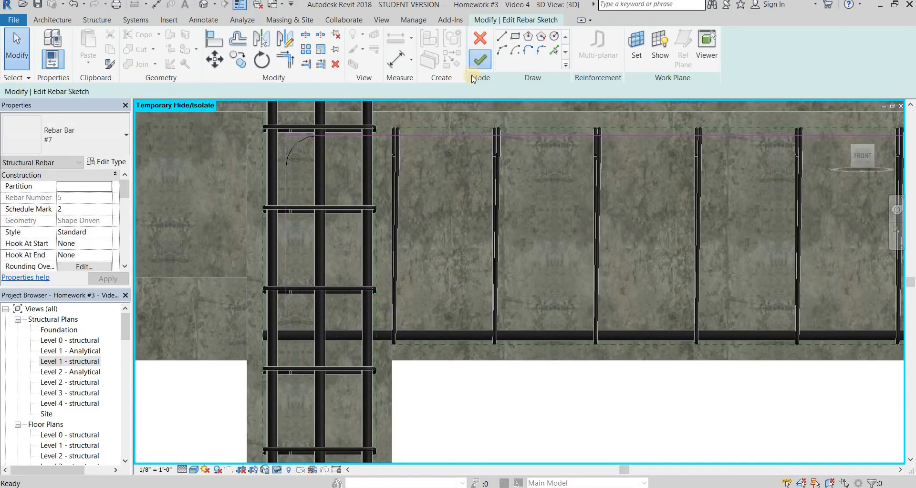
left_click(480, 59)
left_click(354, 227)
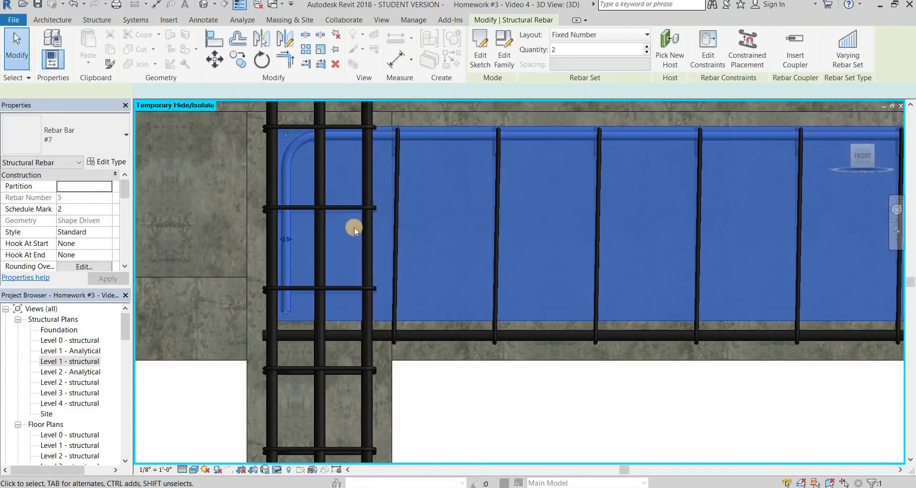
Step: Edit the sketch of the beam's lower #8 bars, shortening the line inside the reinforced column and adding a vertical leg upward from its end
key("Escape")
double_click(348, 339)
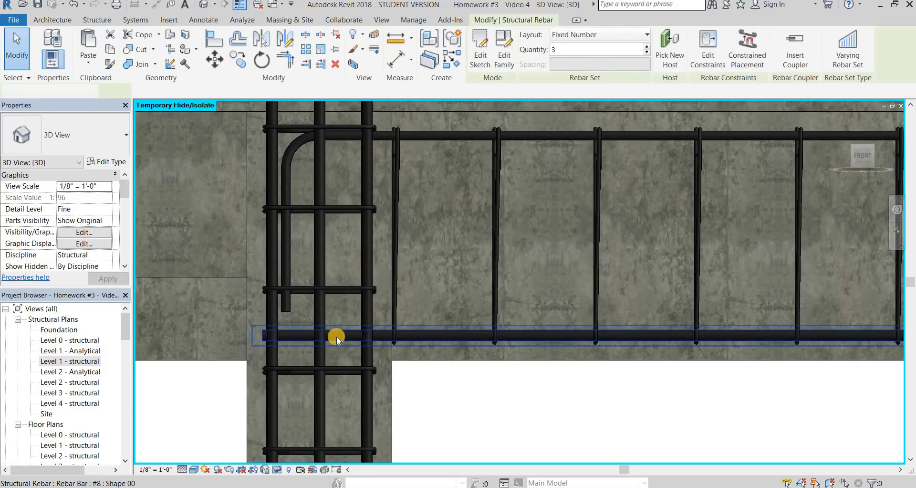
left_click_drag(262, 335, 349, 335)
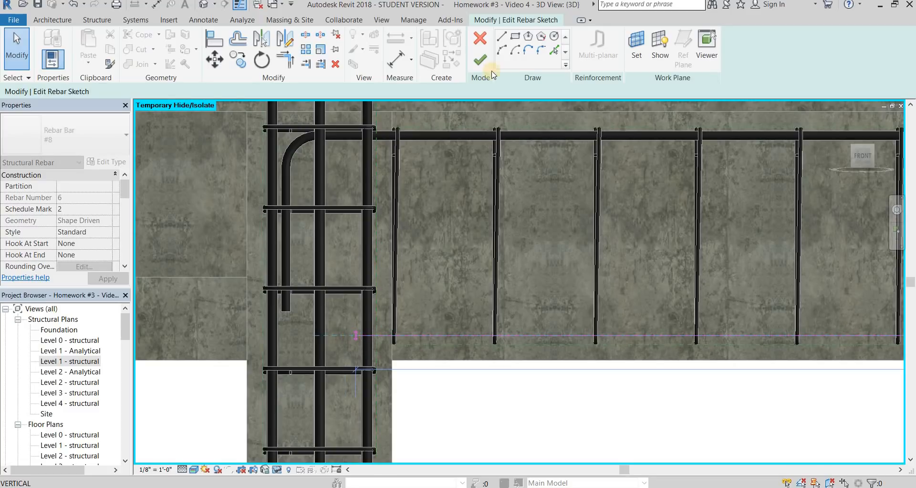
left_click(501, 36)
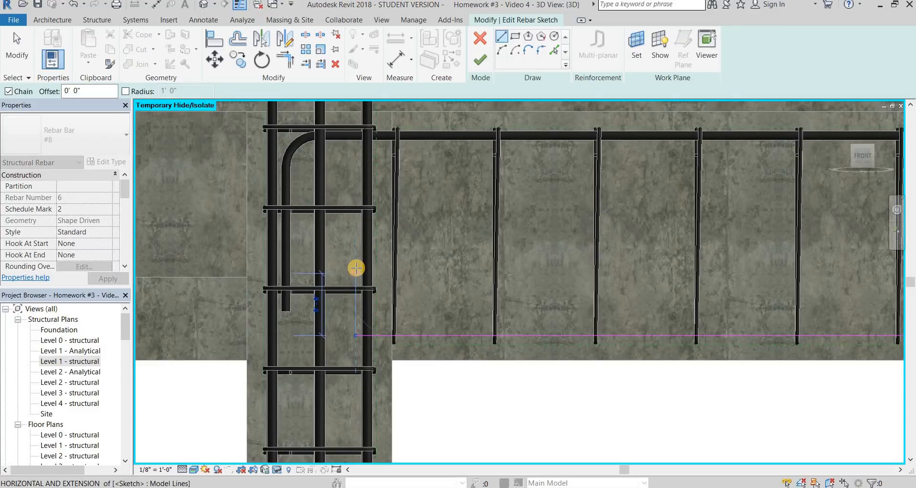
key("Escape")
key("Escape")
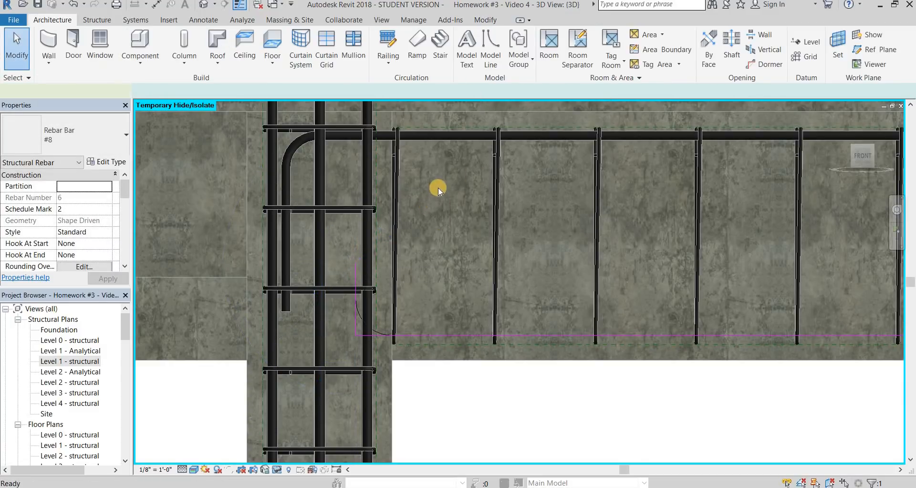
mouse_move(453, 184)
middle_mouse_down("shift")
mouse_move(497, 230)
mouse_move(496, 251)
mouse_move(493, 240)
middle_mouse_up("shift")
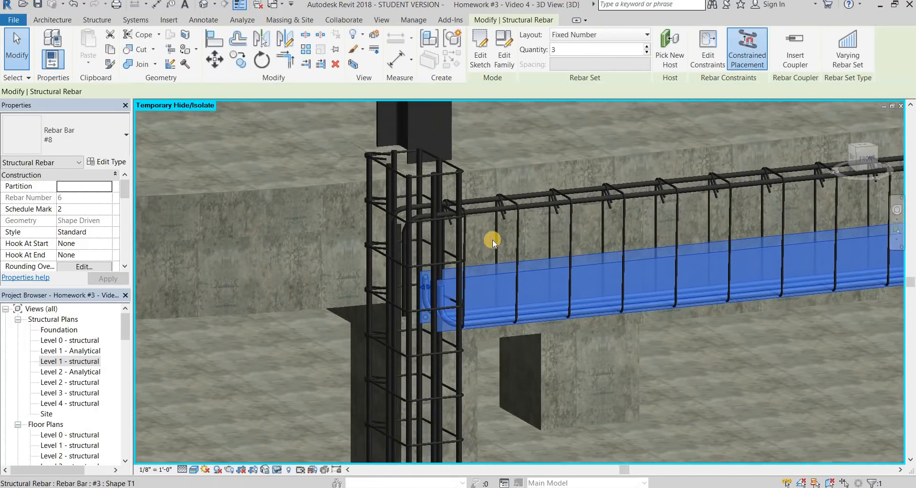
scroll(497, 243, "down", 5)
left_click(608, 311)
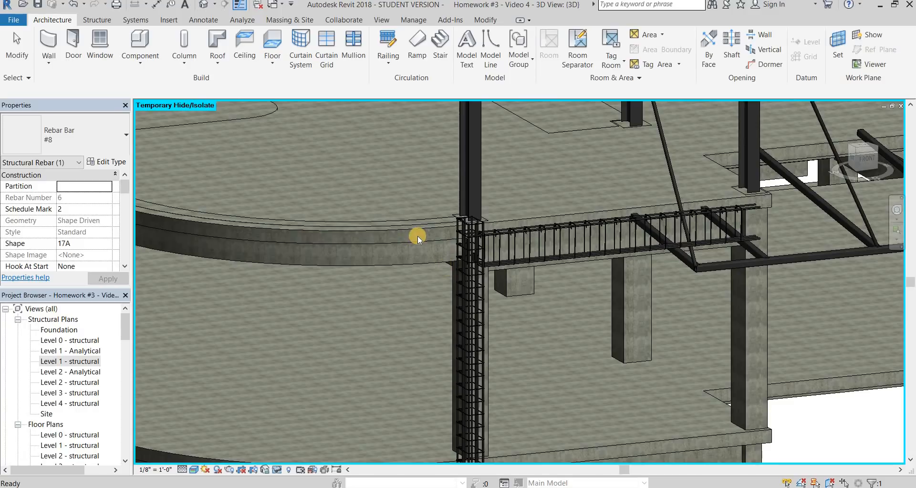
scroll(417, 236, "down", 5)
scroll(458, 324, "up", 5)
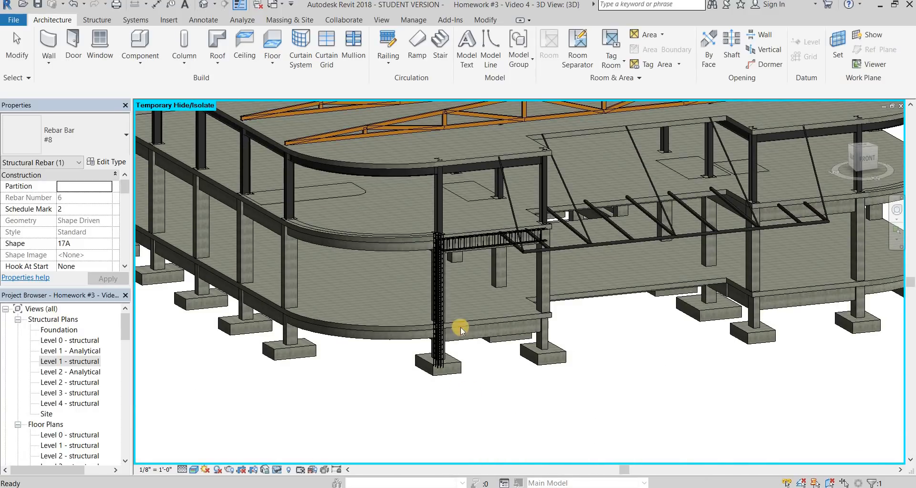
key("Escape")
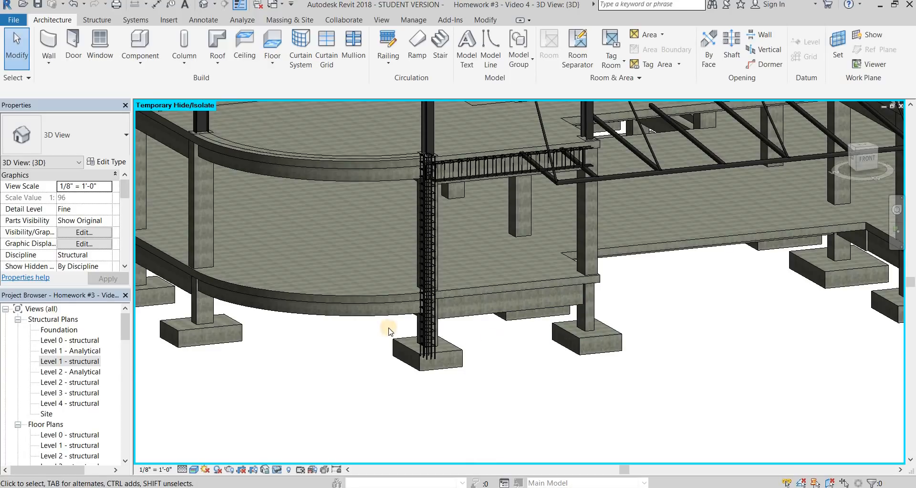
Step: Open the Level 0 - structural plan and go from its section marker to the Section 2 view through the column's footing
double_click(77, 340)
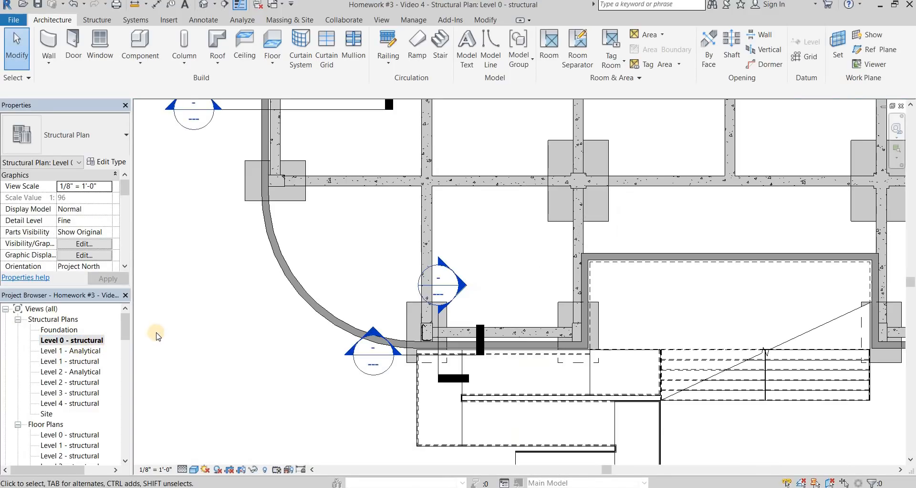
scroll(80, 372, "down", 3)
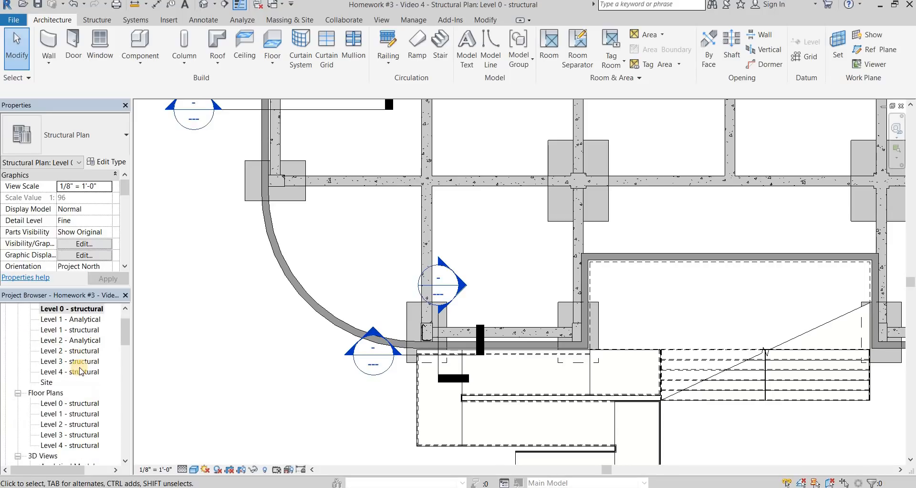
scroll(467, 285, "up", 3)
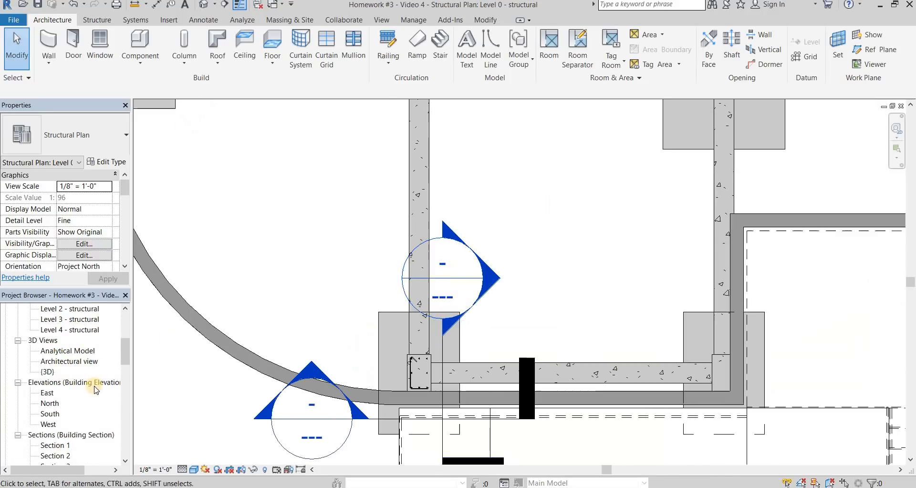
scroll(97, 390, "up", 2)
mouse_move(453, 287)
middle_mouse_down()
mouse_move(382, 283)
mouse_move(366, 270)
middle_mouse_up()
scroll(366, 270, "up", 1)
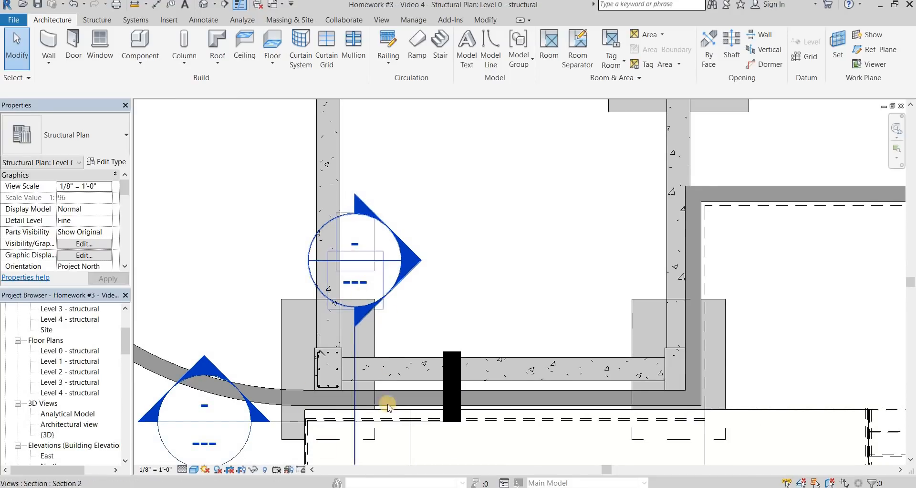
double_click(364, 271)
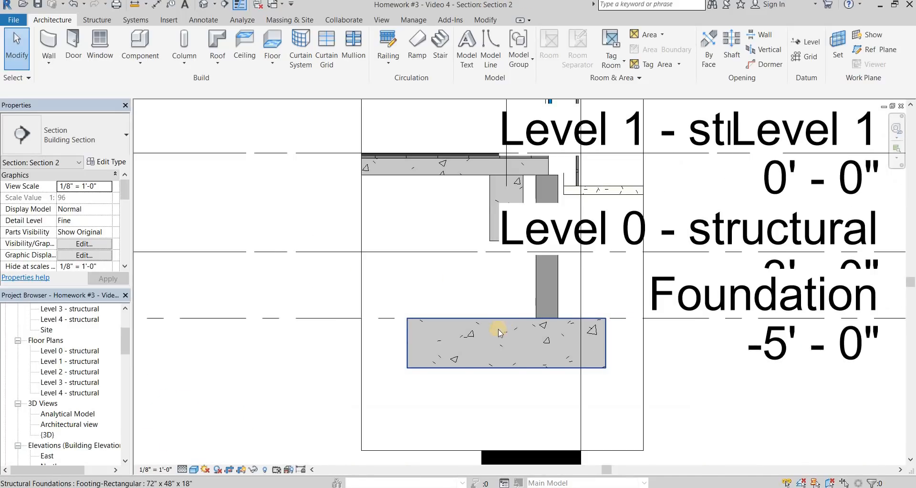
Step: Place #8 bars of Rebar Shape 02 along the footing's underside in Section 2, using a Maximum Spacing layout with 1' 0" spacing
left_click(499, 332)
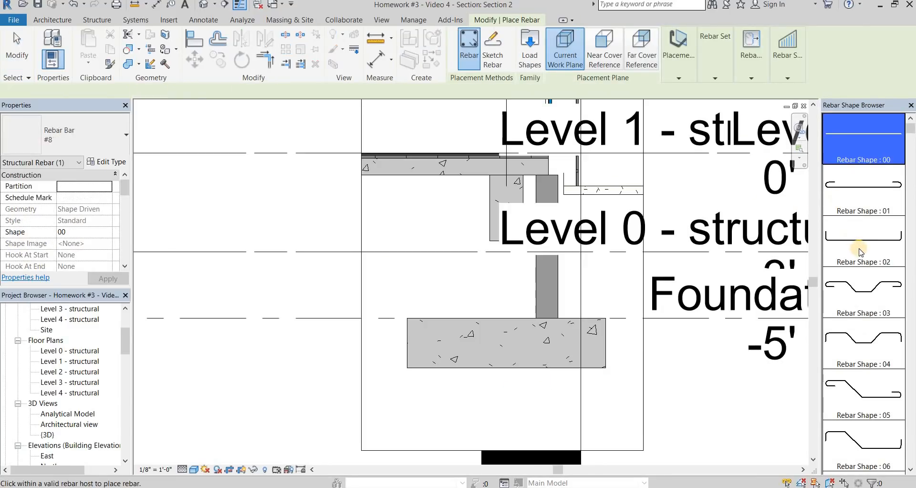
left_click(859, 241)
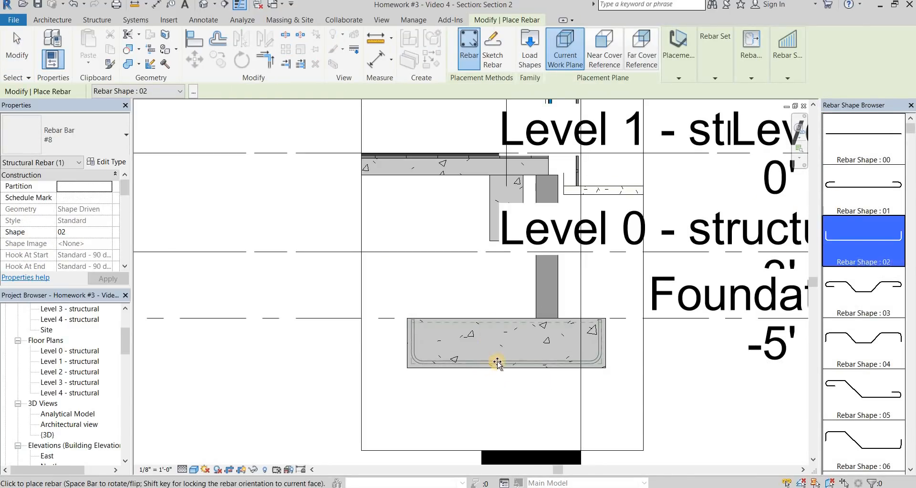
scroll(496, 367, "up", 2)
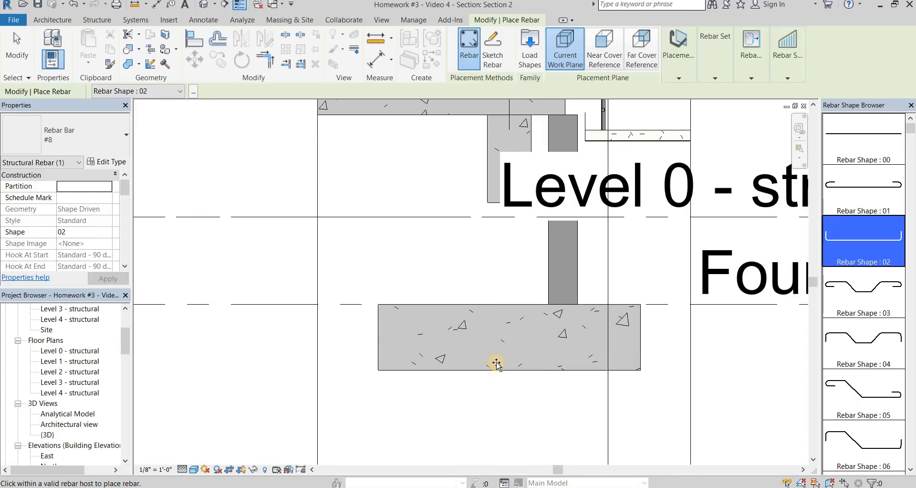
scroll(496, 363, "up", 2)
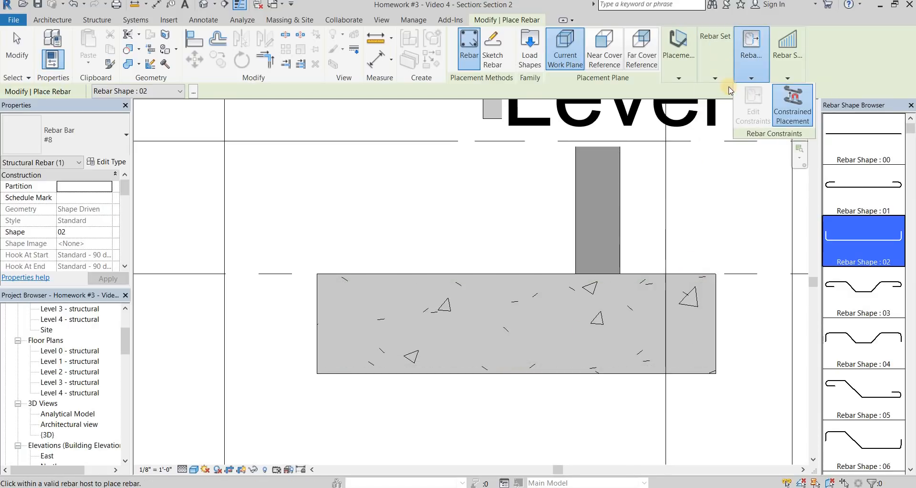
mouse_move(724, 72)
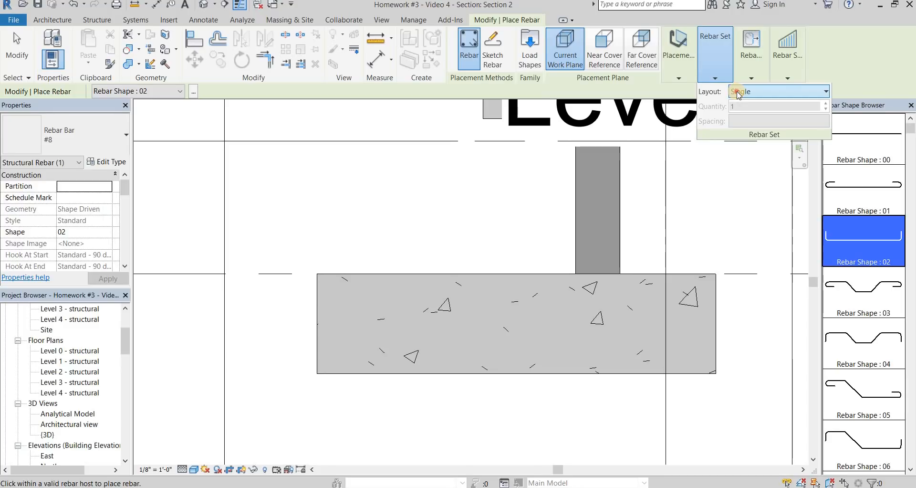
left_click(739, 91)
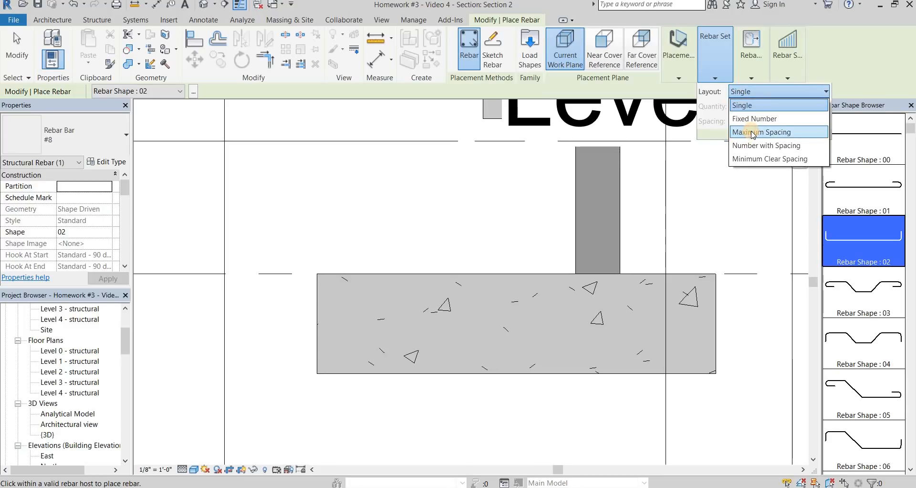
left_click(753, 133)
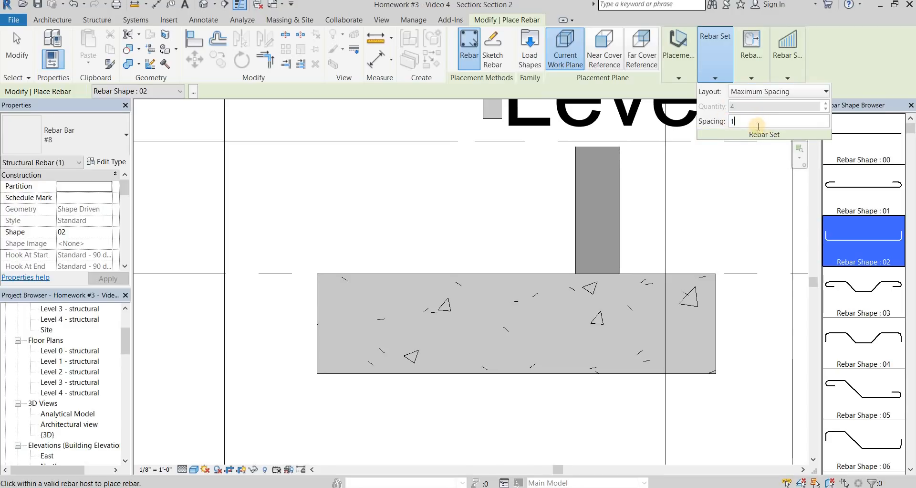
middle_click_drag(540, 287, 546, 252)
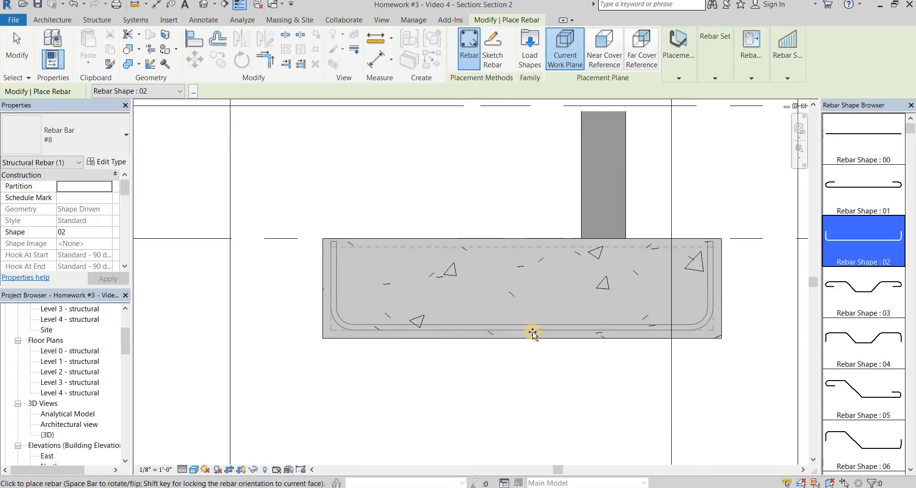
left_click(550, 328)
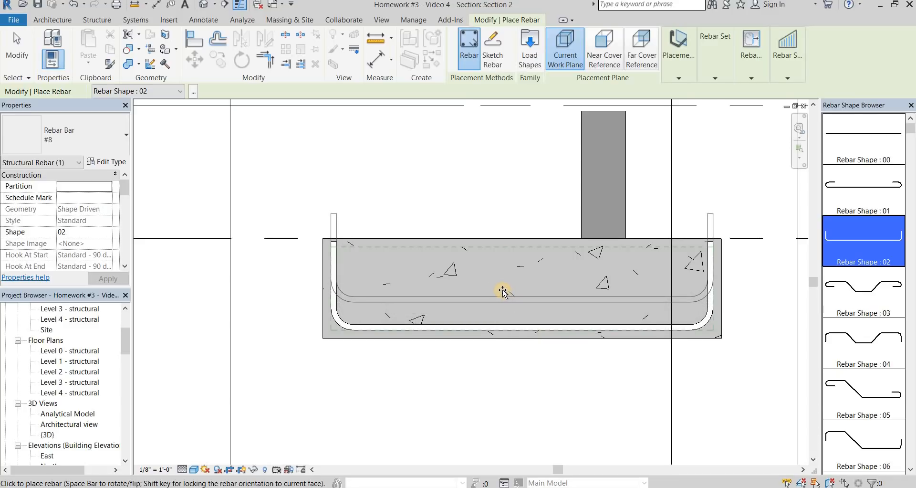
key("Escape")
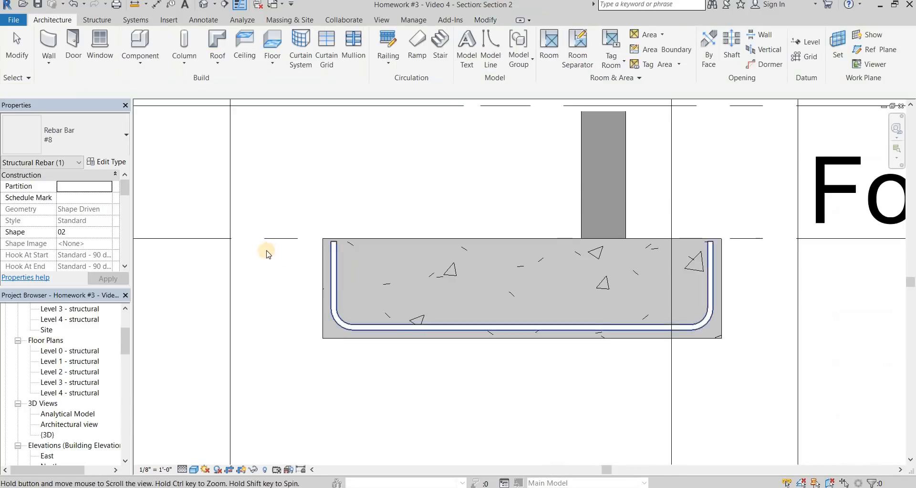
Step: Make the footing's #8 bars view unobscured and as solid in the {3D} view, and inspect them there
left_click(263, 245)
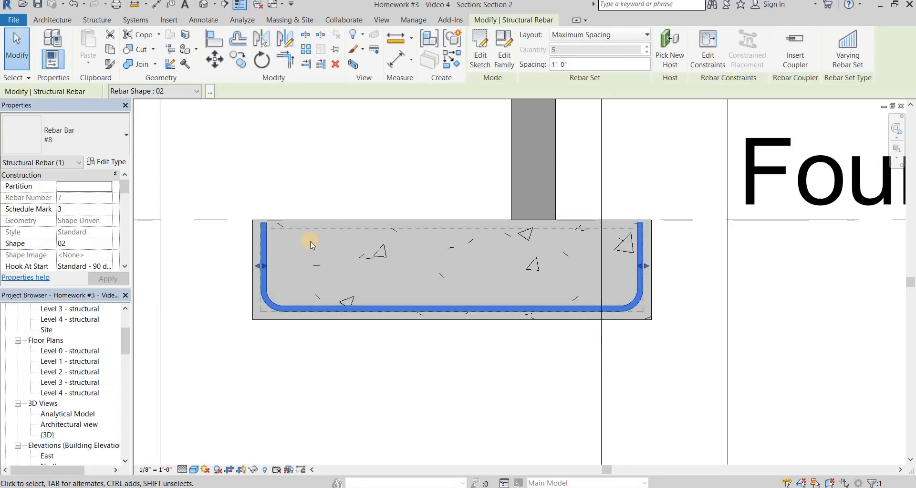
key("ctrl+Tab")
key("ctrl+Tab")
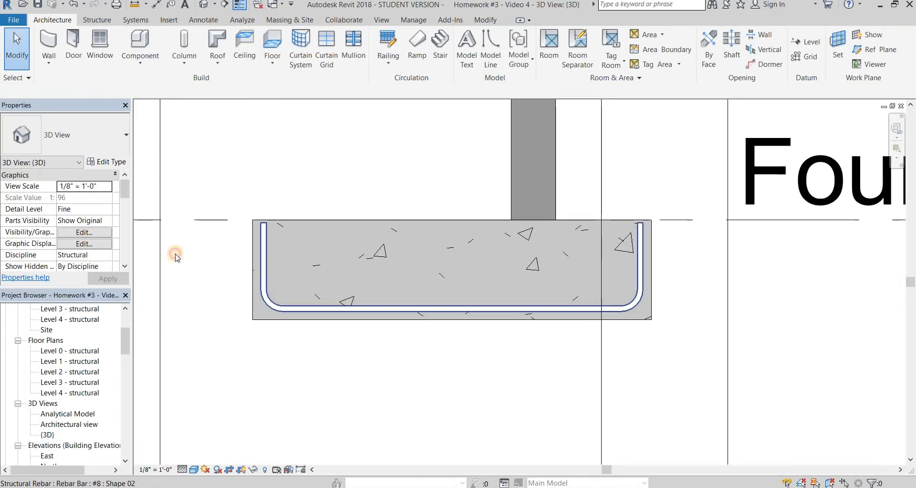
scroll(96, 251, "up", 3)
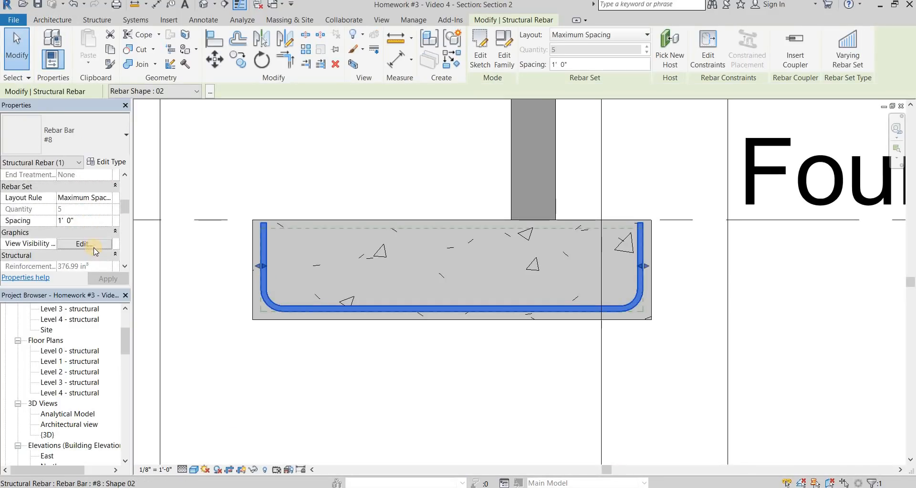
left_click(477, 215)
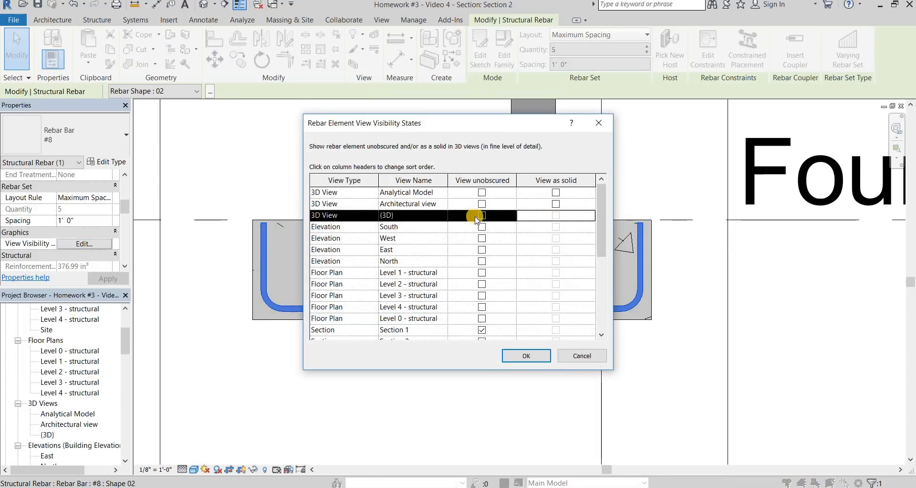
left_click(528, 355)
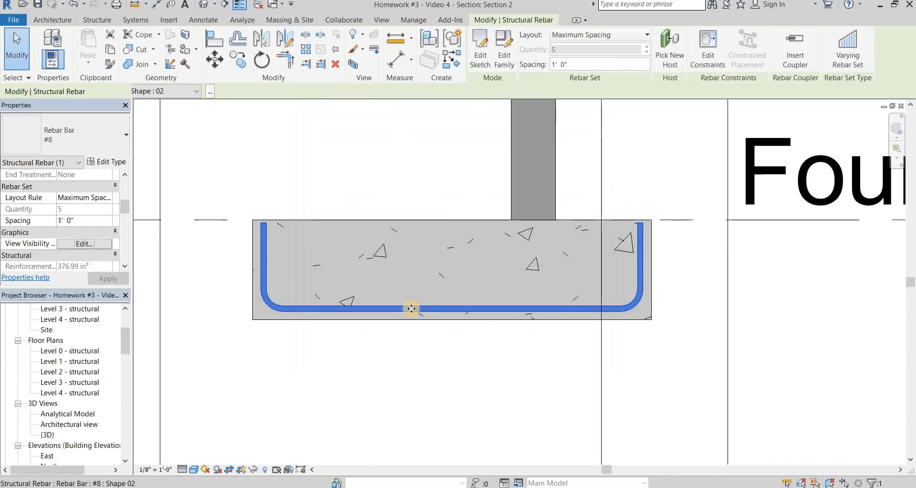
key("ctrl+Tab")
middle_click_drag(528, 367, 532, 371, "shift")
key("Escape")
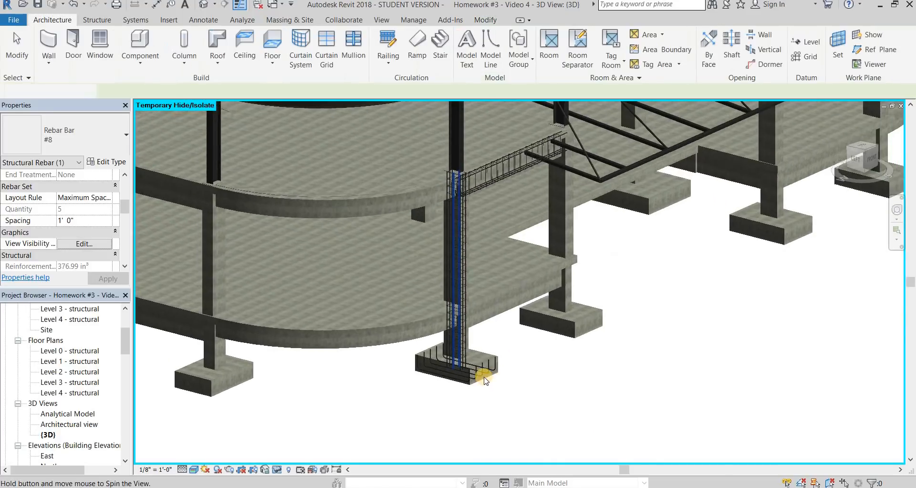
scroll(407, 351, "up", 8)
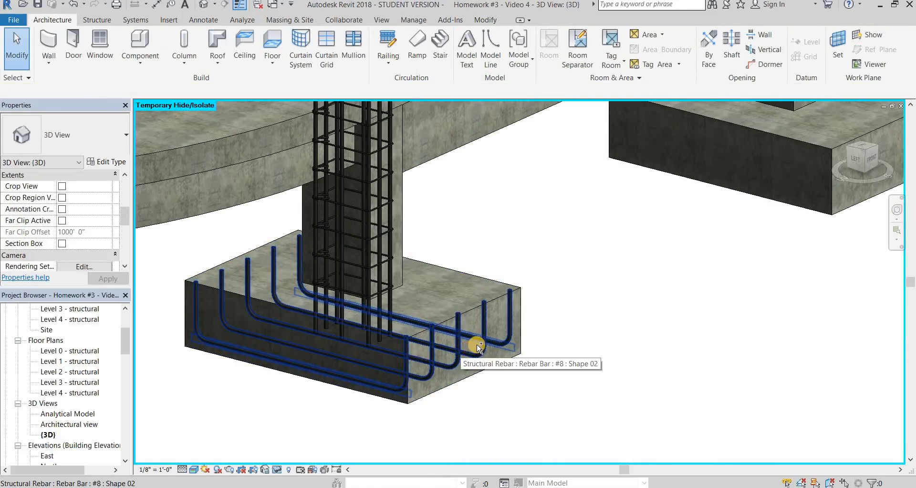
Step: In Section 2, edit the footing bars' sketch, raising the horizontal segment to about 1' 2" below the footing's upper face, and finish the sketch
key("ctrl+Tab")
left_click(299, 306)
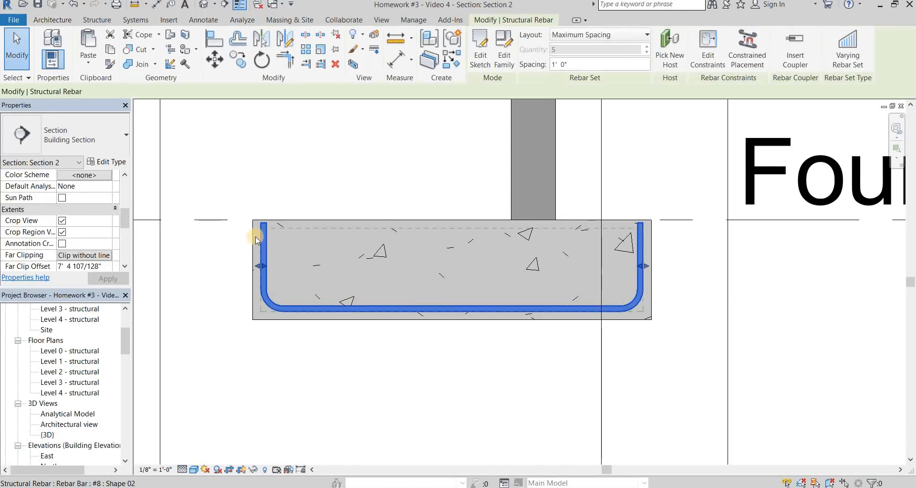
double_click(288, 276)
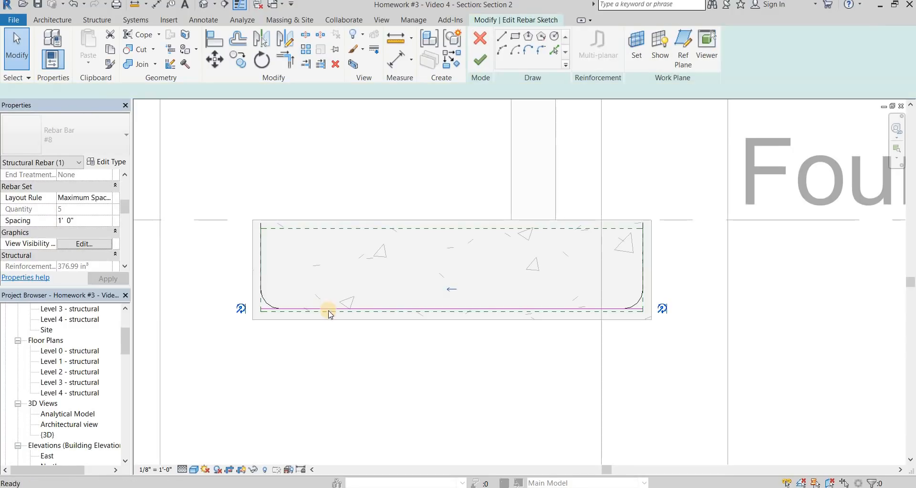
scroll(324, 310, "up", 2)
left_click(323, 312)
mouse_move(332, 301)
left_mouse_down()
mouse_move(301, 260)
mouse_move(306, 267)
left_mouse_up()
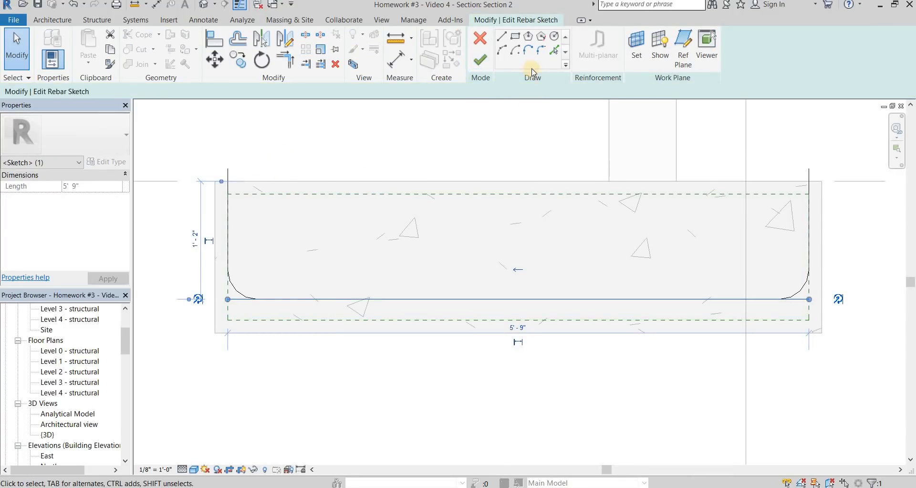
left_click(481, 62)
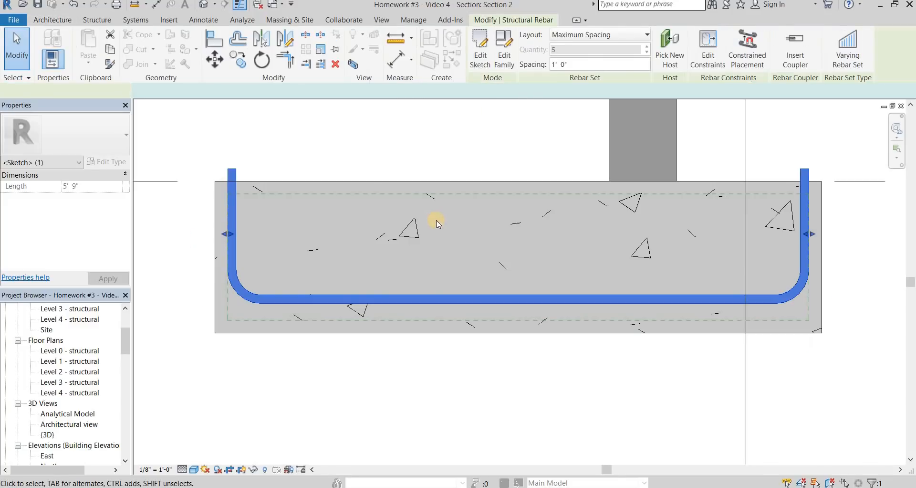
Step: Try to lower and narrow the U-shaped #8 footing bars in Section 2 by editing their sketch
double_click(358, 297)
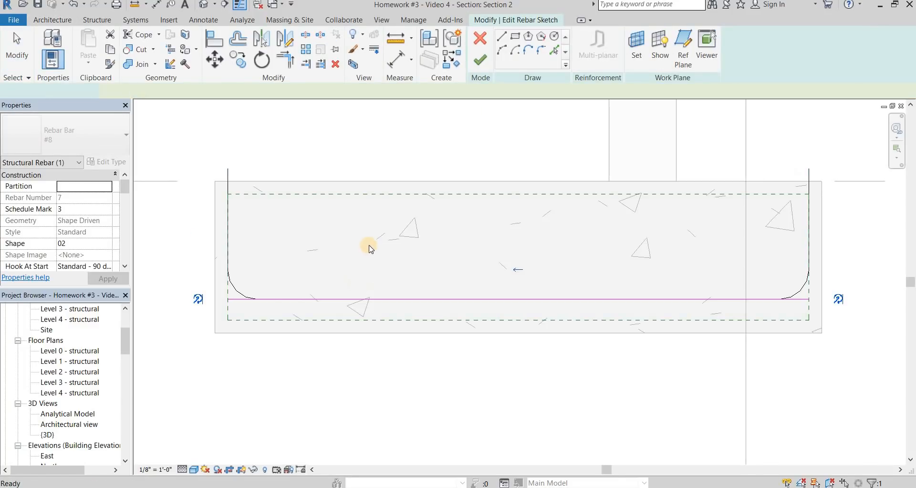
left_click(479, 59)
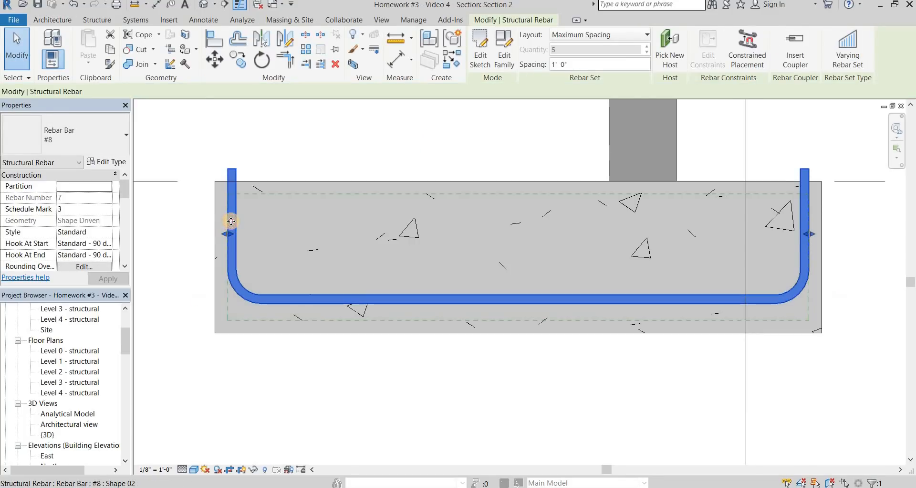
left_click(231, 220)
double_click(229, 224)
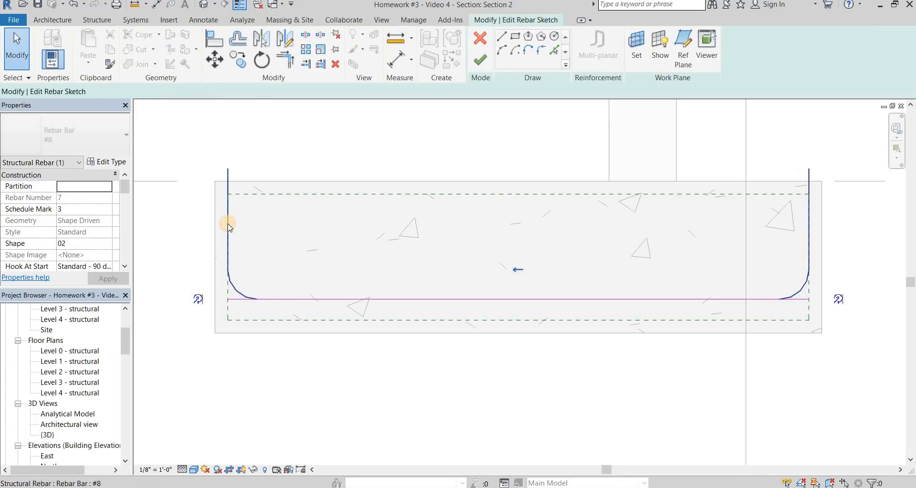
left_click(225, 176)
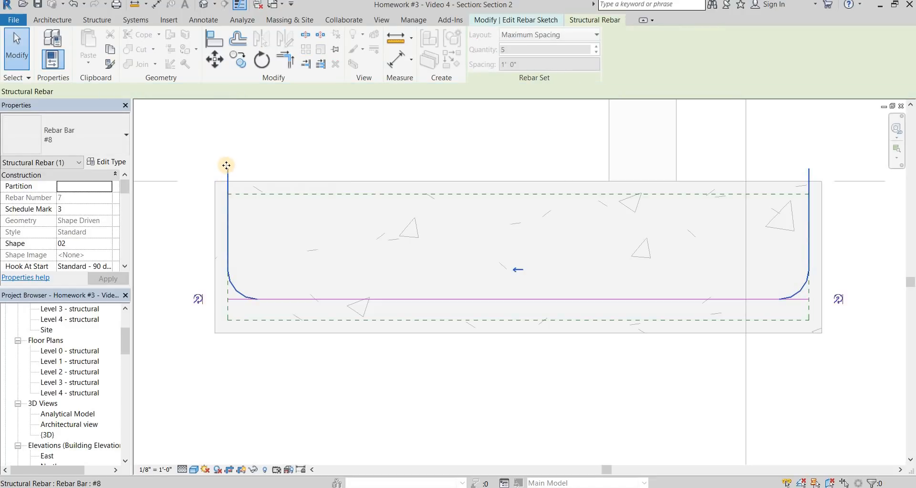
left_click_drag(230, 190, 291, 221)
left_click(296, 254)
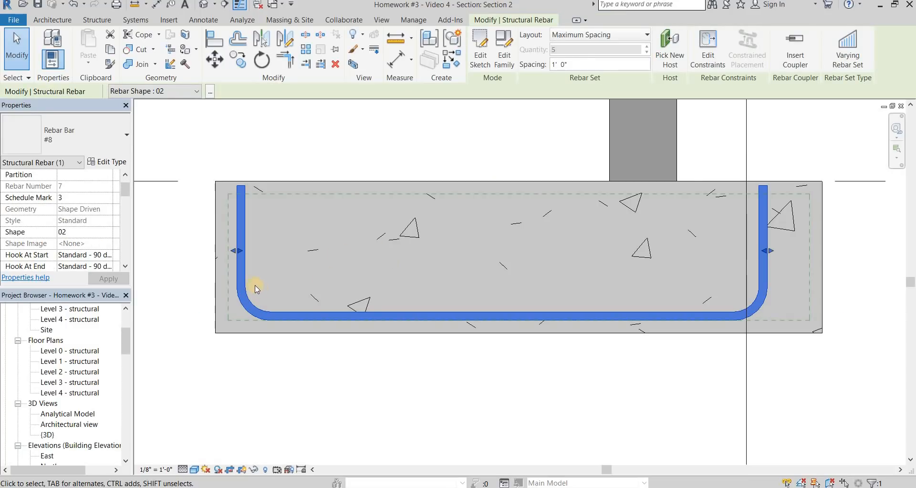
Step: Try to move the left leg of the U-shaped footing bars further inward, directly and through the sketch
left_click(246, 274)
left_click_drag(235, 251, 268, 254)
left_click_drag(333, 250, 424, 256)
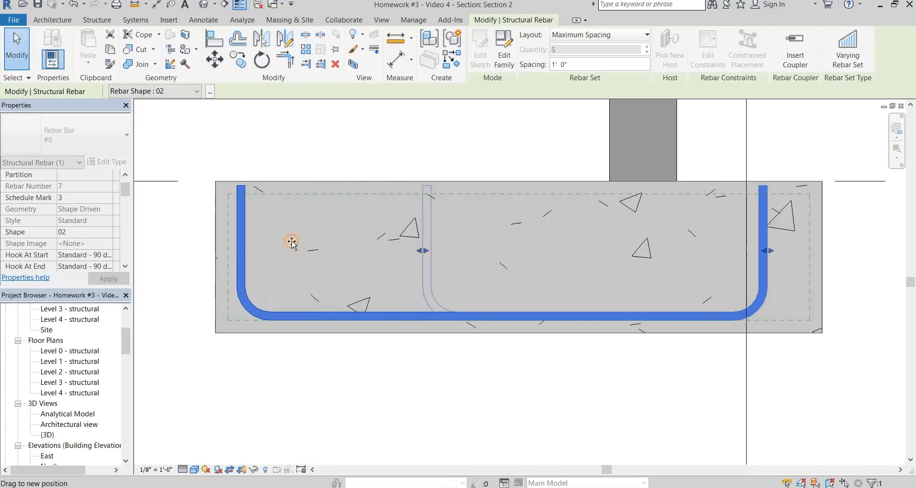
left_click_drag(255, 239, 256, 237)
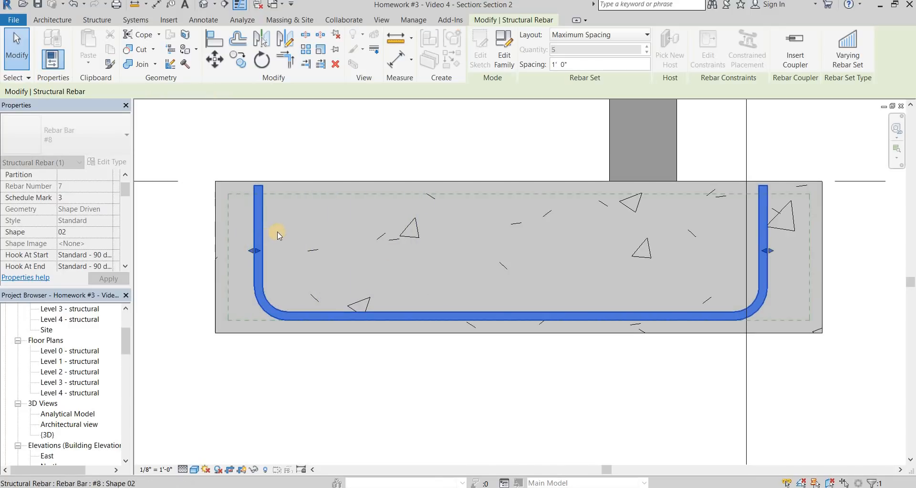
double_click(254, 237)
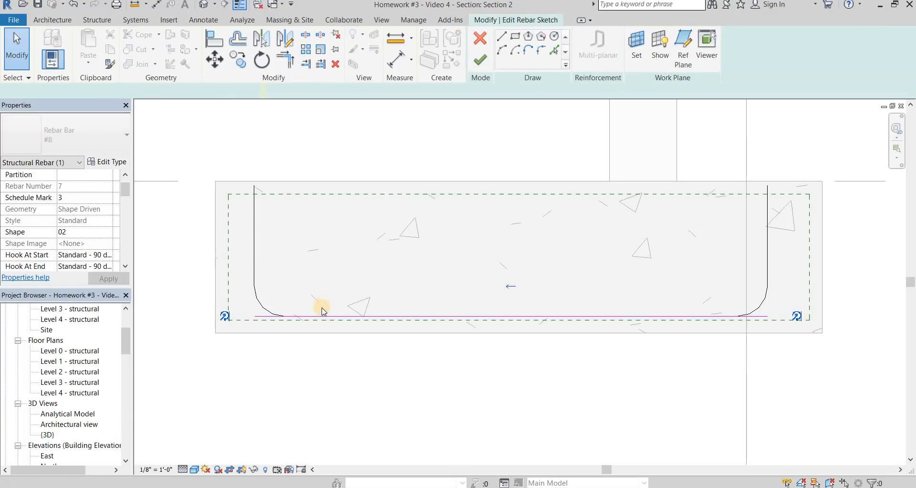
left_click(303, 315)
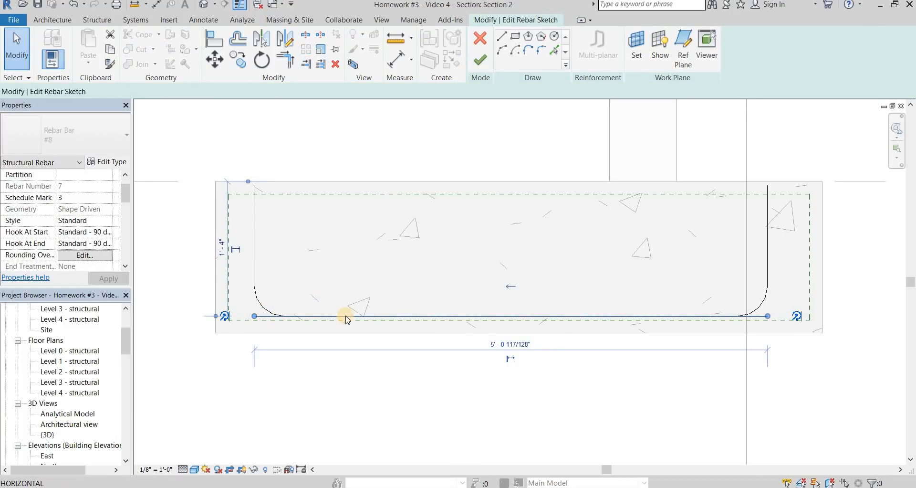
left_click_drag(347, 320, 340, 317)
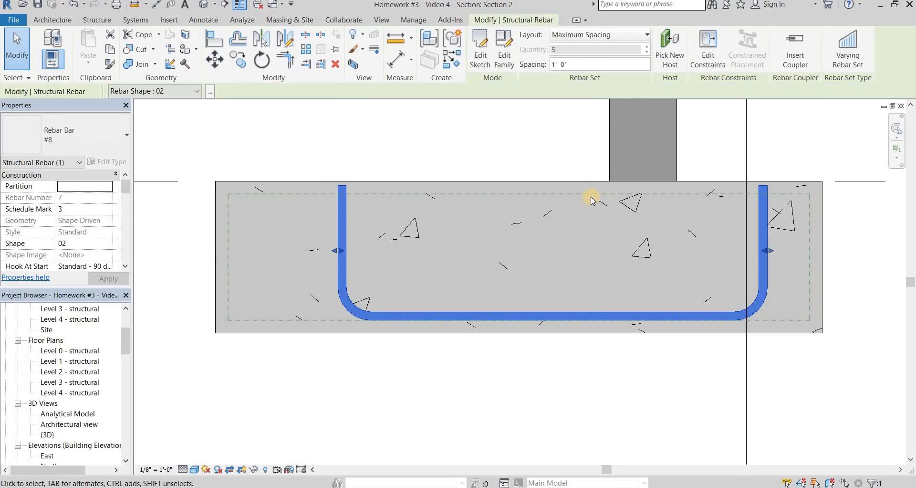
Step: Place straight #8 bars of Rebar Shape 00 along the footing's underside, using a Maximum Spacing layout with 1' 0" spacing
left_click(562, 178)
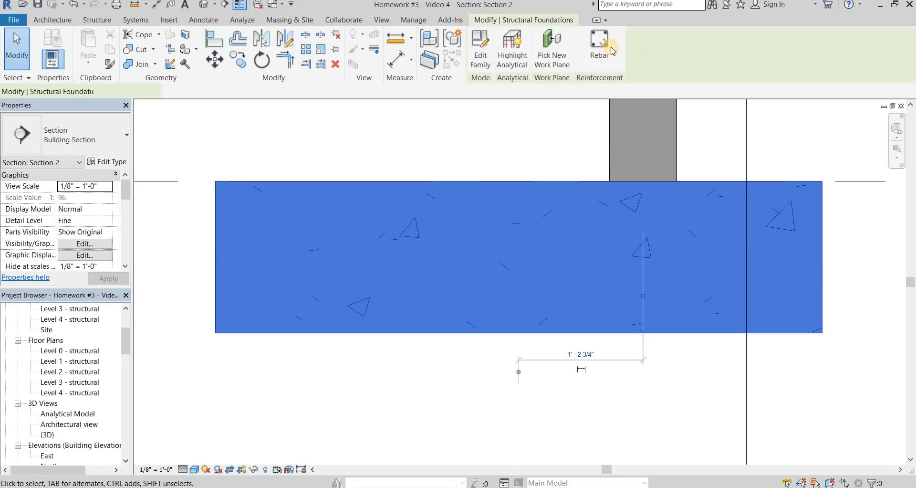
left_click(605, 53)
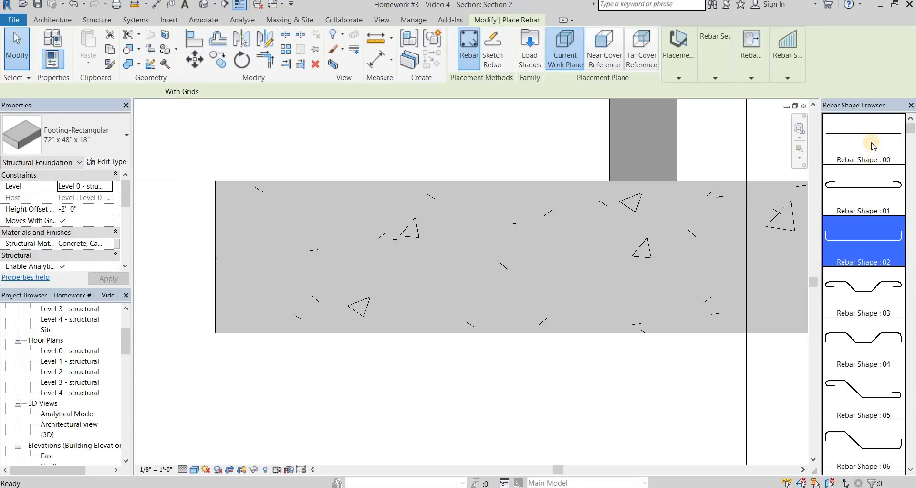
left_click(873, 146)
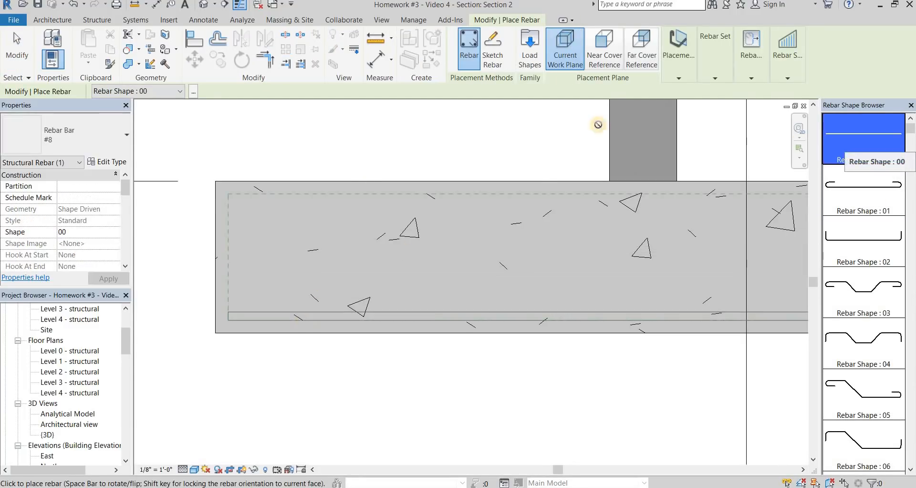
left_click(716, 77)
left_click(744, 91)
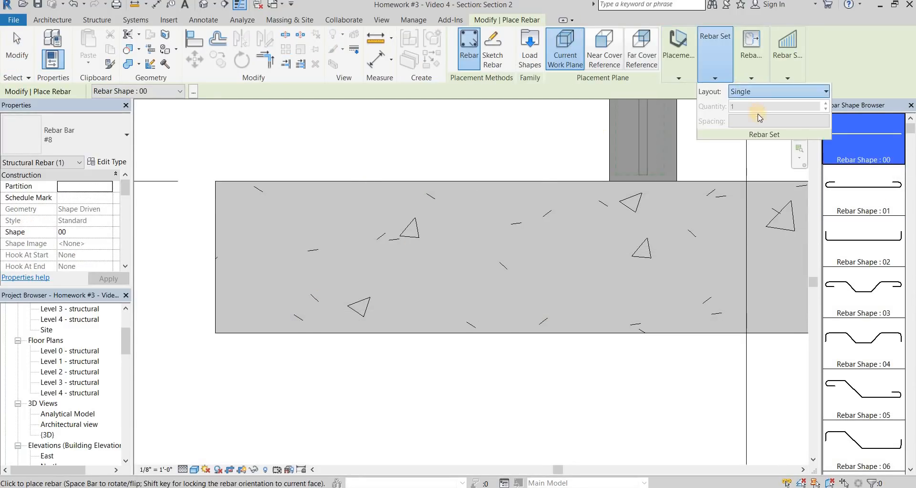
left_click(745, 128)
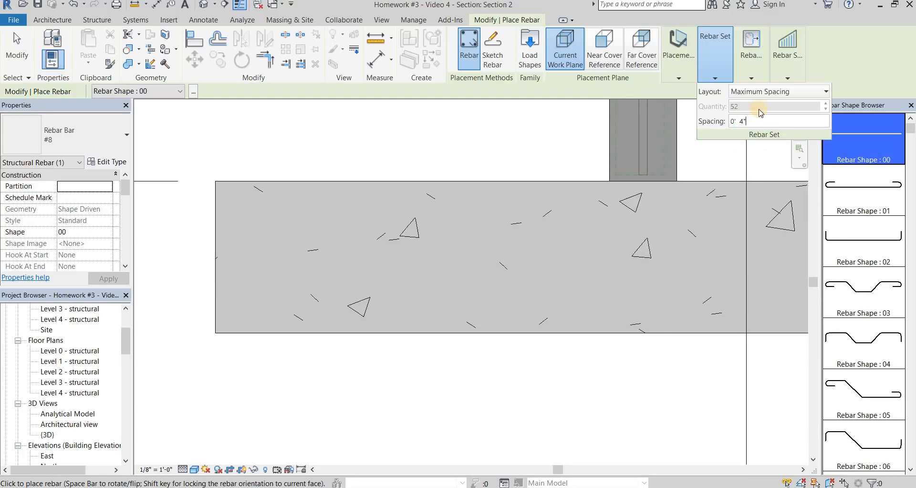
left_click_drag(759, 110, 706, 129)
type("1")
middle_click_drag(351, 301, 375, 310)
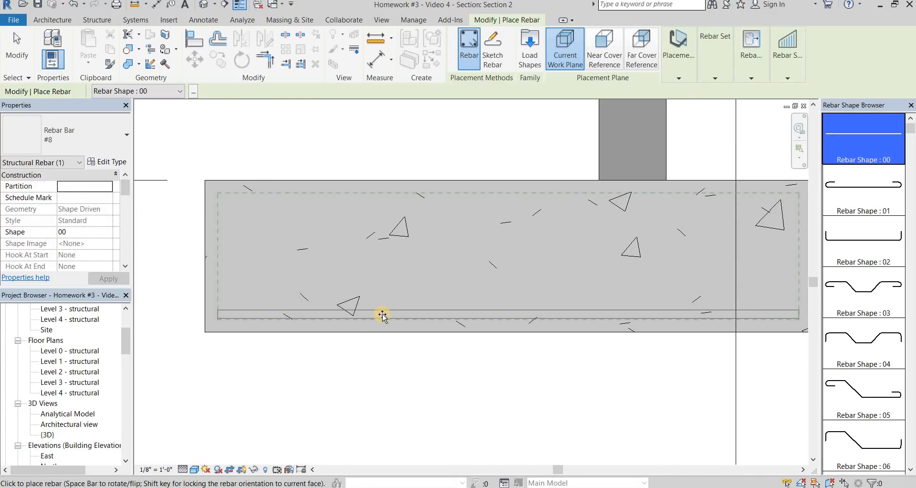
left_click(338, 312)
key("Escape")
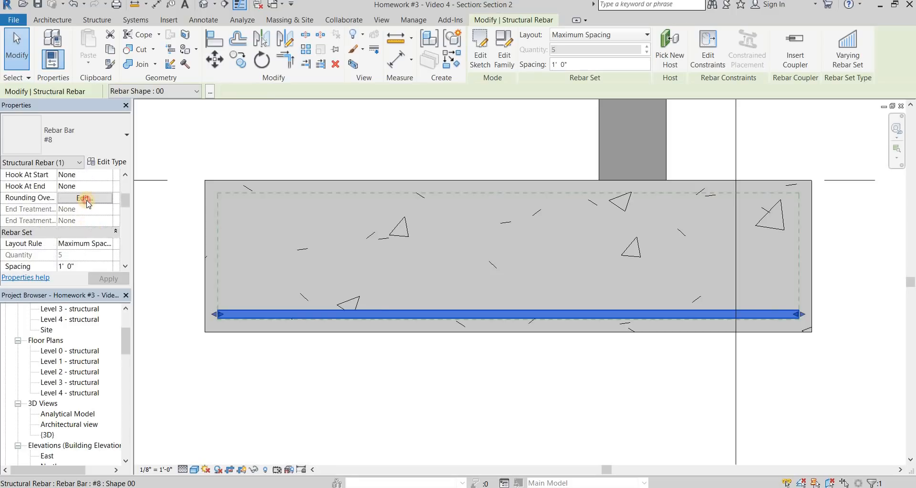
key("Escape")
Step: Make the straight footing bars view unobscured and as solid in the {3D} view, and check them there
scroll(97, 211, "down", 3)
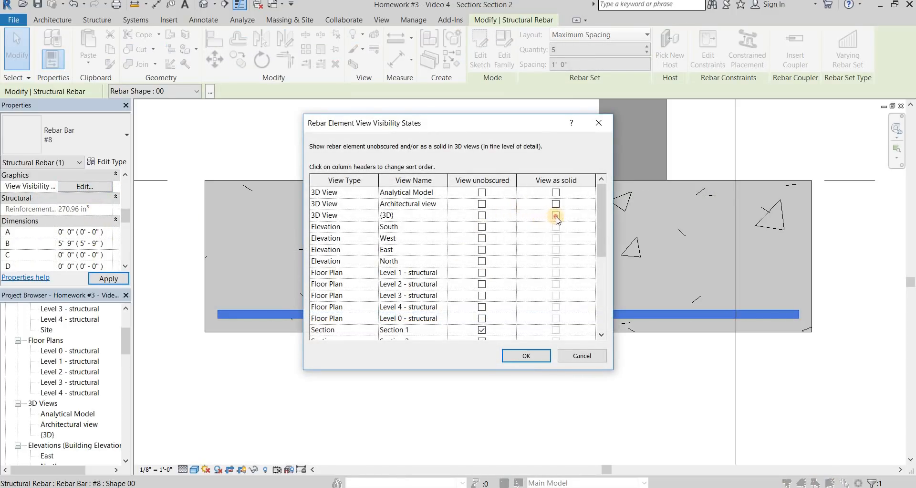
left_click(555, 215)
left_click(483, 215)
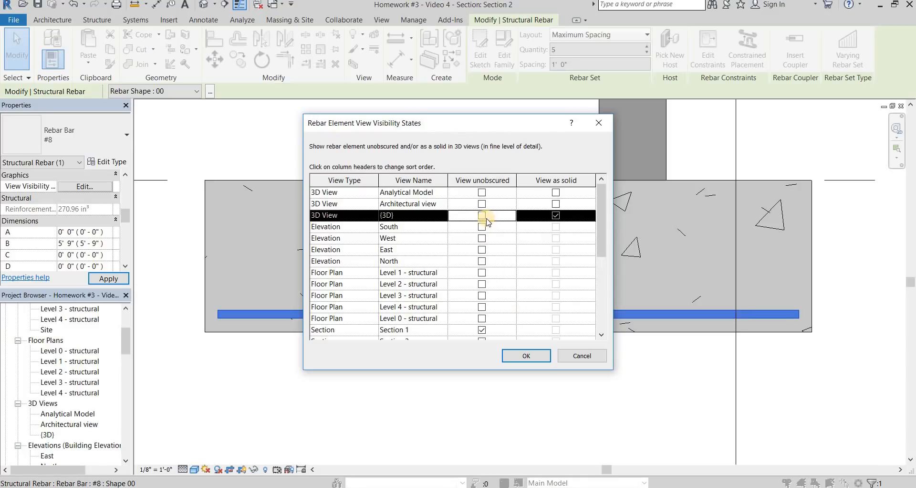
left_click(537, 357)
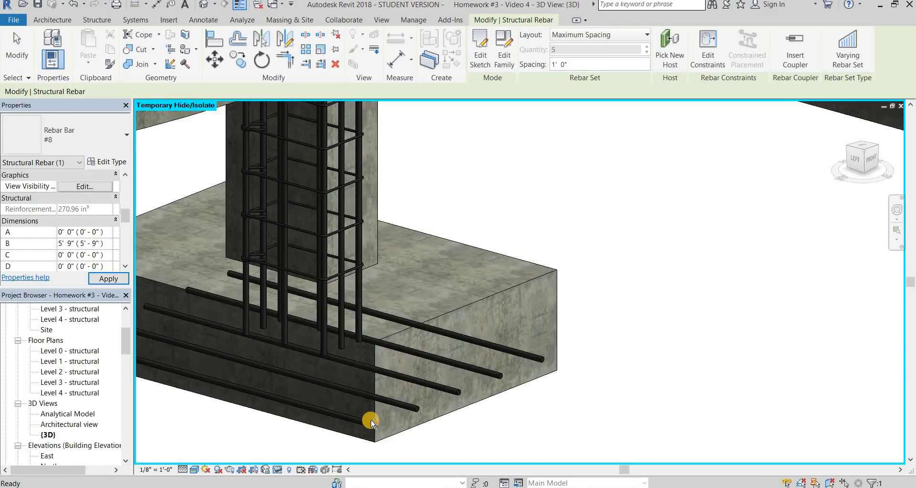
key("Escape")
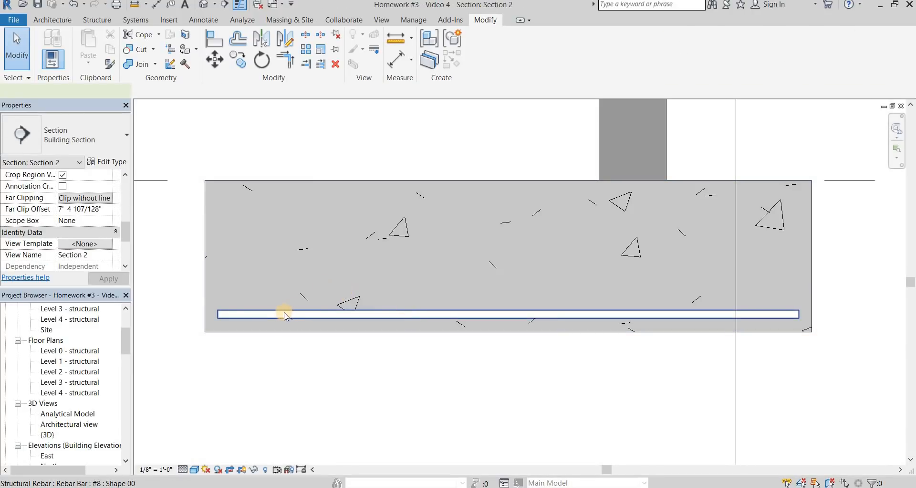
Step: In Section 2, edit the straight bars' sketch, drawing an upward leg about 10" long at each end, and finish the sketch
double_click(285, 316)
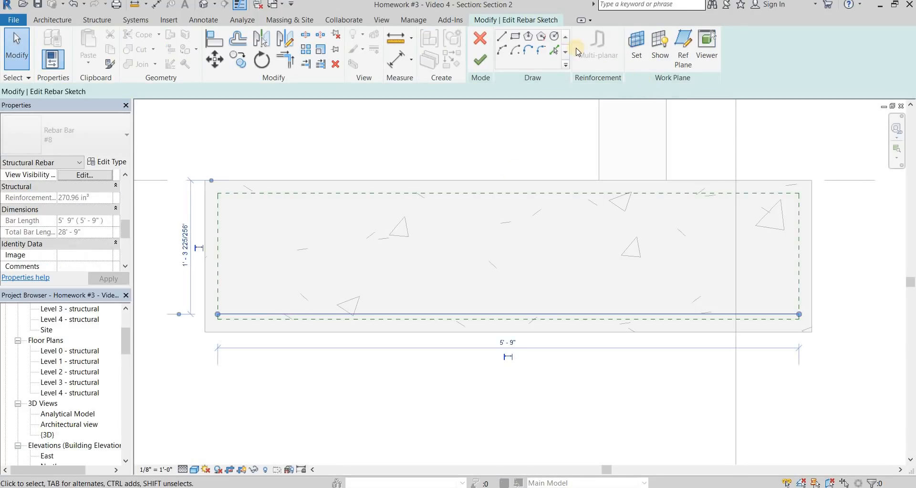
left_click(218, 313)
left_click(218, 228)
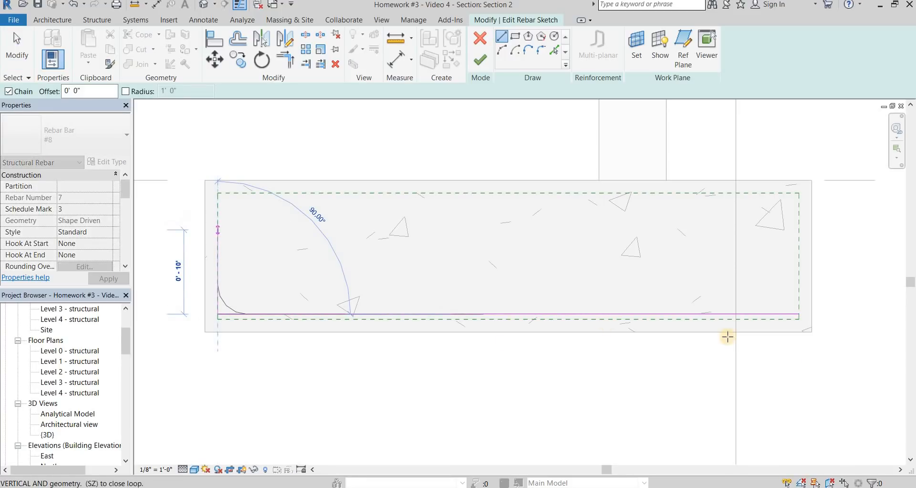
left_click(799, 313)
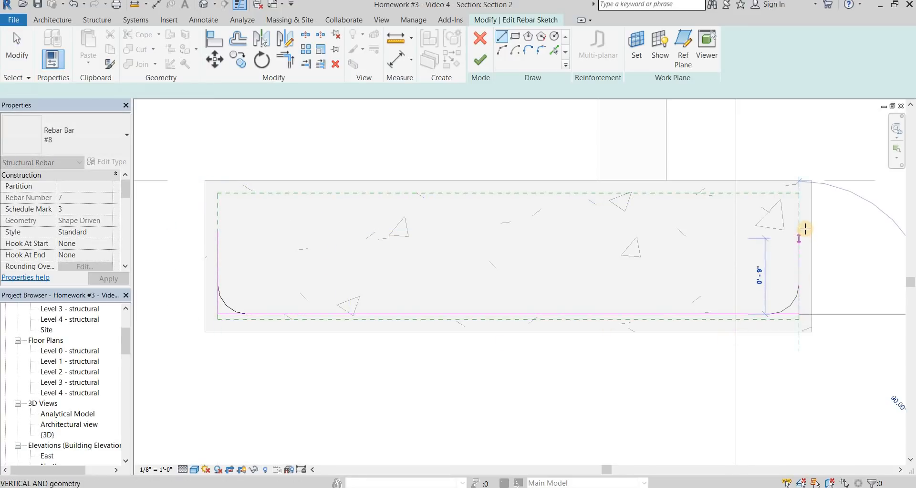
left_click(807, 230)
key("Escape")
key("Escape")
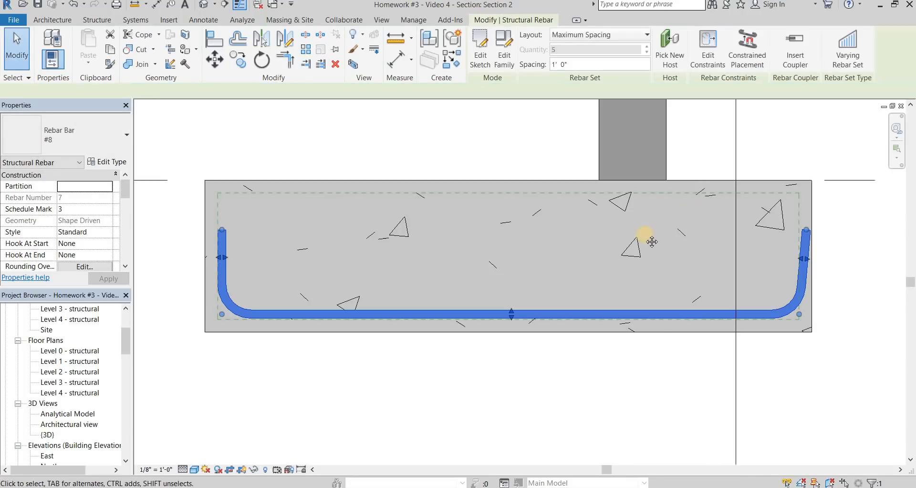
Step: Try to shift the slanted right leg of the footing bars inward, and undo the move
middle_click_drag(760, 257, 715, 283)
left_click_drag(762, 282, 758, 285)
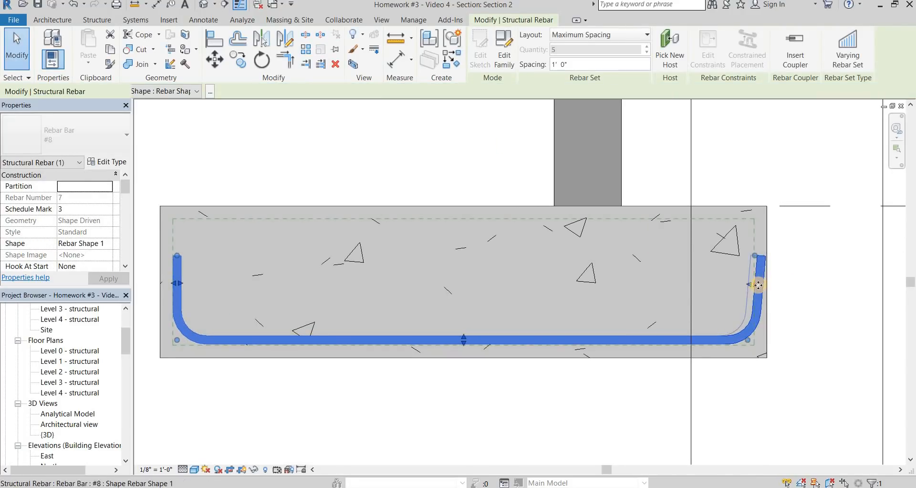
key("ctrl+z")
Step: Replace the slanted right leg in the bars' sketch with a vertical 10" segment, and finish the sketch
double_click(754, 290)
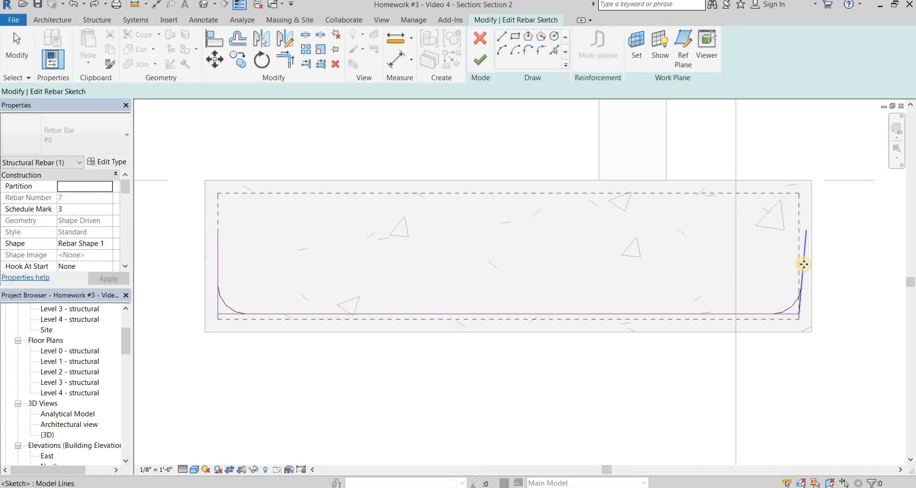
left_click(805, 265)
key("Delete")
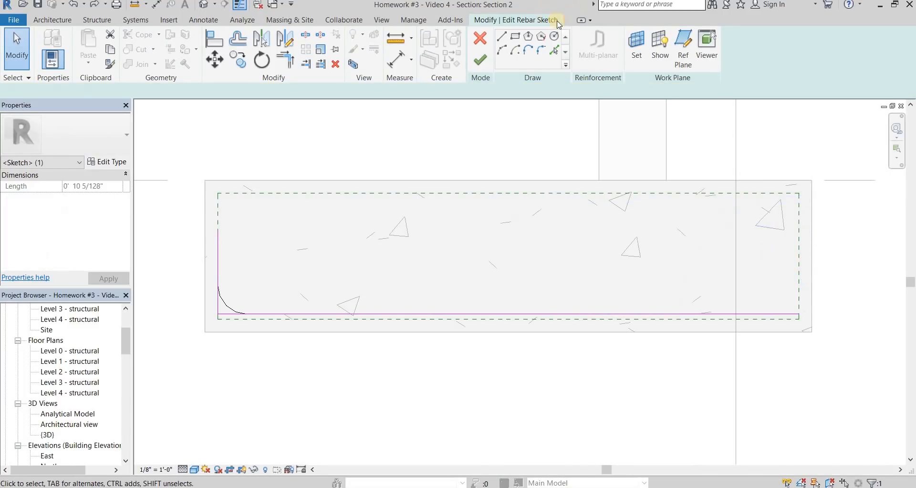
left_click(799, 313)
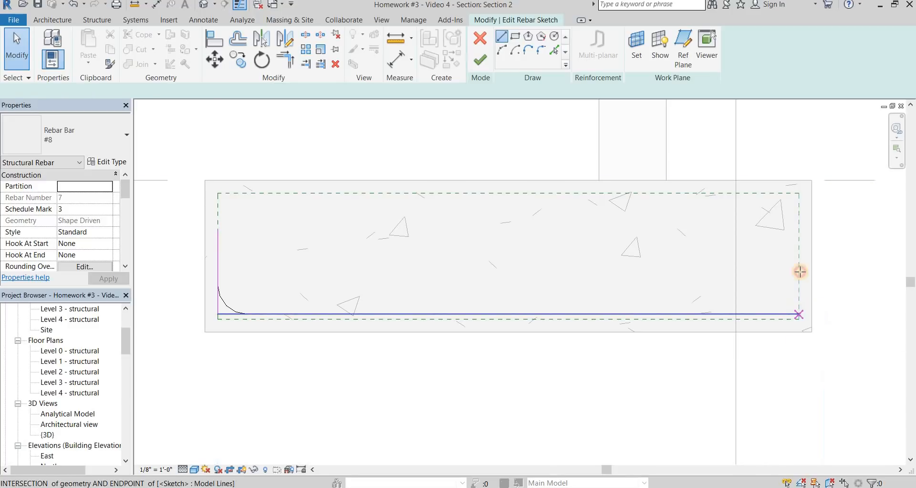
left_click(799, 231)
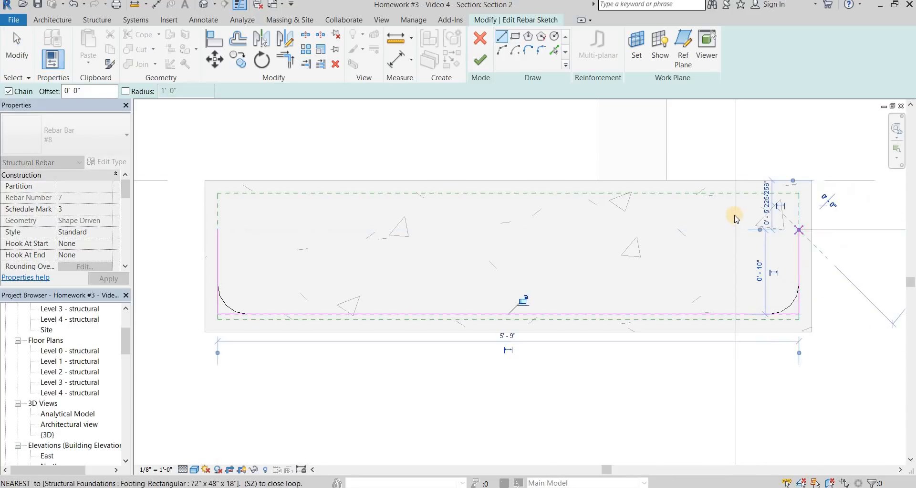
key("Escape")
key("Escape")
left_click(480, 59)
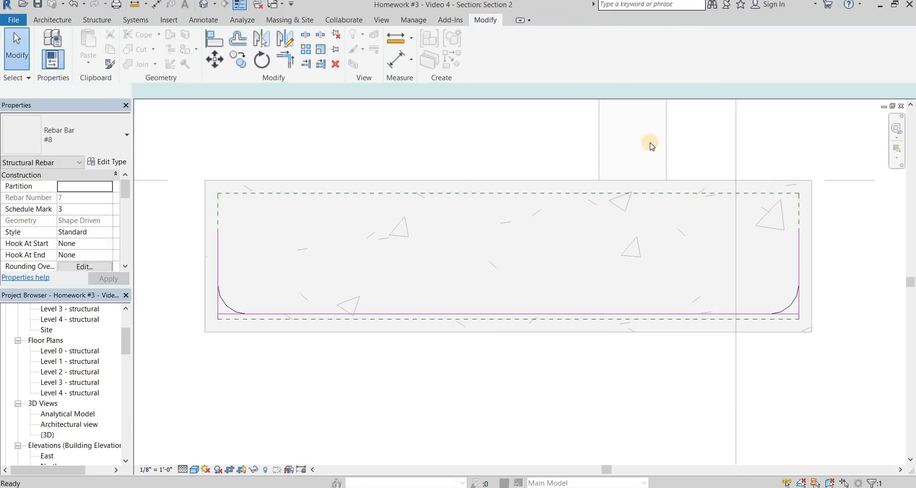
Step: Inspect the footing bars' upturned ends in the {3D} view
middle_click_drag(543, 245, 460, 336, "shift")
key("ctrl+Tab")
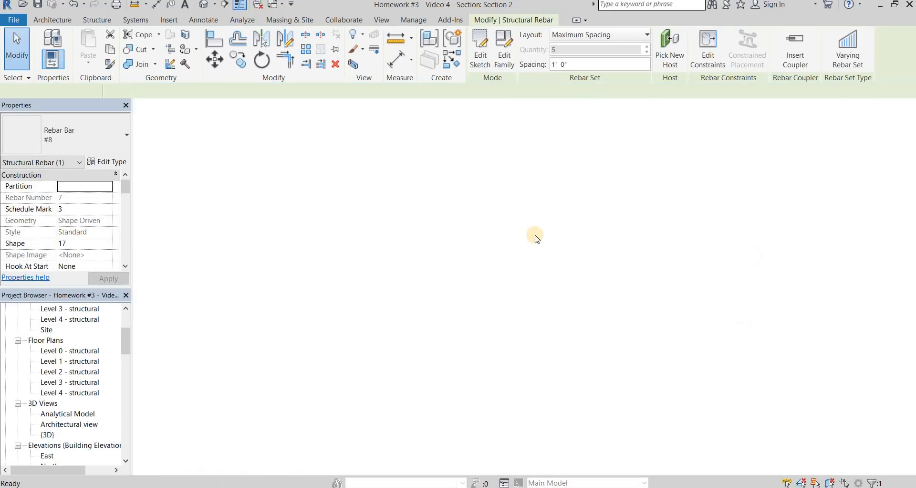
middle_click_drag(379, 342, 434, 277, "shift")
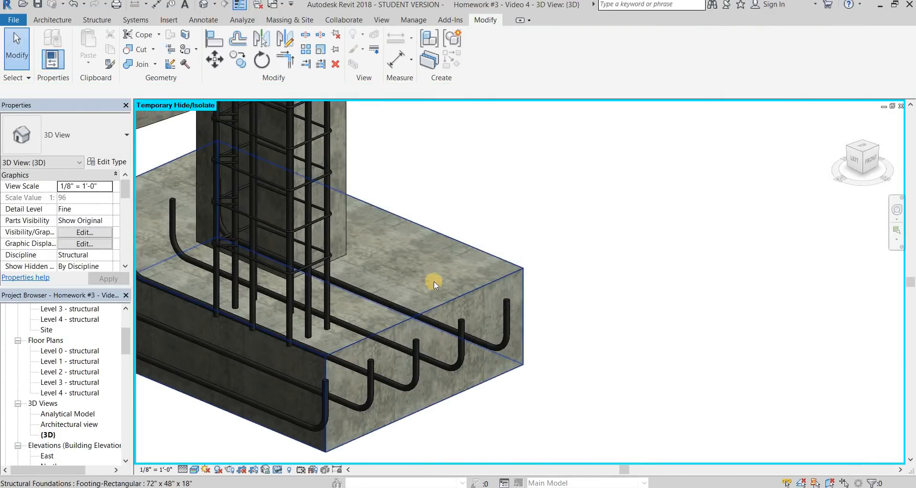
Step: Return to Section 2 and from there open the Level 0 - structural plan
key("ctrl+Tab")
scroll(76, 349, "up", 3)
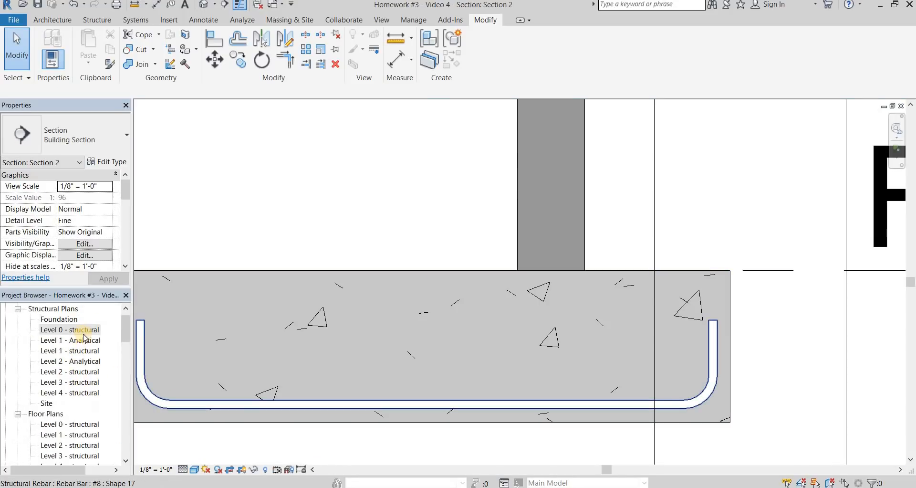
left_click(72, 340)
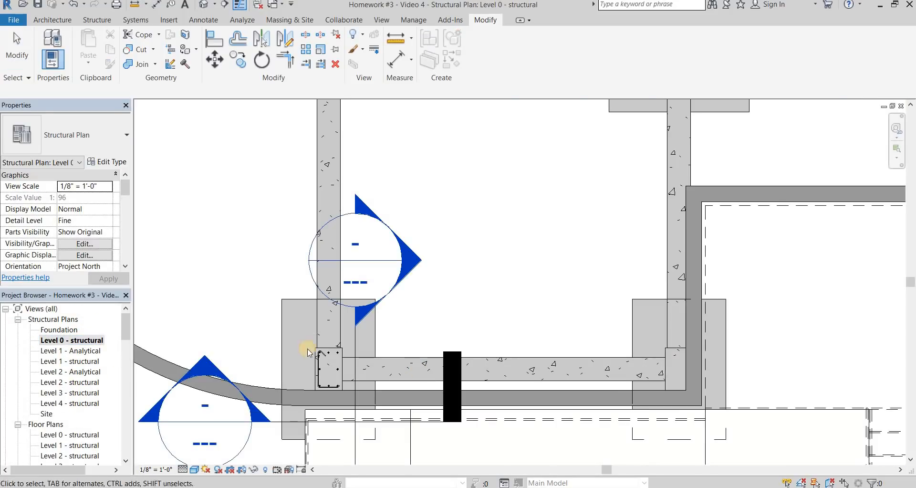
Step: Open Section 3 from its marker in the plan to work on the footing in its other direction
middle_click_drag(204, 416, 209, 352)
double_click(212, 353)
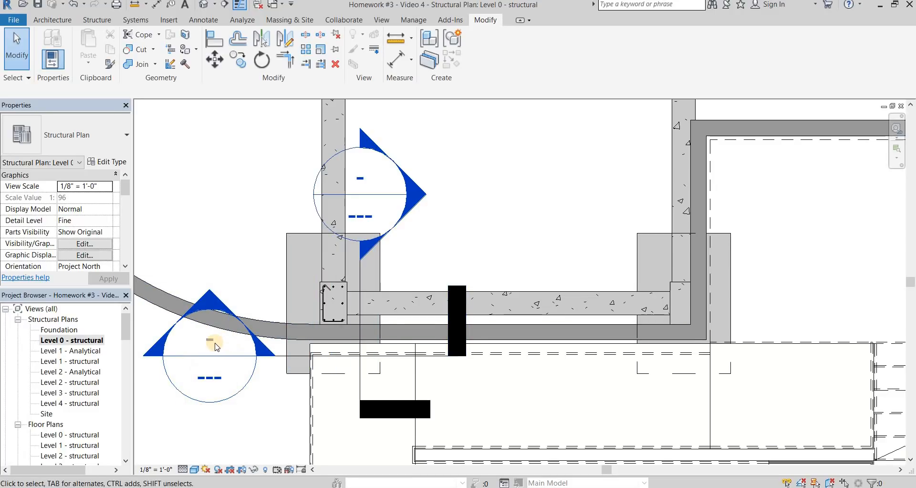
double_click(215, 345)
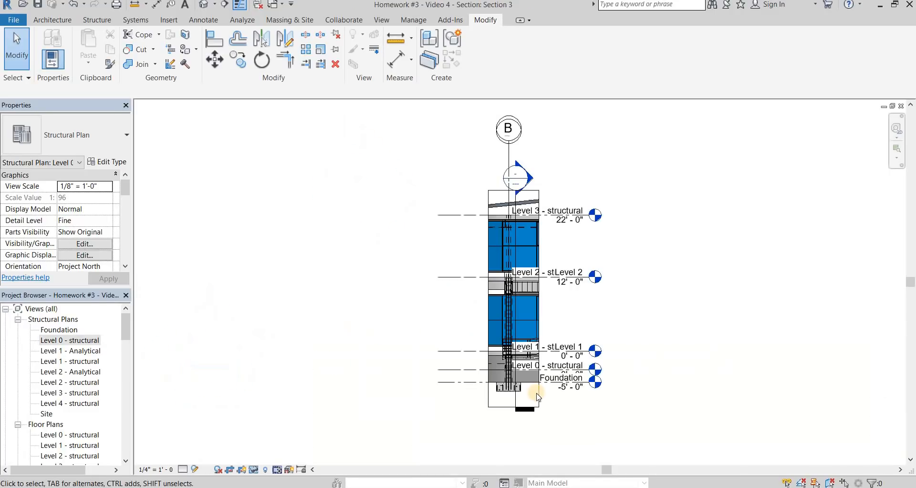
scroll(492, 398, "up", 3)
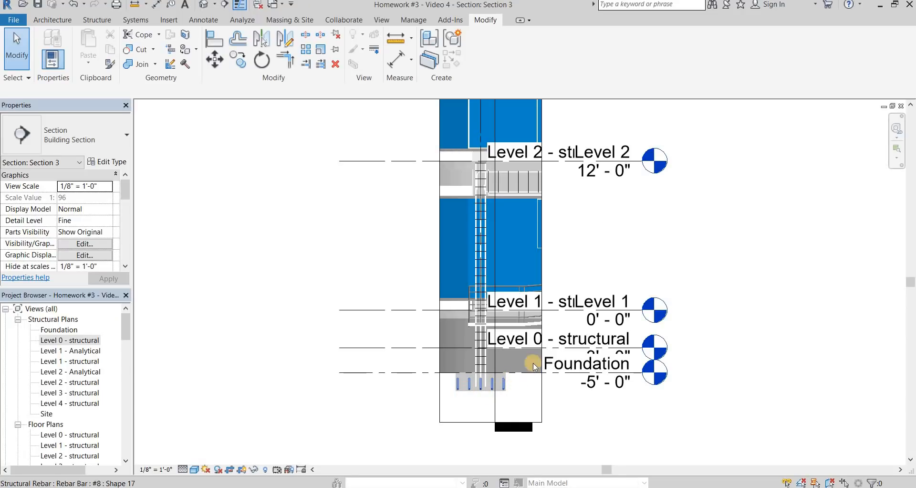
scroll(534, 366, "up", 2)
scroll(529, 382, "up", 5)
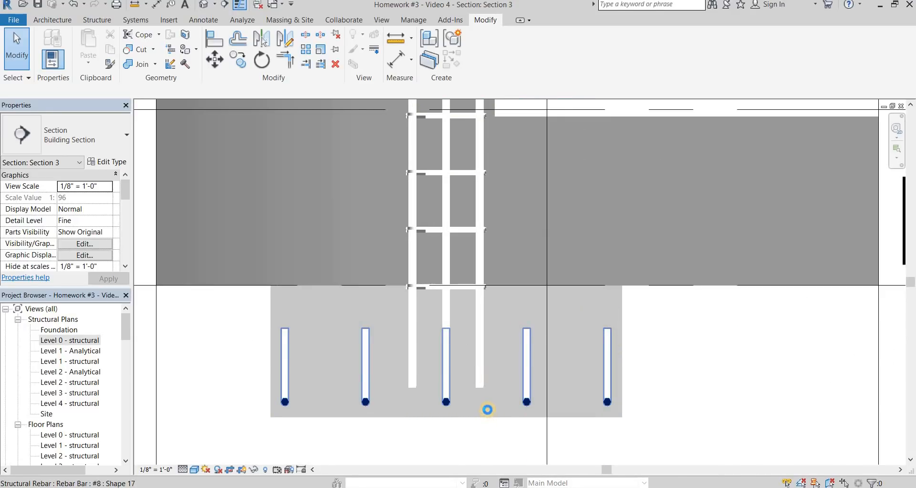
middle_click_drag(481, 419, 488, 399)
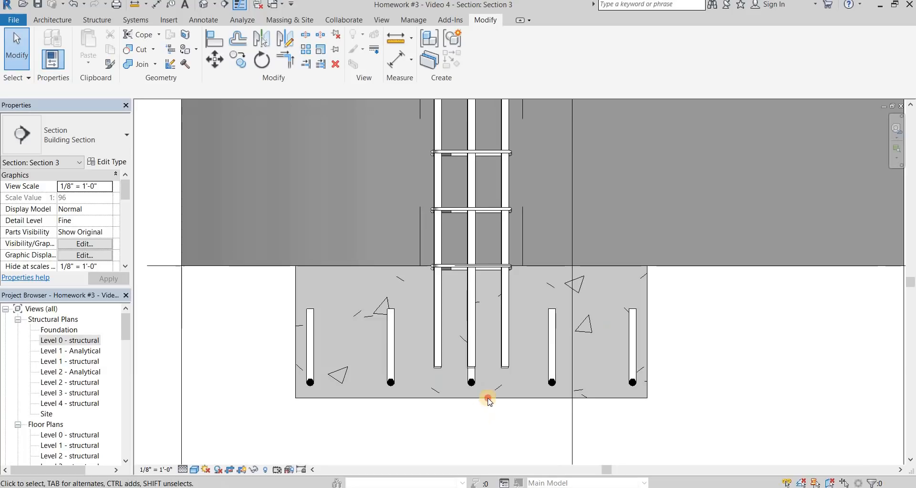
Step: Place a straight #8 bar of Rebar Shape 00 across the footing, resting just above the existing bottom bars
left_click(488, 399)
left_click(600, 45)
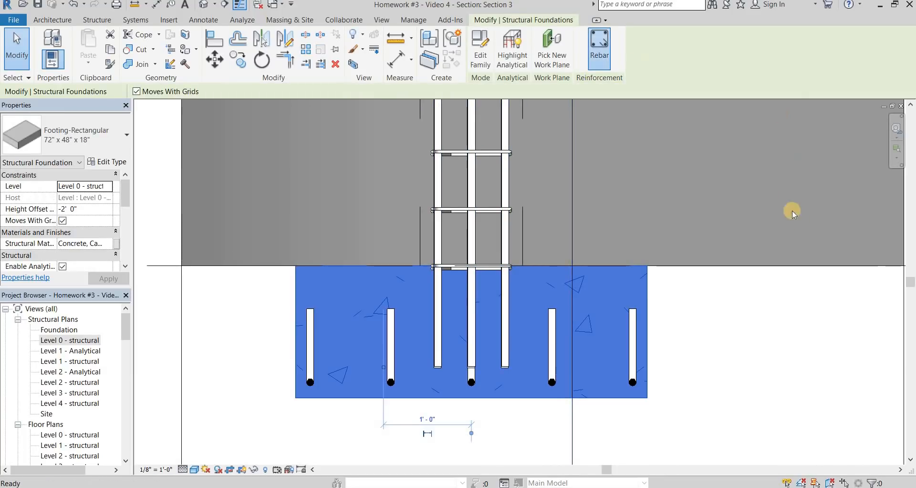
scroll(840, 212, "up", 10)
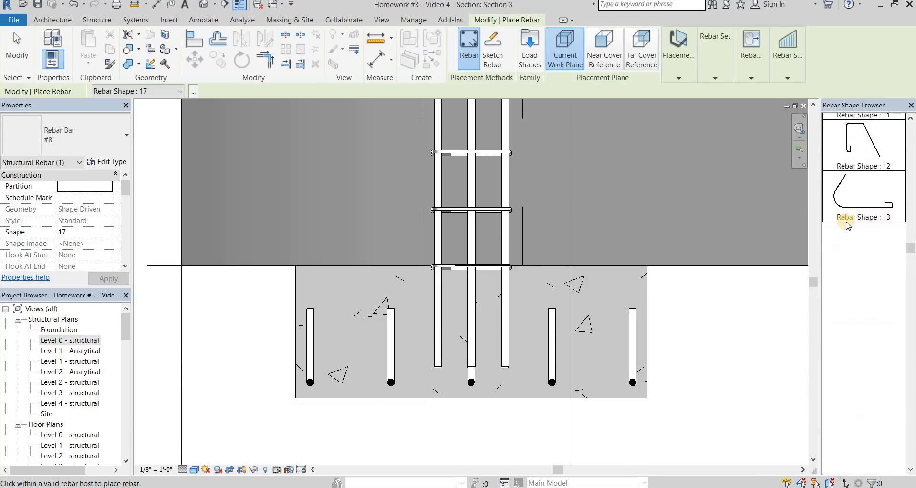
scroll(871, 167, "up", 3)
left_click(870, 153)
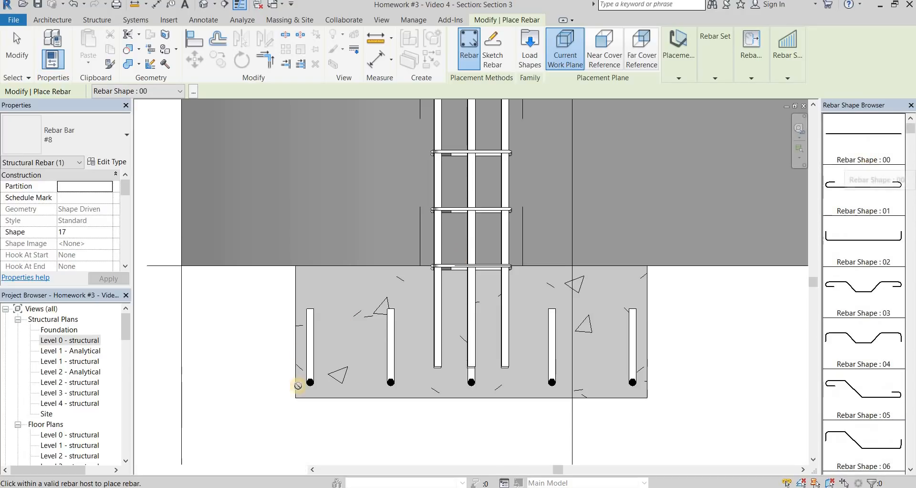
scroll(312, 373, "up", 2)
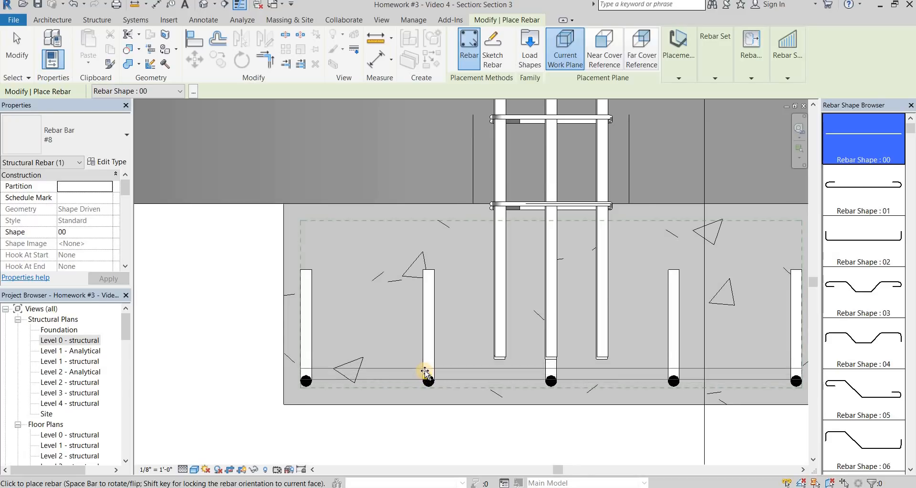
scroll(420, 370, "up", 1)
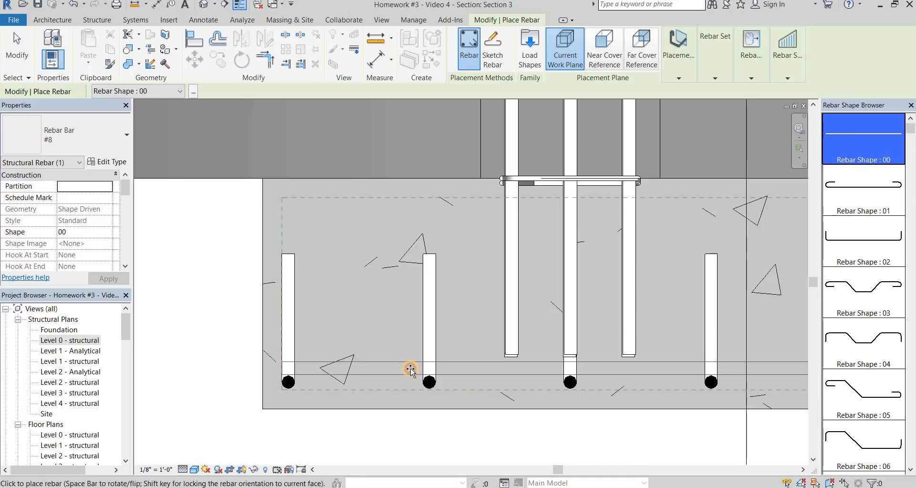
left_click(411, 369)
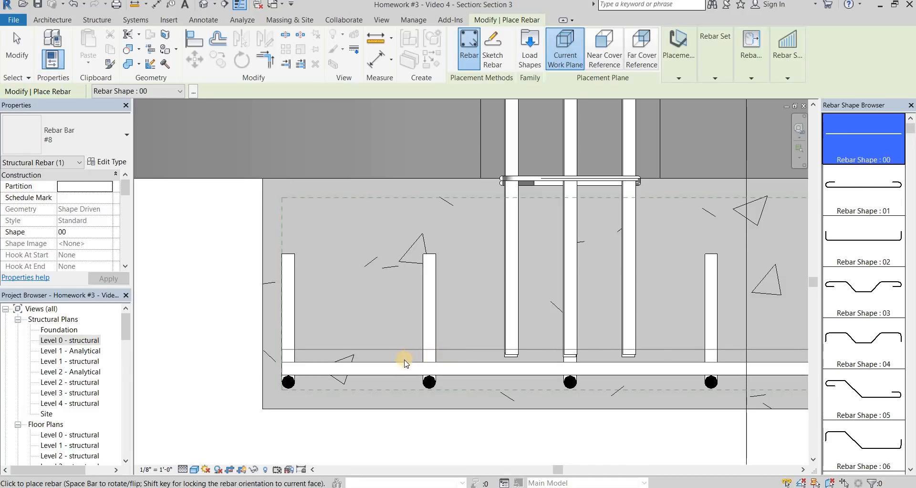
key("Escape")
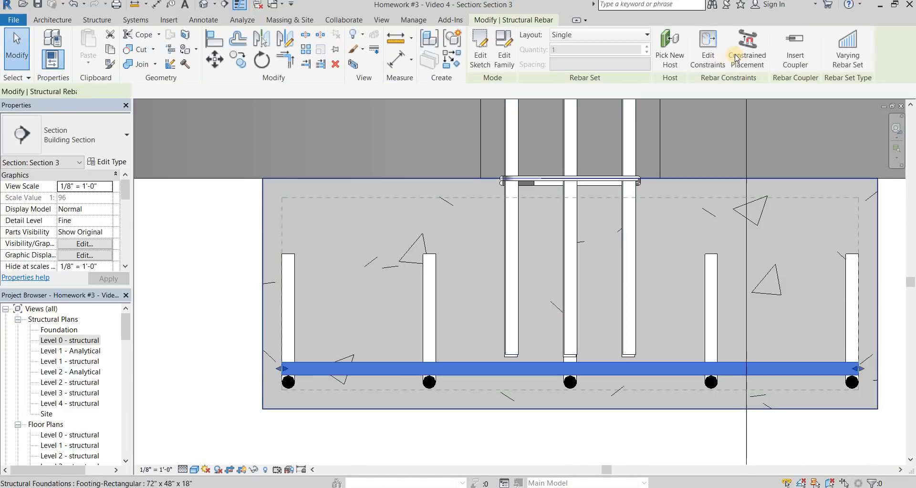
Step: Turn on constrained placement for the straight footing bar and distribute it with the Maximum Spacing layout at 1' 0"
left_click(738, 59)
left_click(620, 38)
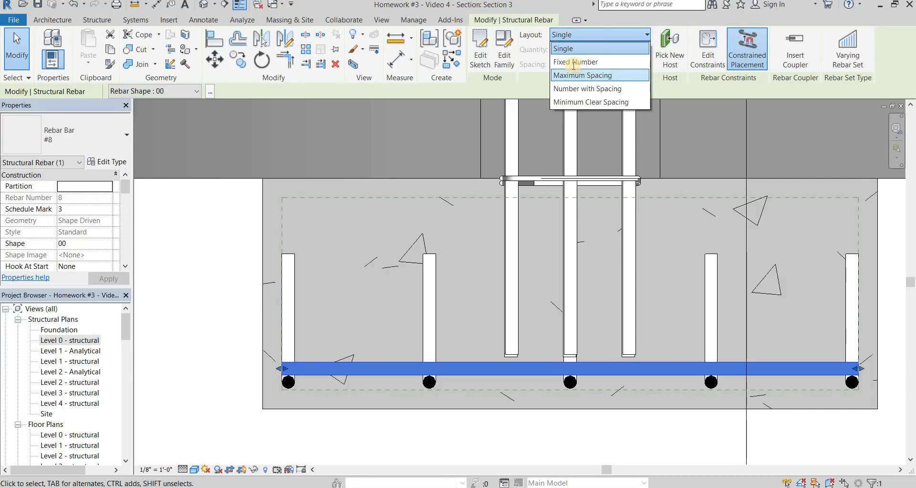
left_click(542, 63)
key("Return")
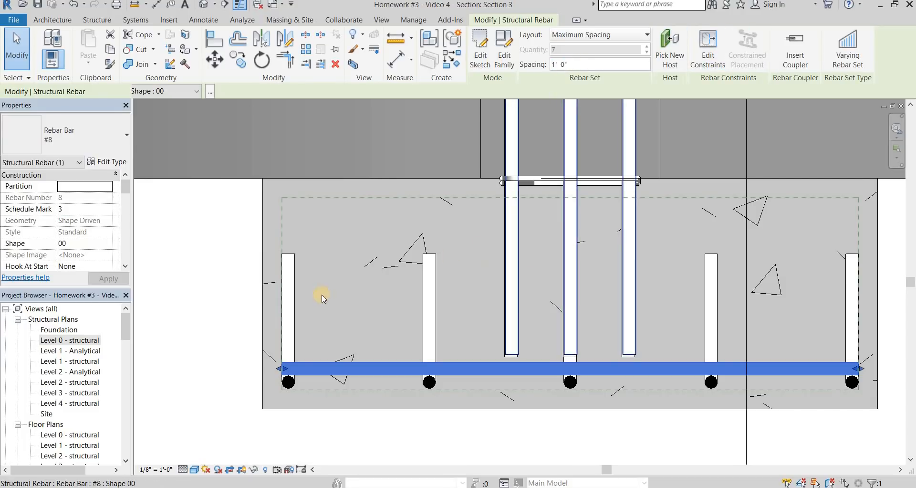
Step: In the straight bars' sketch, add a vertical leg about 9" long at the left end, aligned with the outermost existing bar's centerline
middle_click_drag(285, 330, 270, 285)
left_click(311, 315)
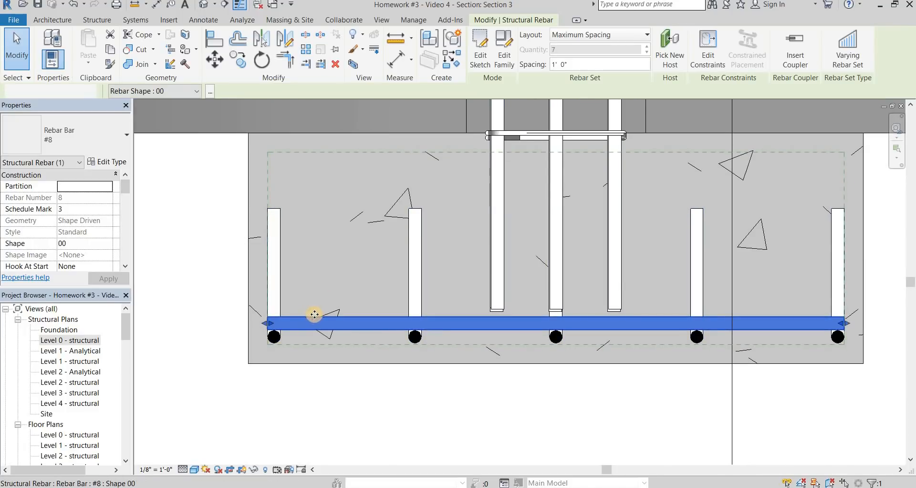
double_click(314, 314)
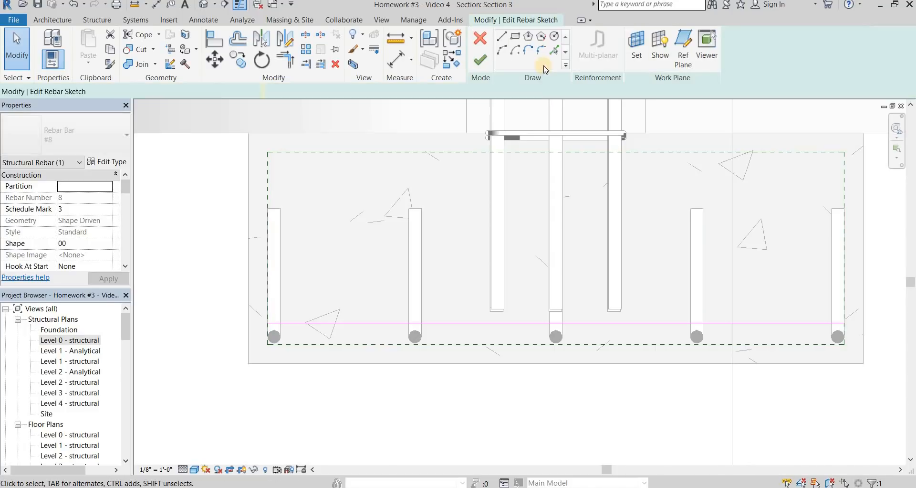
left_click(268, 323)
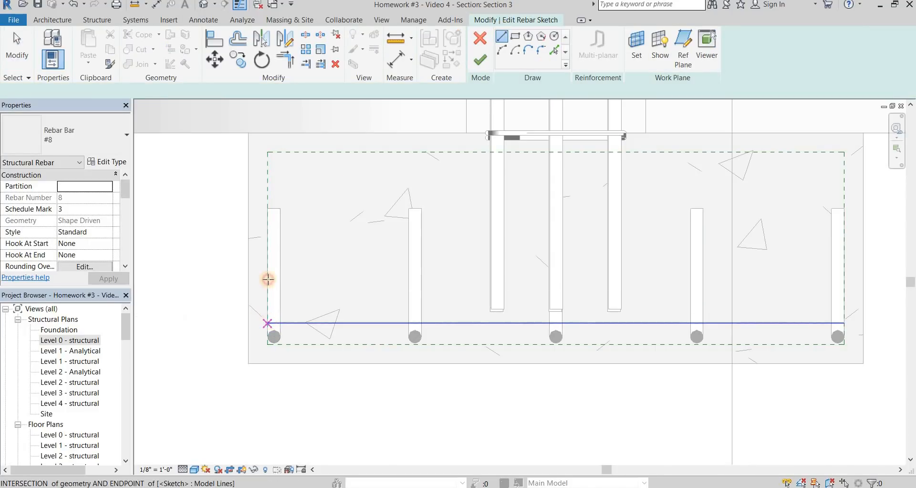
left_click(271, 209)
key("Escape")
key("Escape")
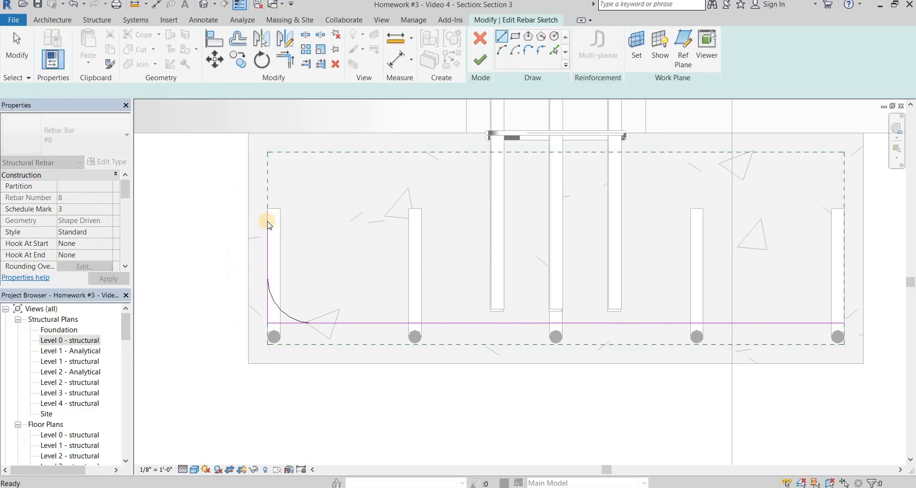
scroll(269, 223, "up", 2)
left_click(268, 223)
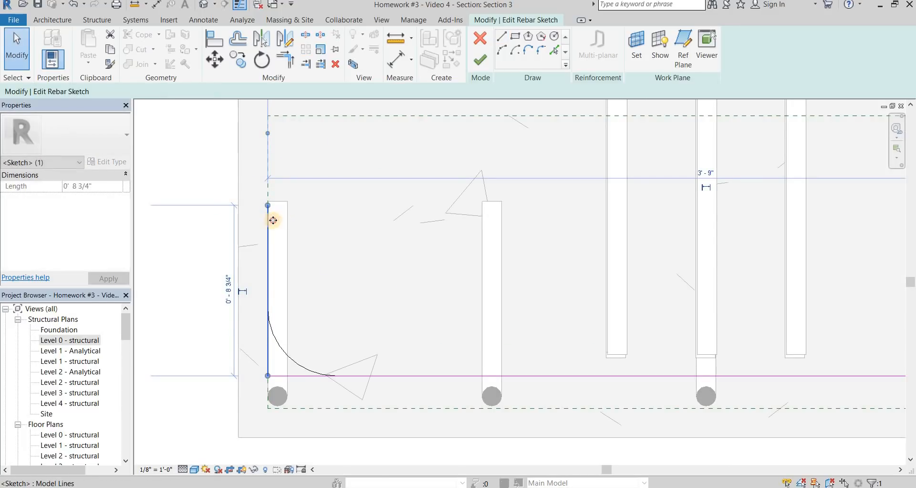
mouse_move(269, 225)
left_mouse_down()
mouse_move(280, 225)
mouse_move(278, 203)
left_mouse_up()
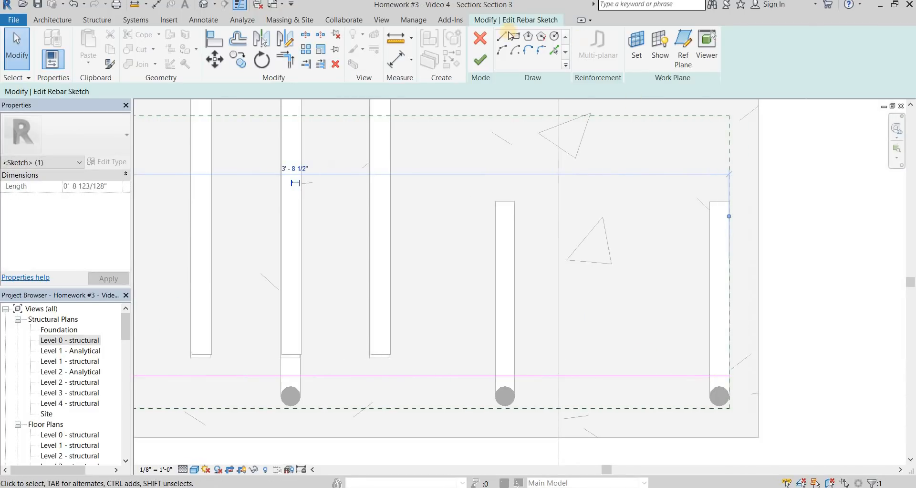
Step: Draw a matching vertical leg at the sketch's right end, from the outer bar's top center to the horizontal line, and finish the sketch
key("l")
key("i")
left_click(719, 201)
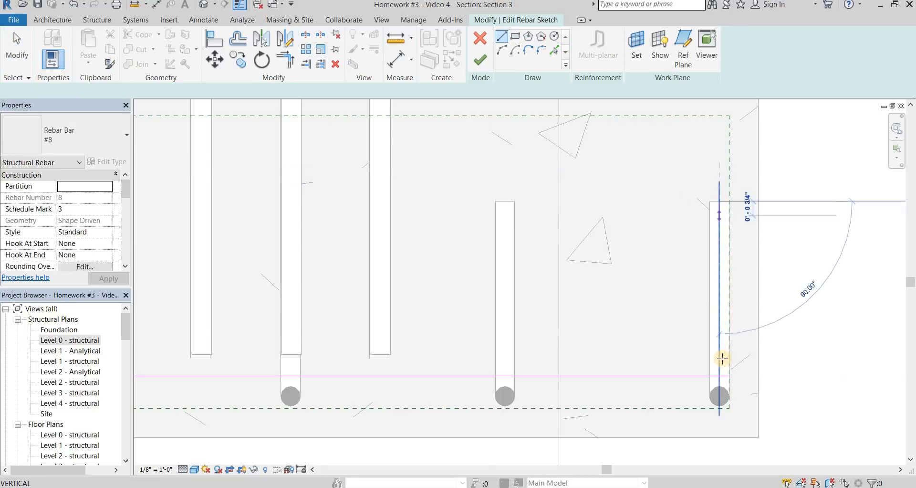
left_click(720, 374)
key("Escape")
key("Escape")
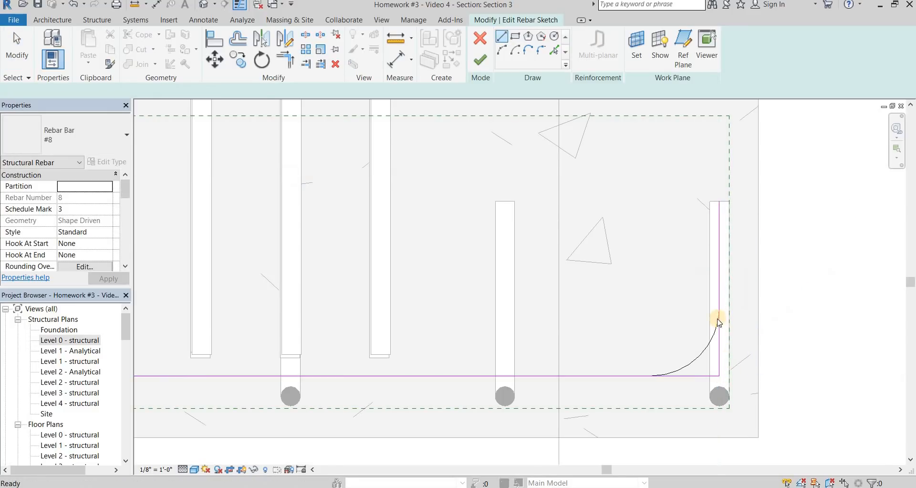
scroll(519, 108, "down", 4)
left_click(480, 60)
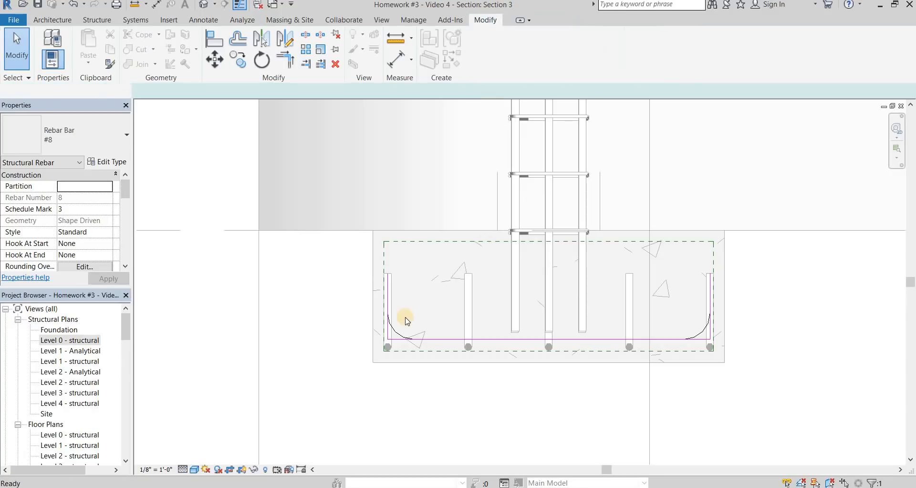
Step: Set the new footing bars to show unobscured and as solid in the {3D} view
scroll(90, 215, "down", 5)
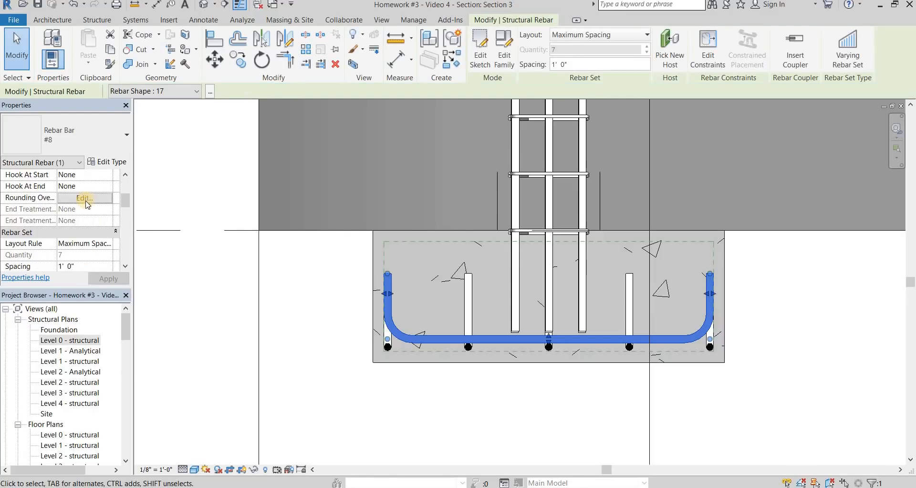
scroll(90, 205, "down", 2)
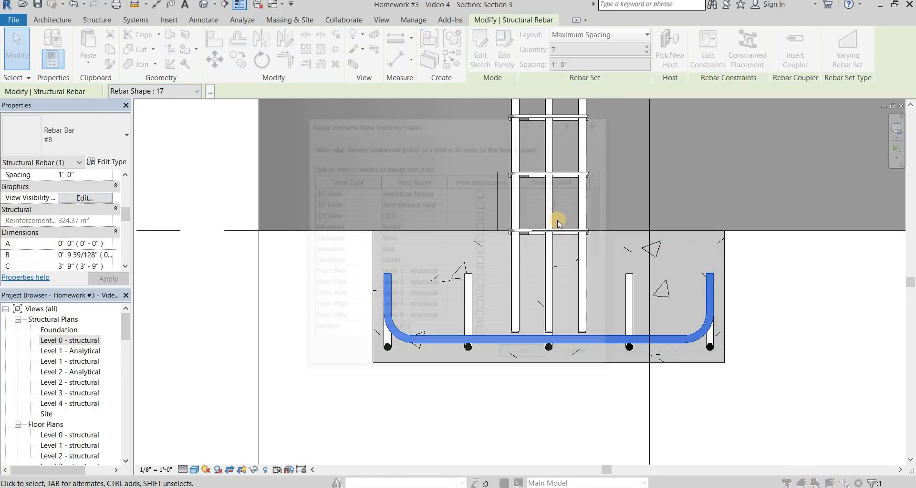
left_click(482, 216)
left_click(482, 215)
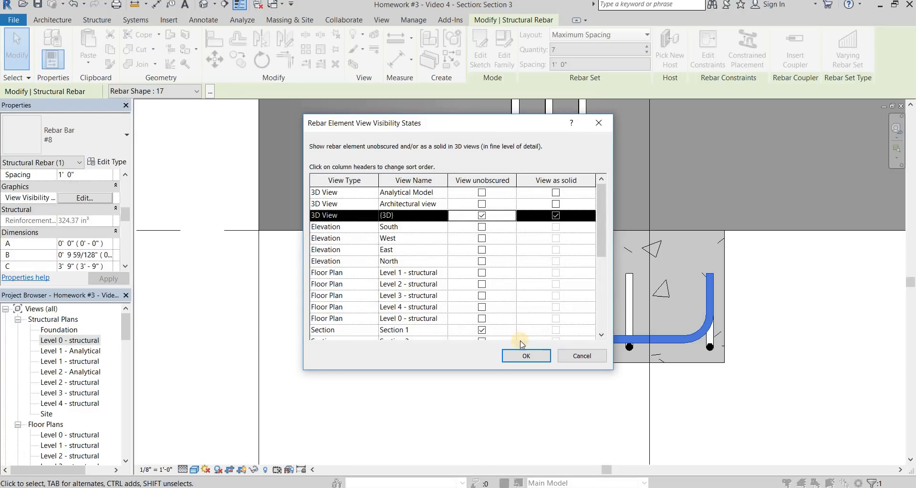
left_click(528, 356)
Step: Inspect how the two crossing sets of footing bars meet in the {3D} view
key("ctrl+Tab")
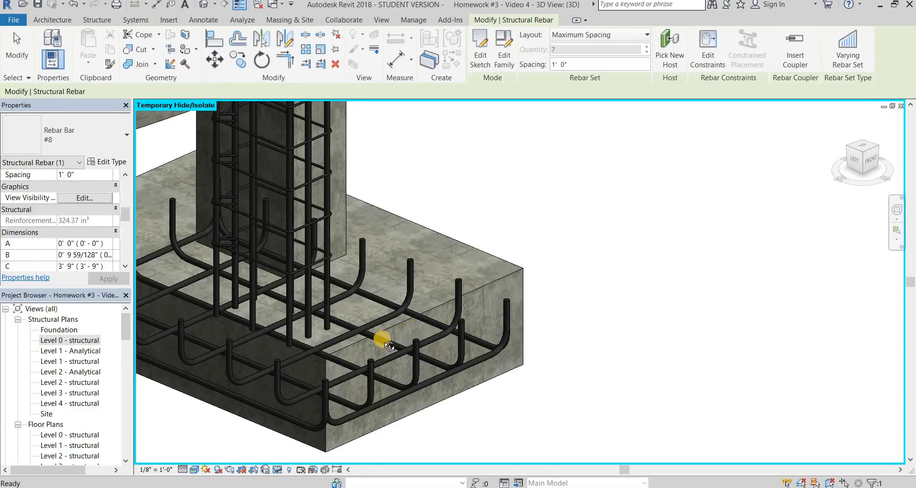
middle_click_drag(389, 346, 373, 321, "shift")
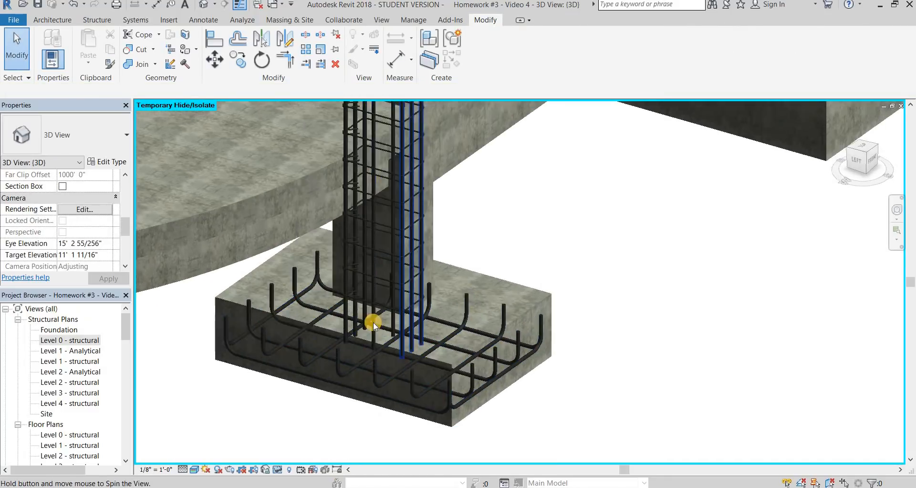
scroll(290, 357, "up", 5)
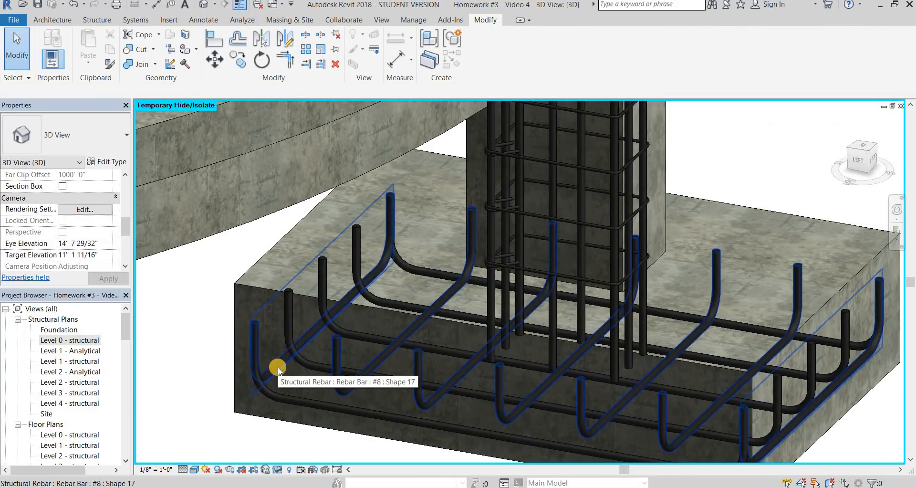
Step: In Section 3, shift both upturned ends of the new footing bars slightly inward, clear of the outermost crossing bars
key("ctrl+Tab")
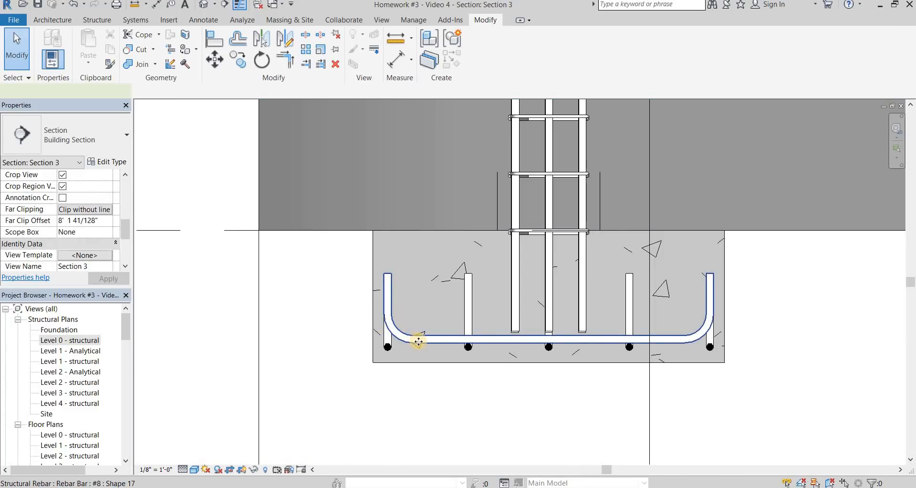
left_click(419, 342)
scroll(392, 322, "up", 1)
left_click_drag(388, 289, 397, 289)
middle_click_drag(694, 296, 565, 295)
scroll(635, 288, "up", 2)
left_click_drag(649, 289, 631, 288)
left_click(692, 308)
Step: Select the adjusted footing bars in the {3D} view and open Section 2 through the Level 0 - structural plan
key("ctrl+Tab")
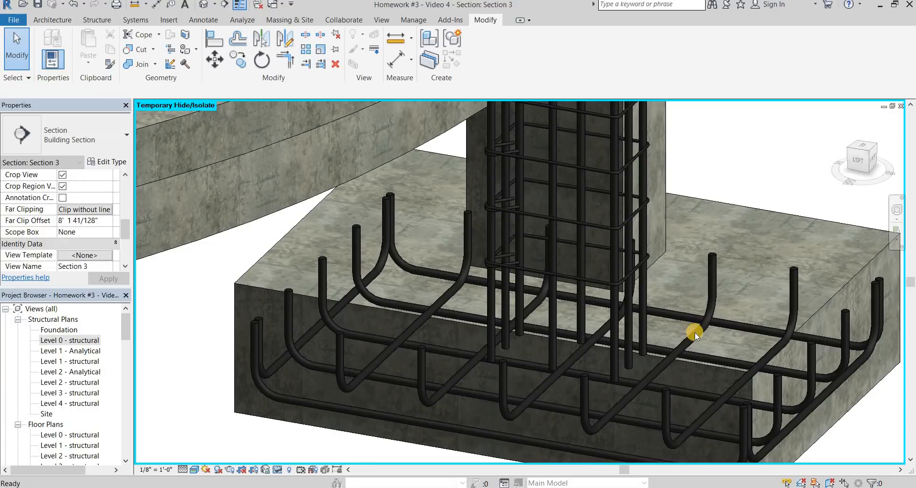
scroll(612, 392, "up", 4)
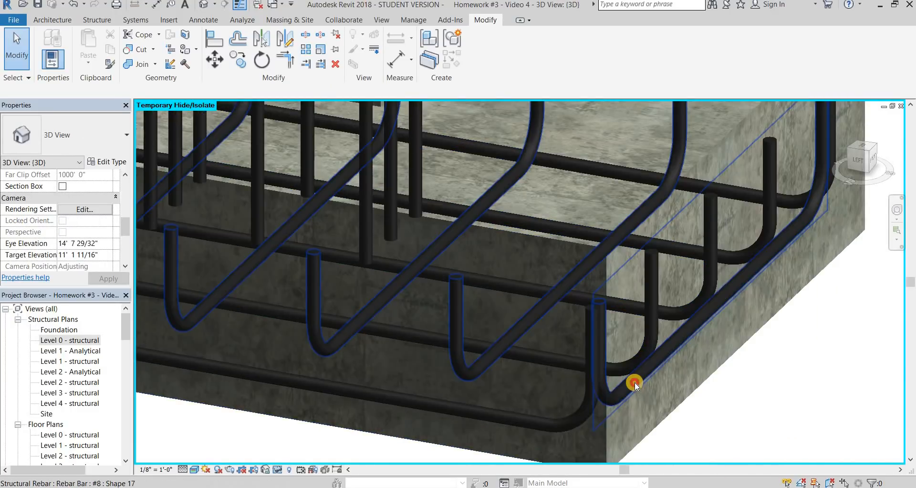
left_click(644, 368)
scroll(644, 368, "down", 5)
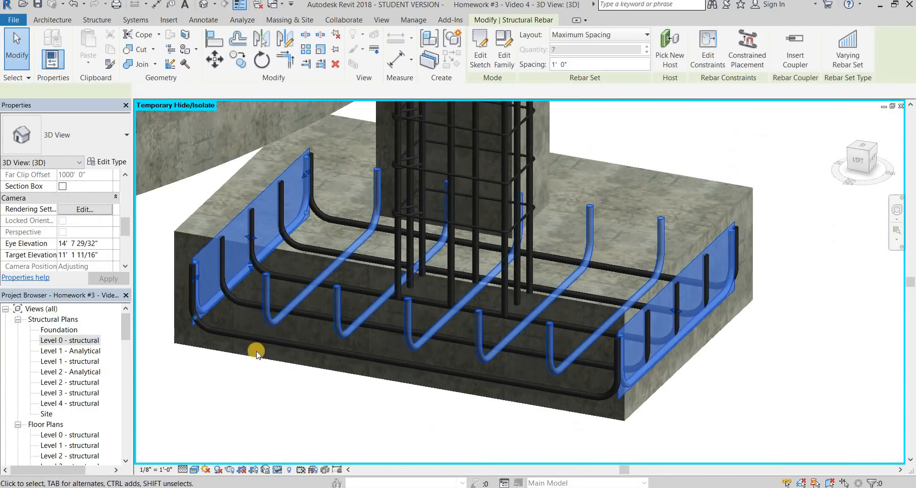
double_click(92, 342)
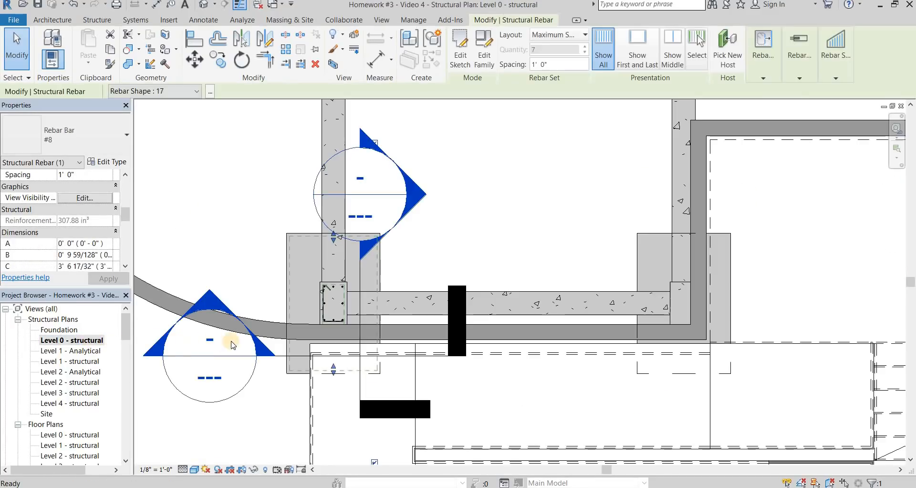
double_click(382, 195)
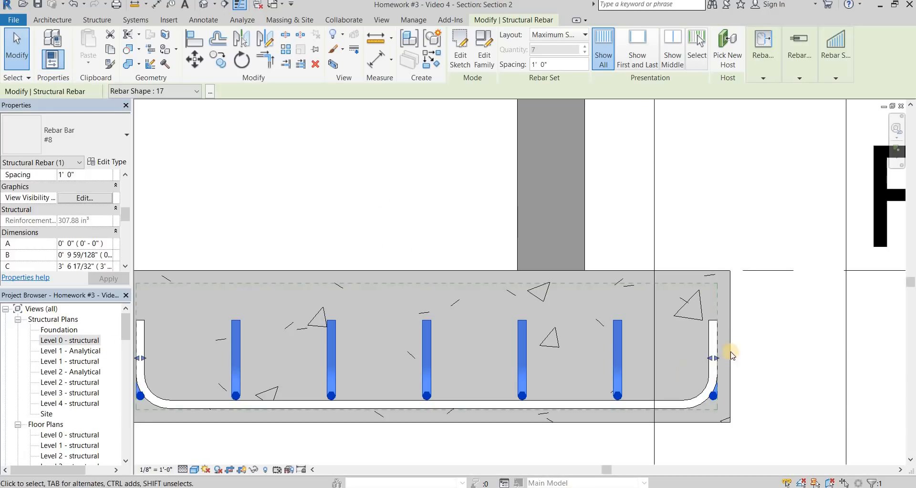
Step: In Section 2, shift both ends of the crossing footing bar set inward, clear of the other set's upturned ends
left_click_drag(700, 359, 701, 358)
middle_click_drag(153, 361, 311, 361)
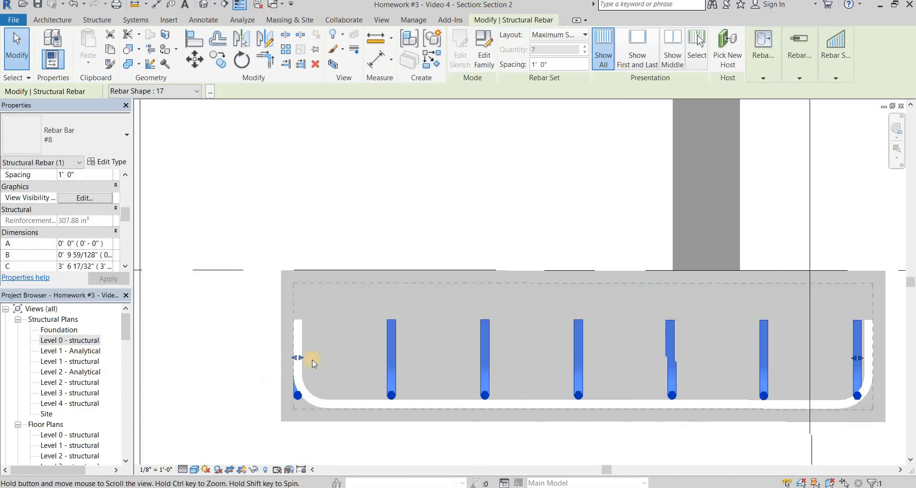
left_click_drag(327, 357, 328, 357)
left_click_drag(854, 357, 843, 358)
left_click(782, 247)
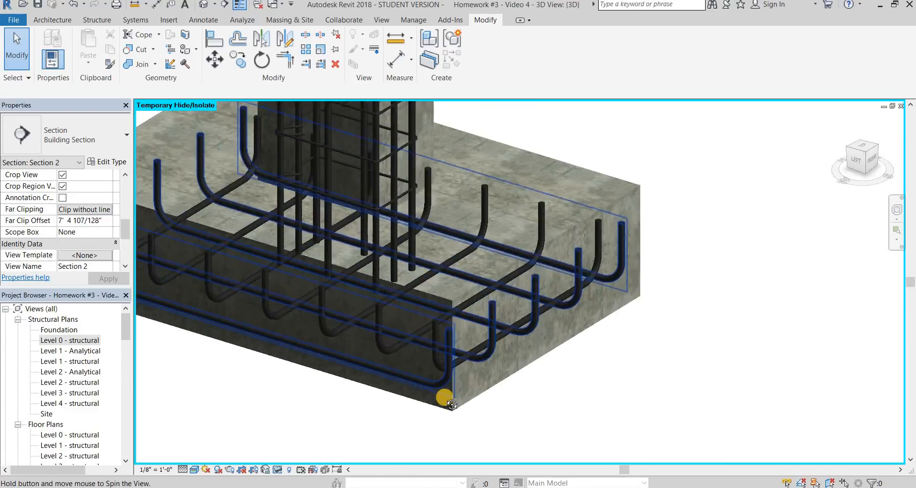
Step: Inspect the fit of the two adjusted, crossing footing bar sets from several angles in the {3D} view
middle_click_drag(442, 393, 388, 349, "shift")
scroll(362, 369, "up", 6)
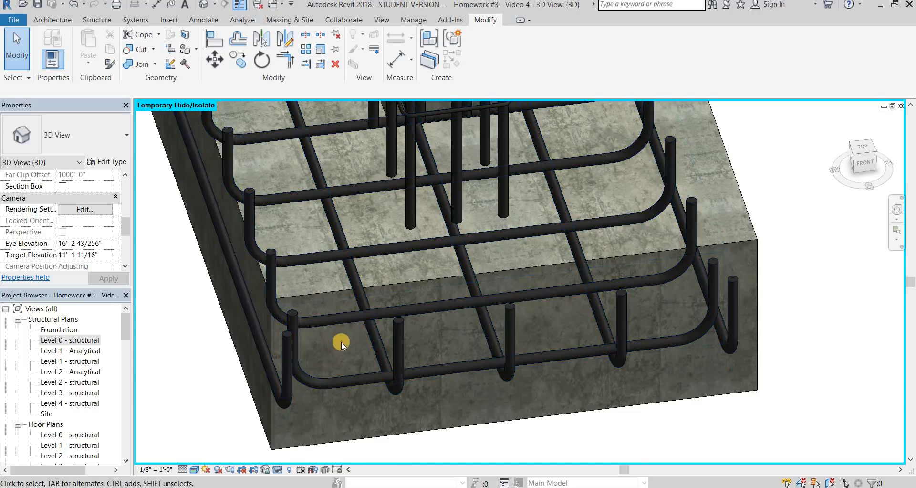
scroll(386, 332, "down", 2)
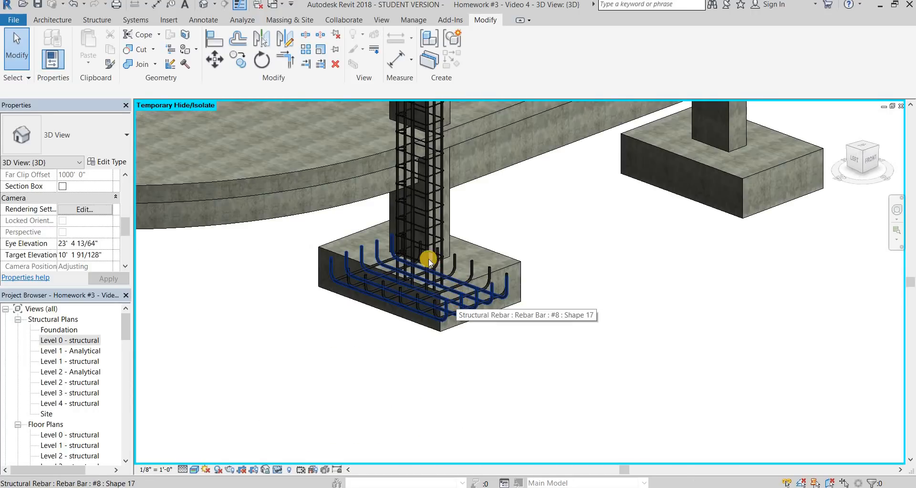
scroll(348, 328, "up", 4)
scroll(382, 292, "down", 3)
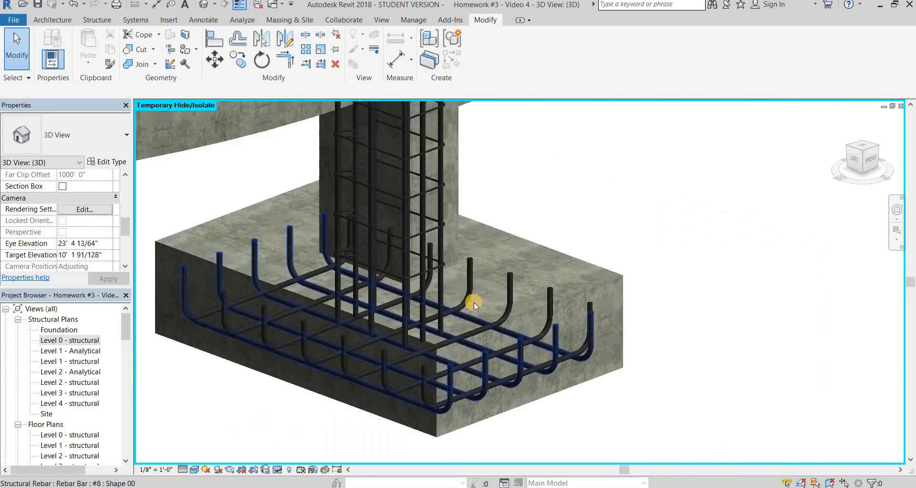
left_click(333, 321)
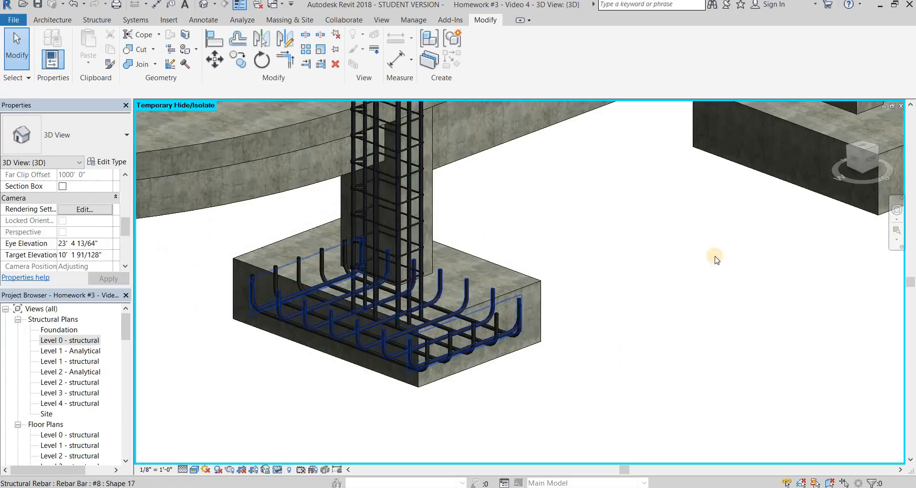
Step: In the Level 1 - structural plan, move the Section 2 line to the column's other side and open Section 2
left_click(68, 395)
scroll(72, 394, "down", 3)
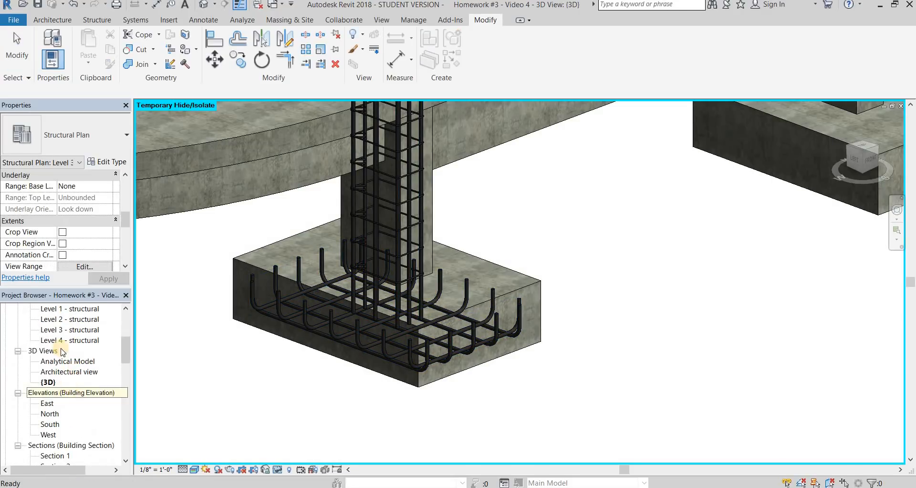
scroll(61, 352, "up", 5)
double_click(71, 329)
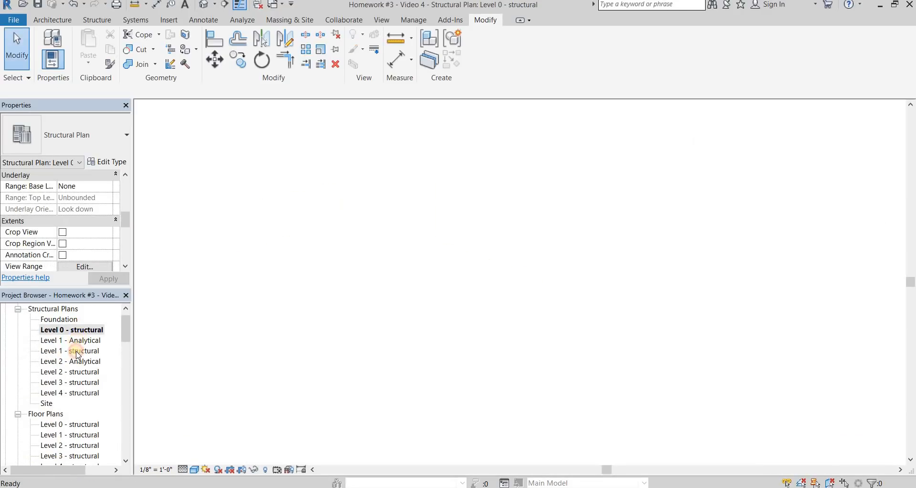
double_click(77, 352)
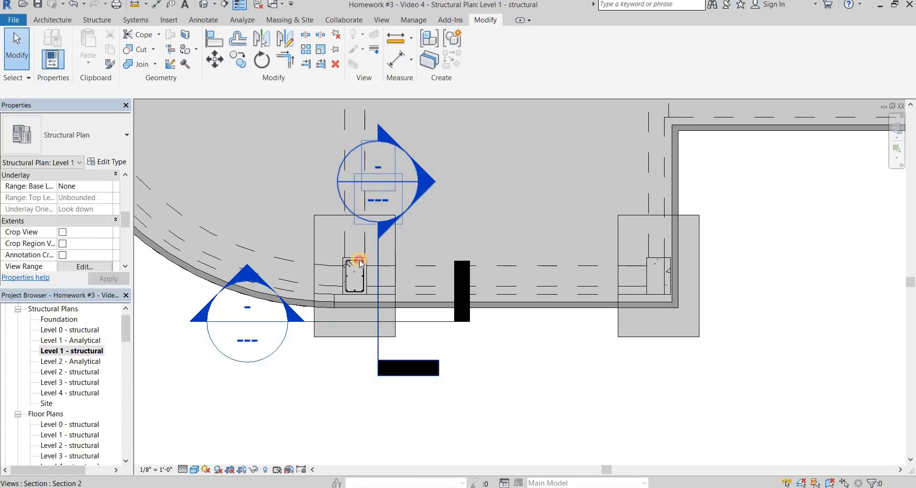
left_click_drag(341, 260, 335, 260)
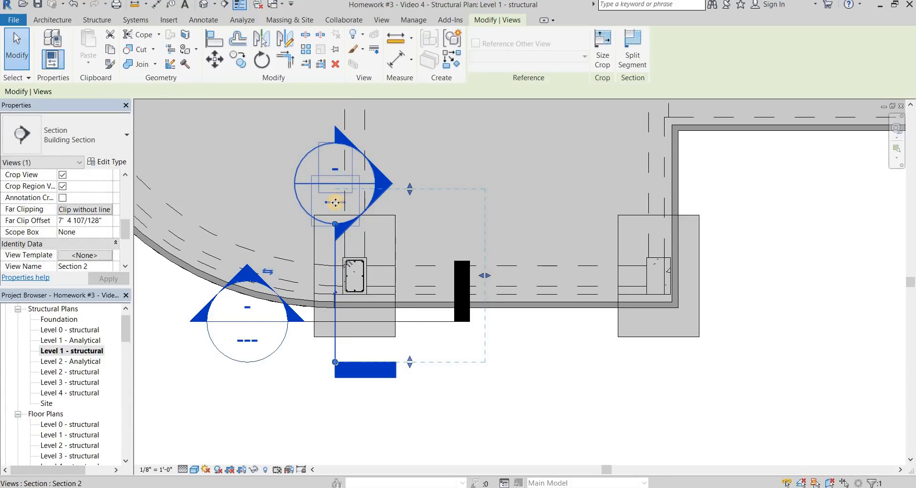
double_click(335, 179)
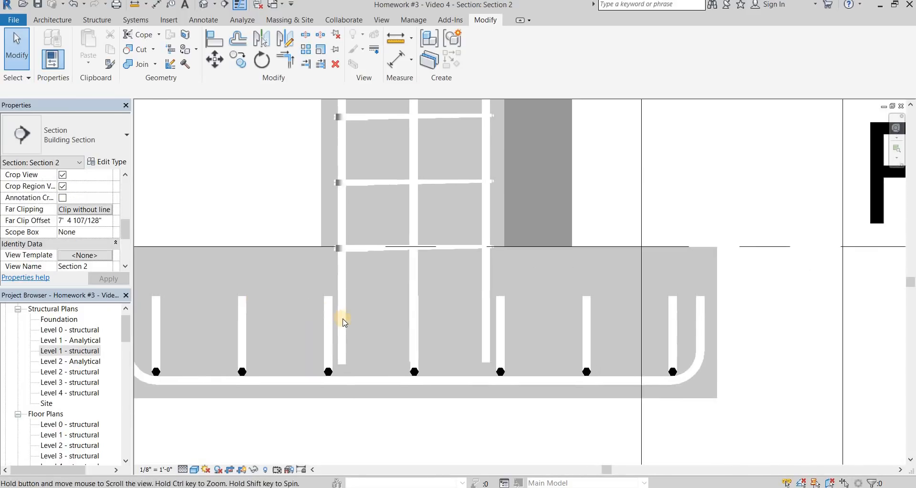
Step: Edit the sketch of the column's leftmost #8 vertical bars, adding a 1' 5" horizontal leg pointing outward in the footing
left_click(347, 334)
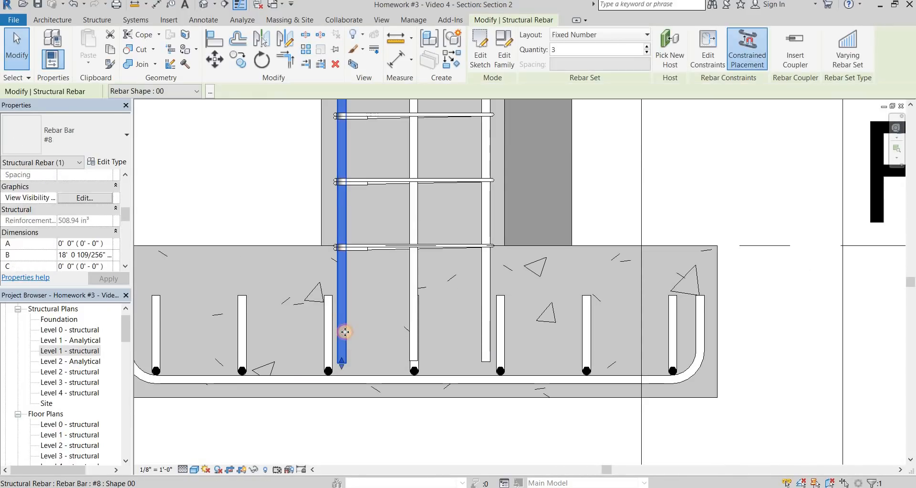
double_click(333, 363)
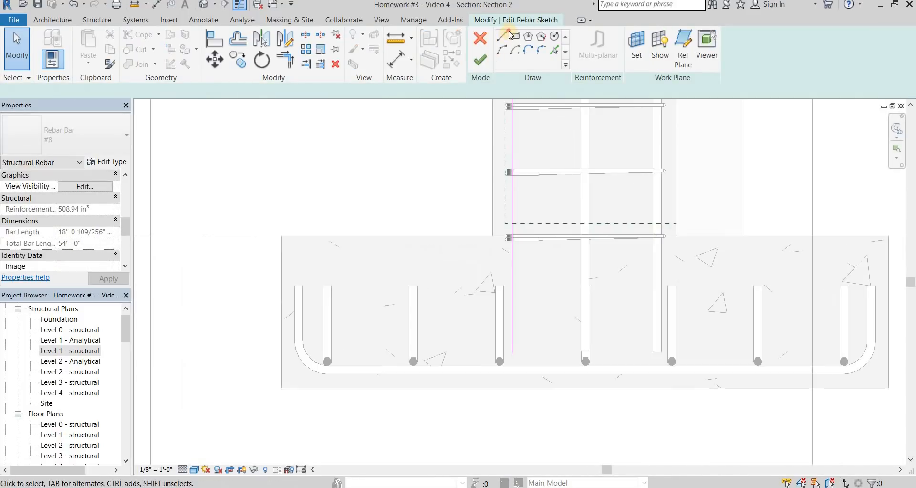
left_click(502, 37)
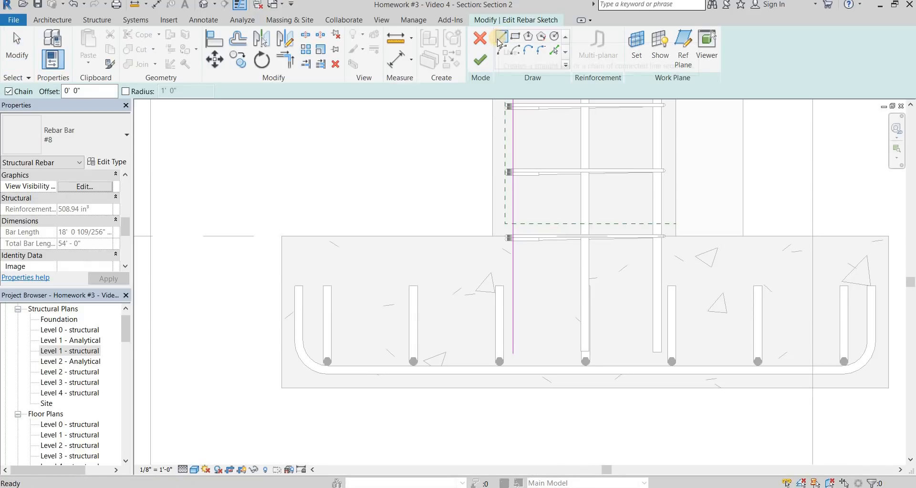
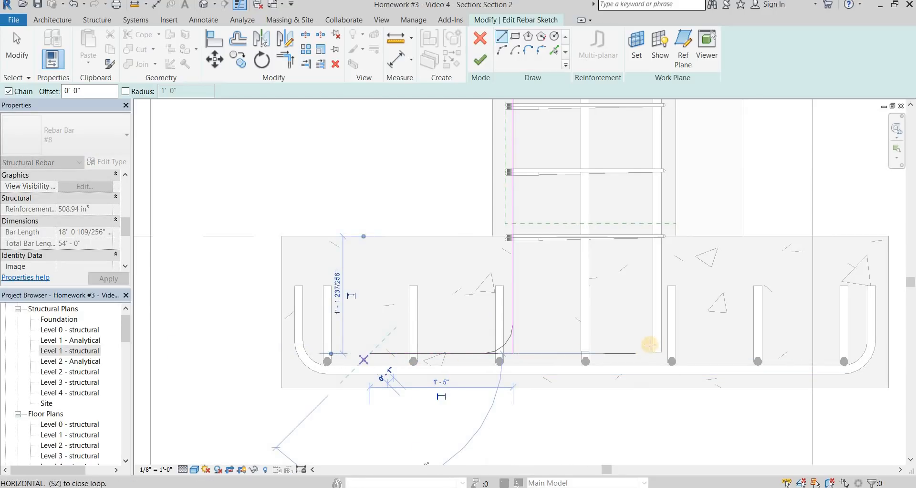
key("Escape")
key("Escape")
left_click(480, 64)
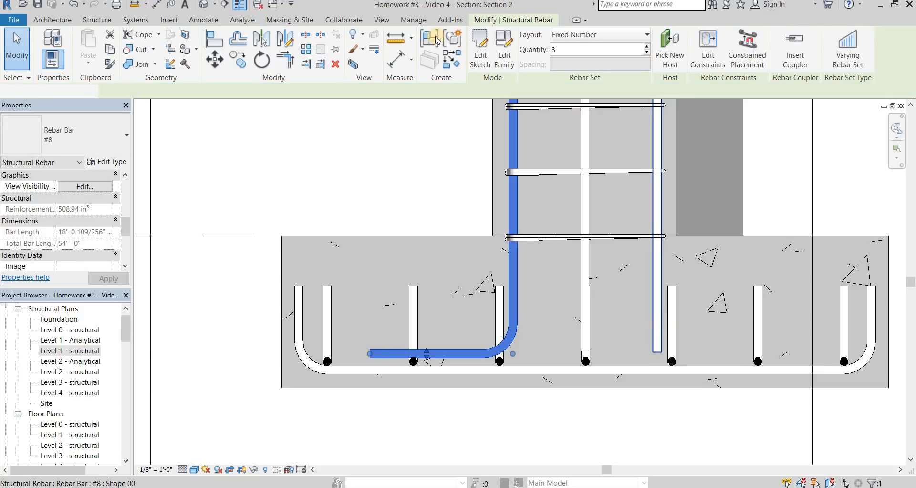
Step: Add a 1' 5" horizontal leg pointing outward to the foot of the column's rightmost #8 vertical bars
left_click(480, 46)
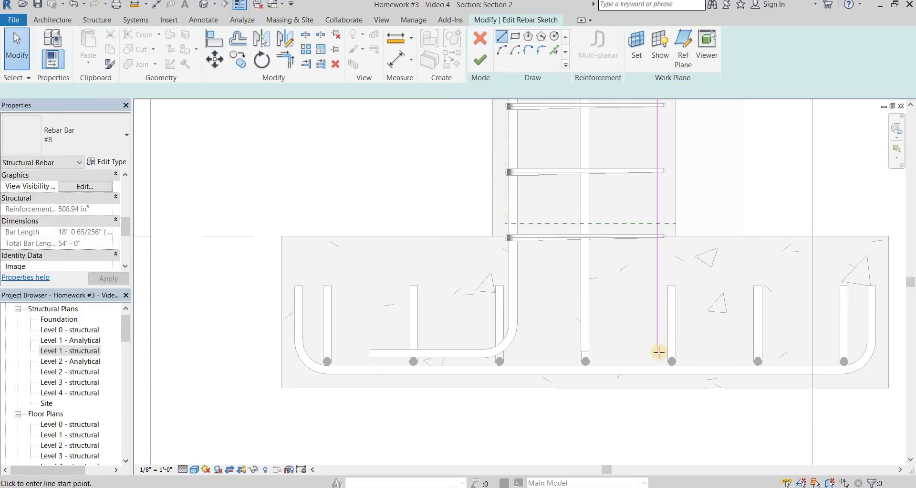
left_click(658, 352)
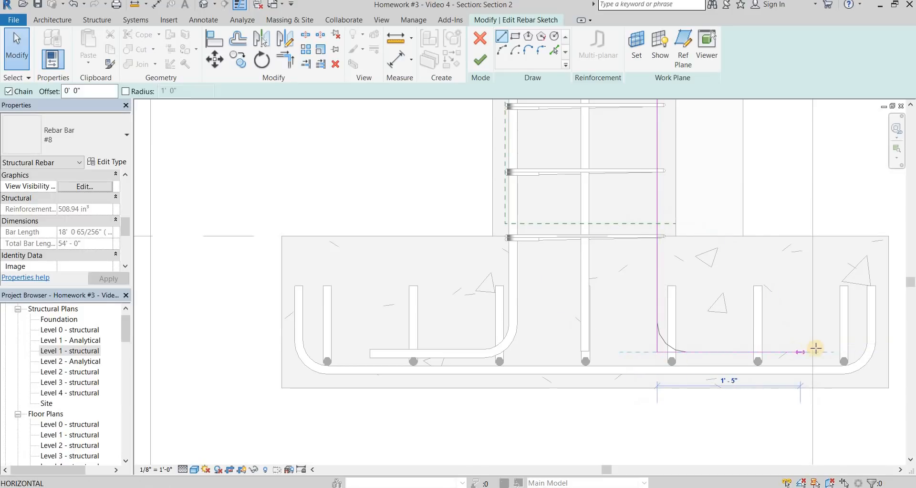
left_click(733, 296)
key("Escape")
key("Escape")
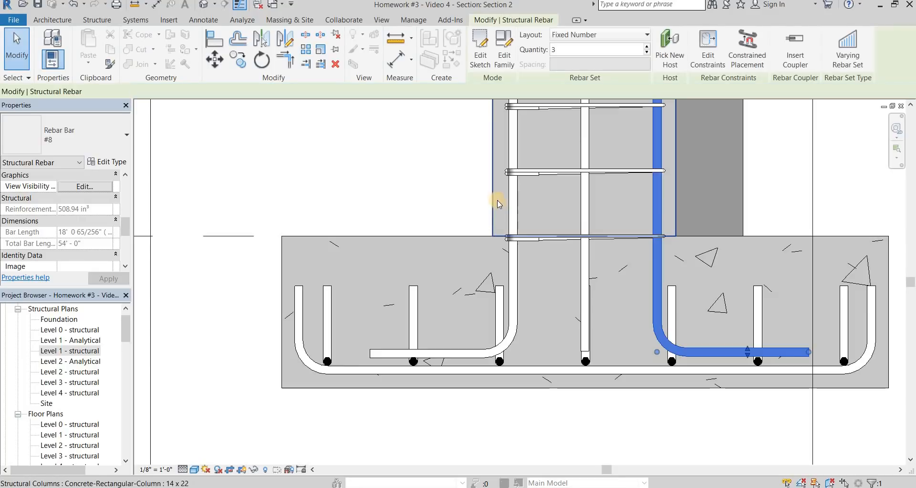
scroll(496, 198, "down", 2)
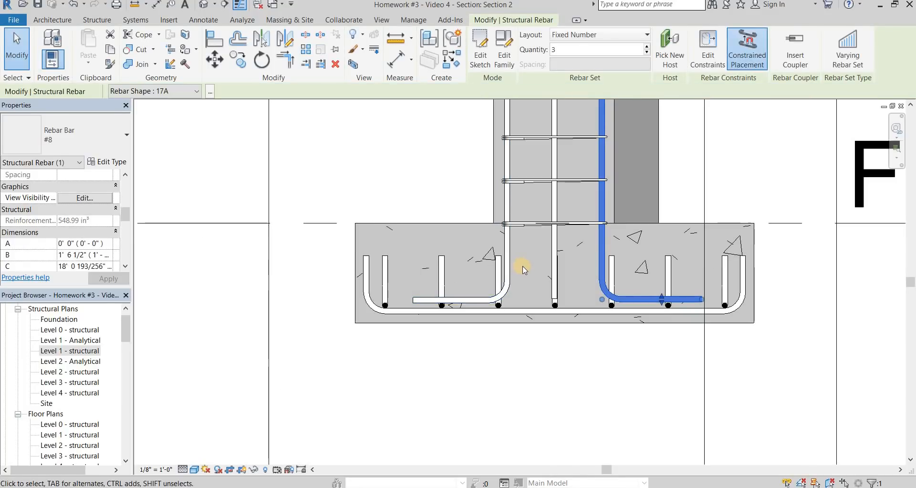
Step: Check the bent column bars in the {3D} view and reset its temporary hide/isolate
key("ctrl+Tab")
scroll(409, 293, "up", 5)
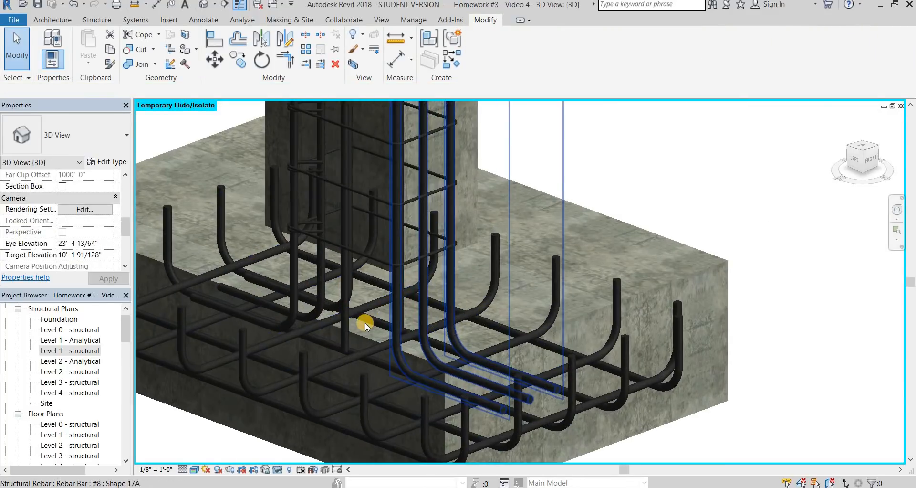
scroll(397, 309, "down", 6)
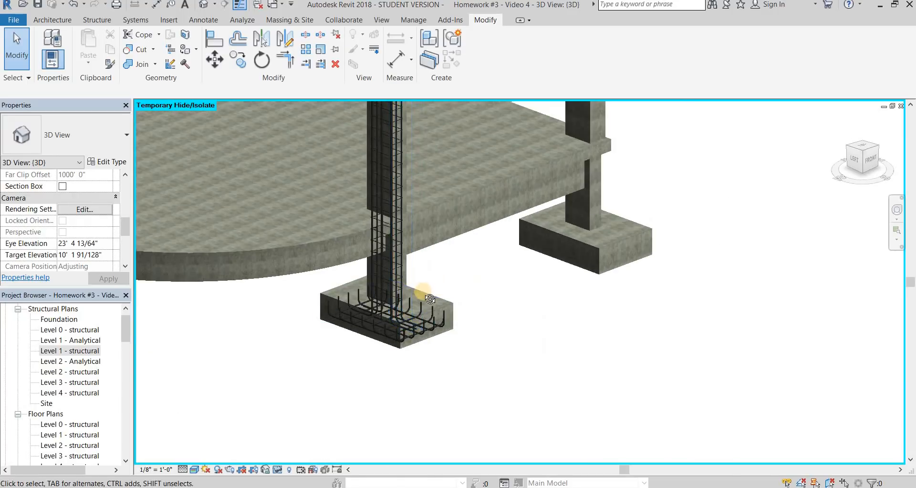
middle_click_drag(422, 289, 431, 306, "shift")
scroll(533, 244, "down", 5)
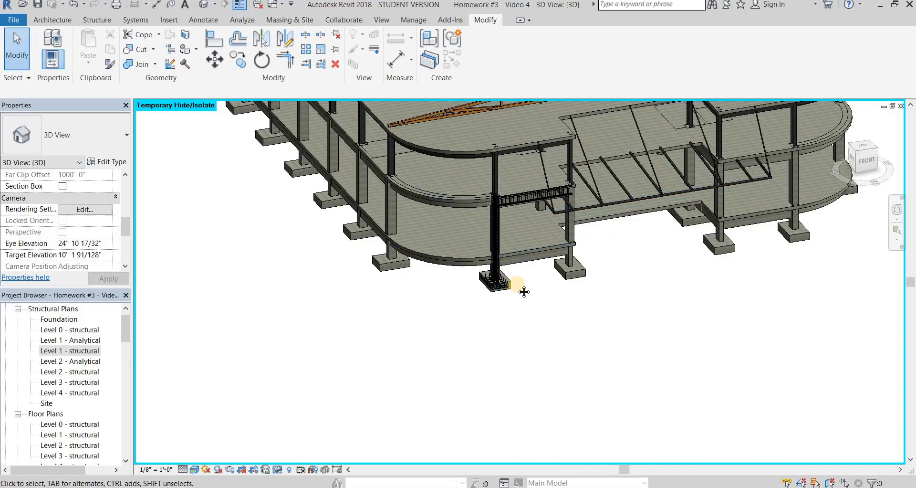
middle_click_drag(524, 292, 448, 331)
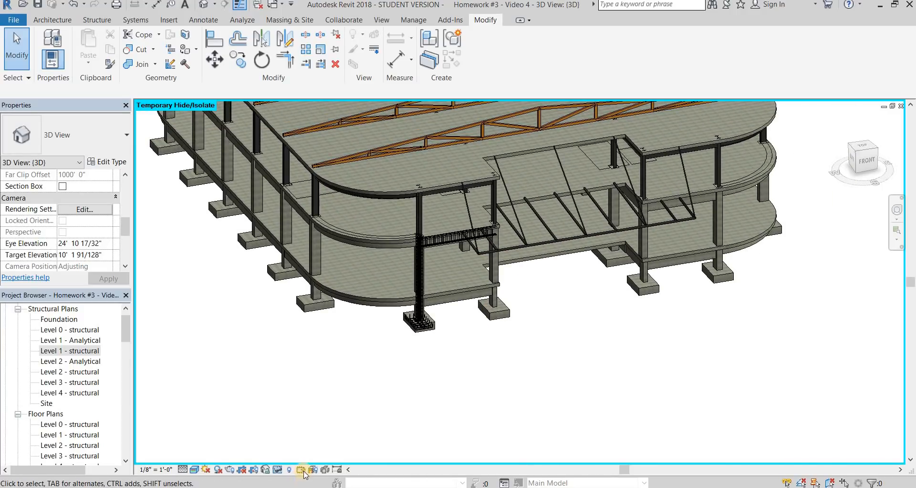
left_click(278, 469)
left_click(353, 454)
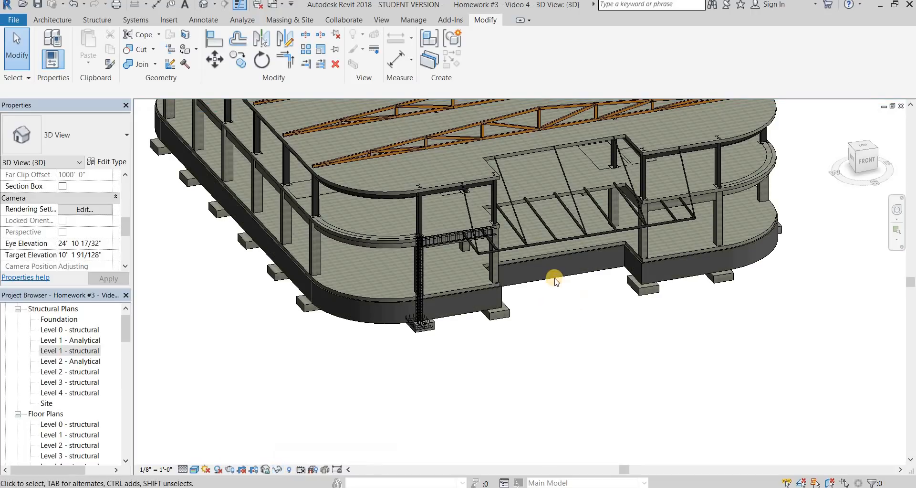
Step: Start area reinforcement on the recessed straight Generic - 8" foundation wall at the building's front
scroll(578, 276, "up", 3)
middle_click_drag(594, 244, 355, 347, "shift")
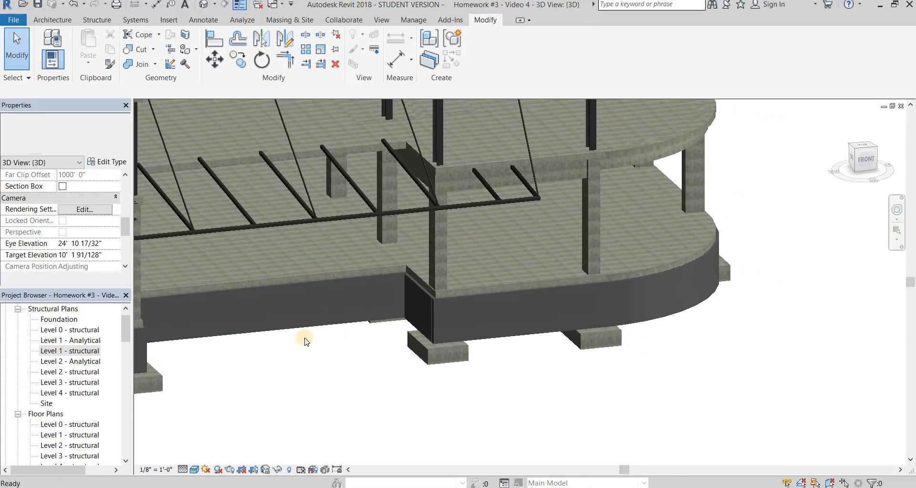
scroll(295, 339, "up", 3)
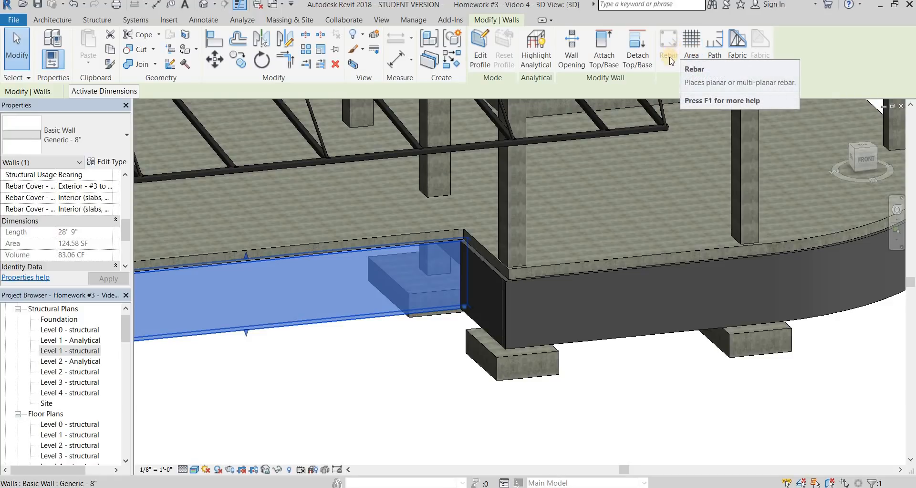
left_click(693, 45)
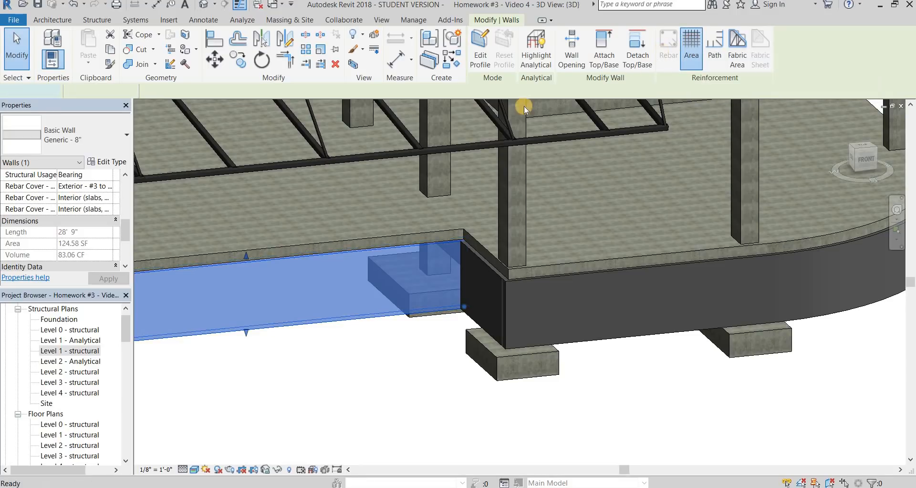
middle_click_drag(605, 207, 686, 204)
middle_click_drag(478, 215, 560, 196)
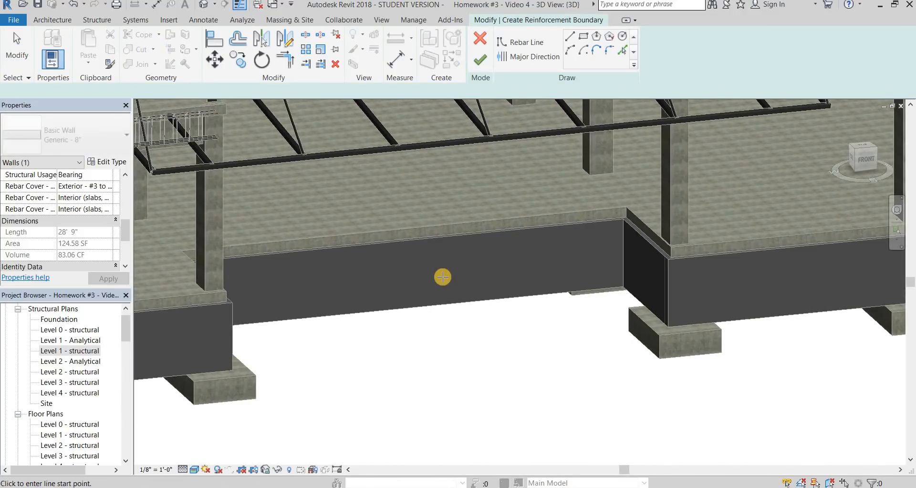
Step: Sketch a rectangular reinforcement boundary about 5' 6" wide on the wall's face
left_click(583, 35)
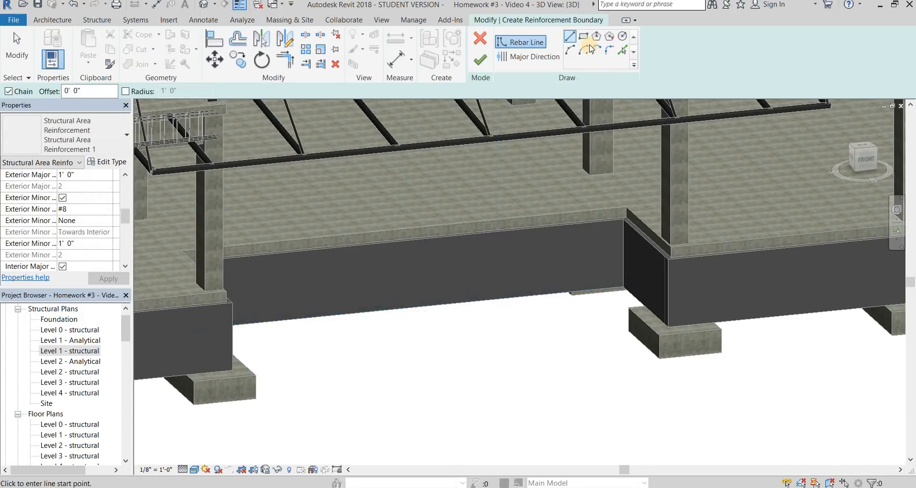
left_click(416, 261)
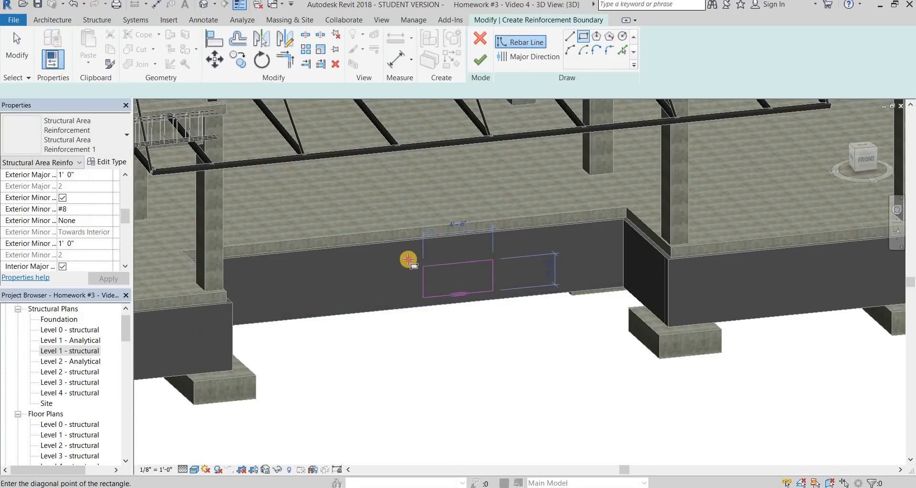
left_click(405, 270)
scroll(405, 270, "up", 5)
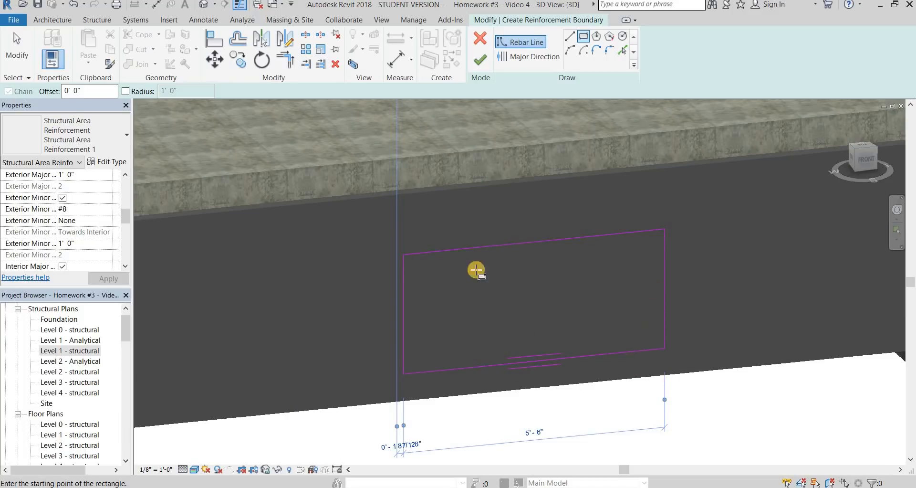
key("Escape")
key("Escape")
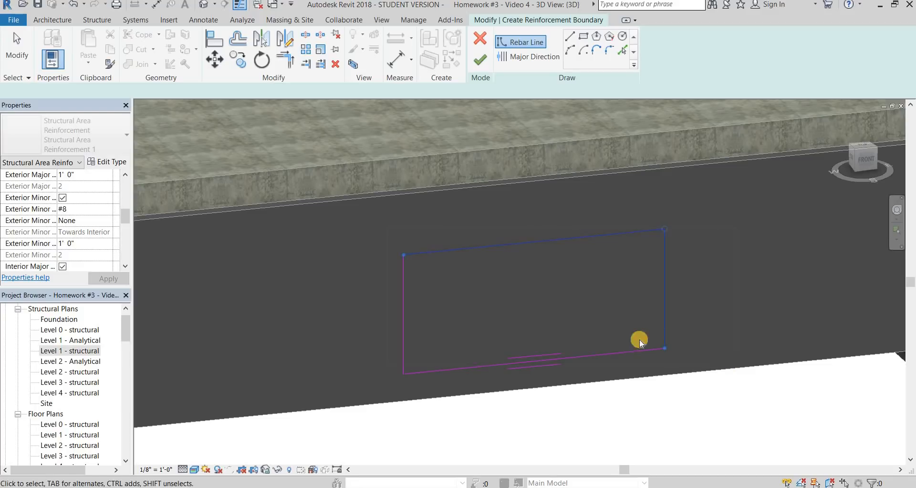
Step: Delete all lines of the rectangular boundary sketch from the wall
key("Escape")
key("Delete")
left_click(403, 322)
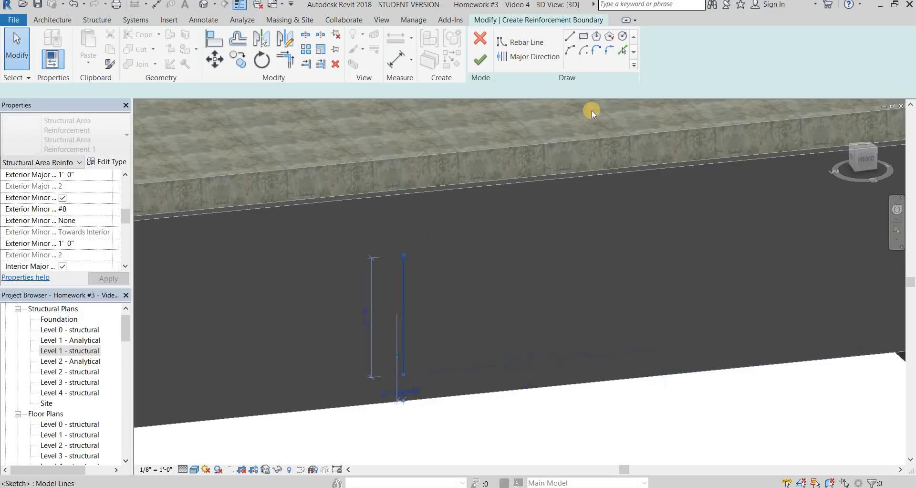
key("Delete")
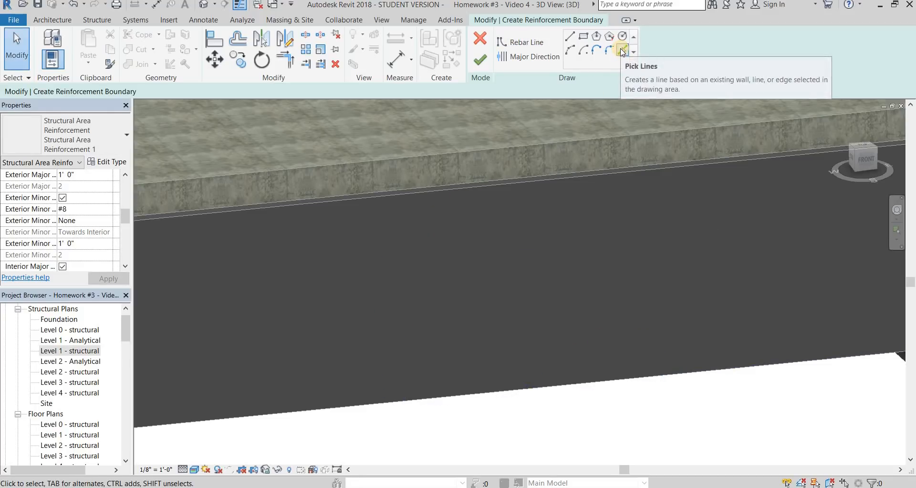
Step: Create the area reinforcement boundary from the complete chain of edges around the foundation wall's face using Pick Lines
left_click(622, 49)
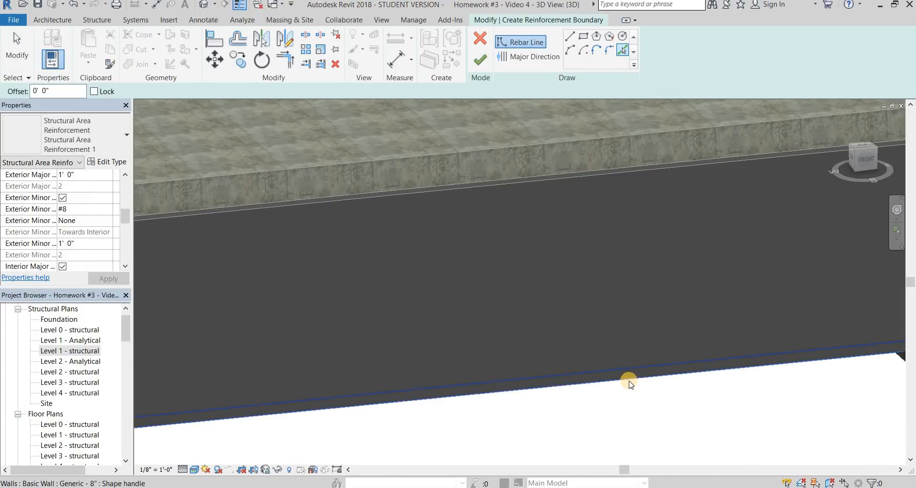
scroll(630, 382, "down", 2)
scroll(631, 384, "down", 1)
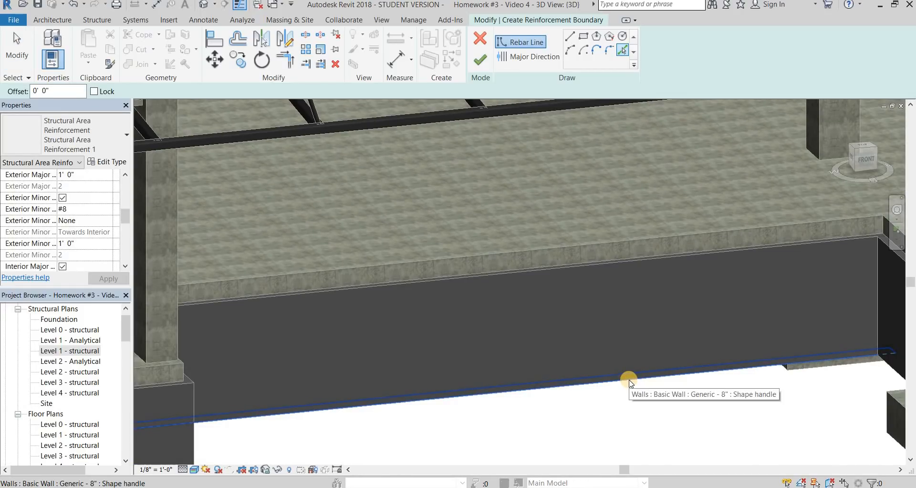
key("Tab")
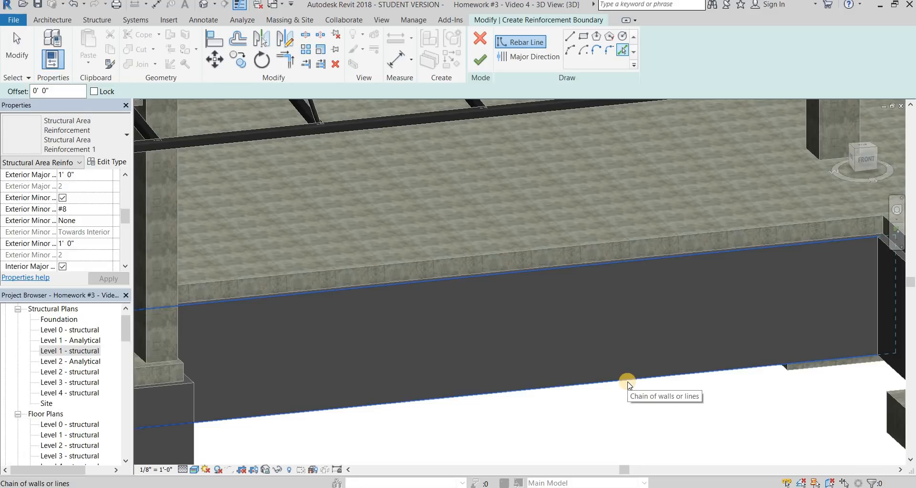
left_click(628, 385)
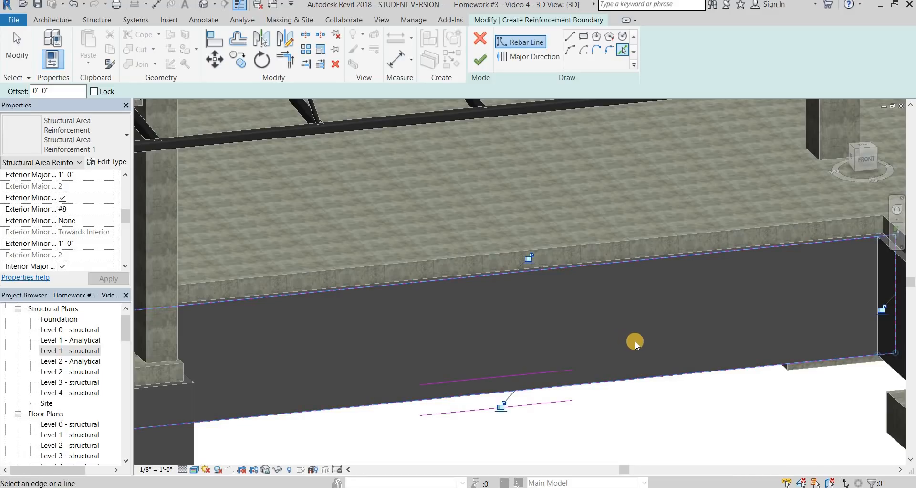
scroll(635, 341, "down", 3)
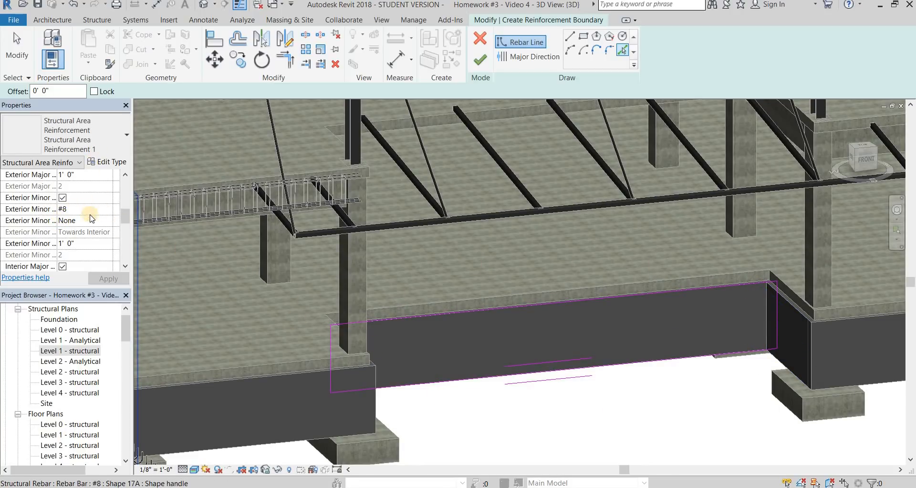
Step: Widen the Properties palette and its value column to make the reinforcement layer parameters readable, and end line picking
scroll(93, 225, "down", 3)
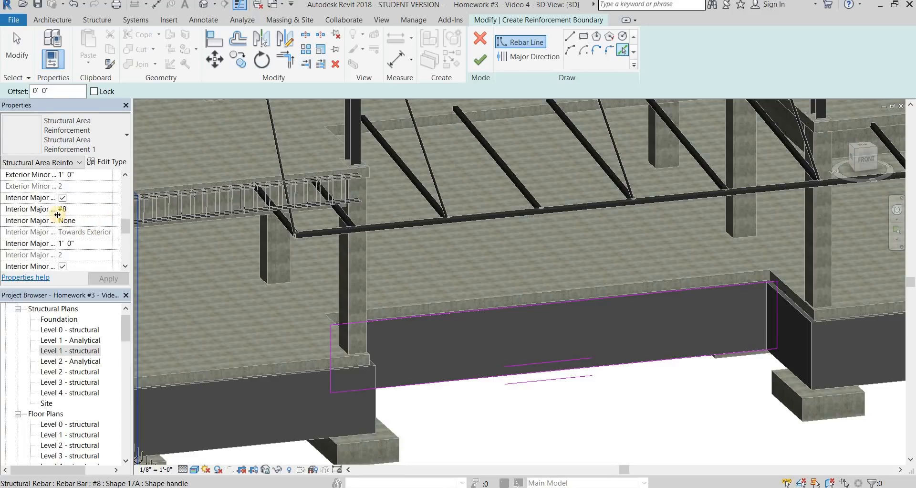
left_click_drag(72, 213, 199, 223)
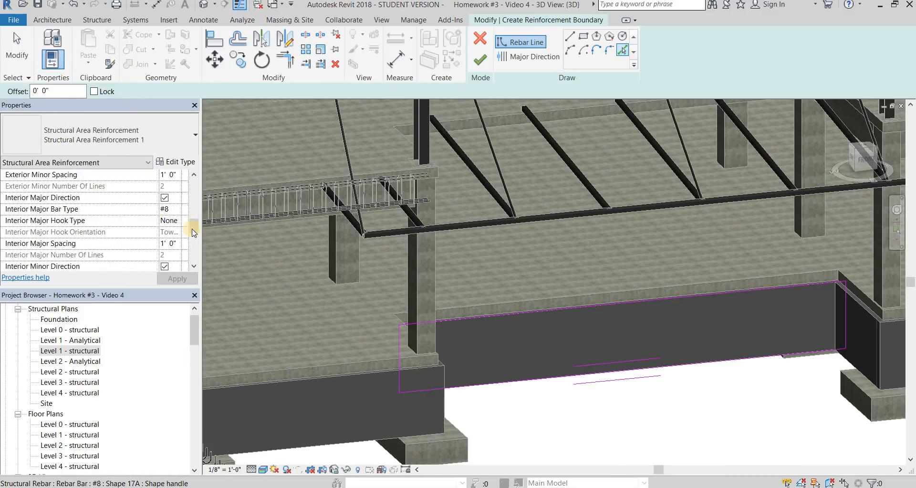
scroll(194, 224, "up", 2)
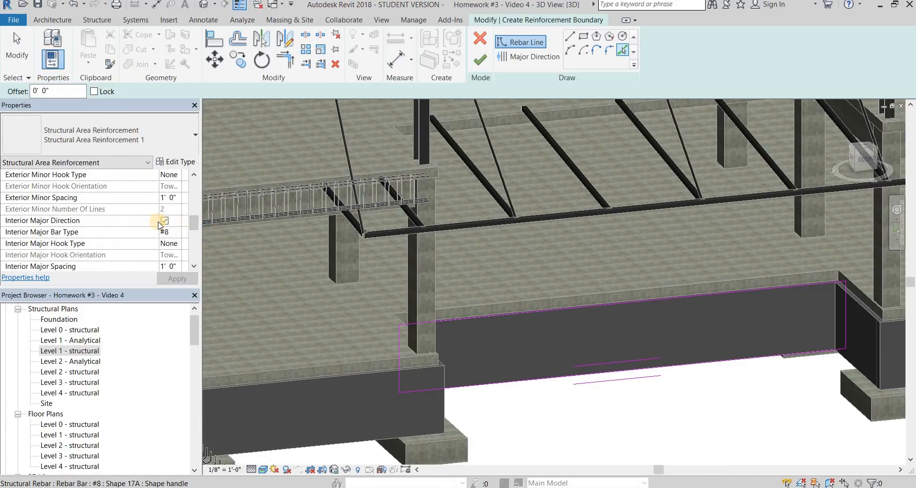
left_click(162, 223)
left_click_drag(160, 222, 119, 220)
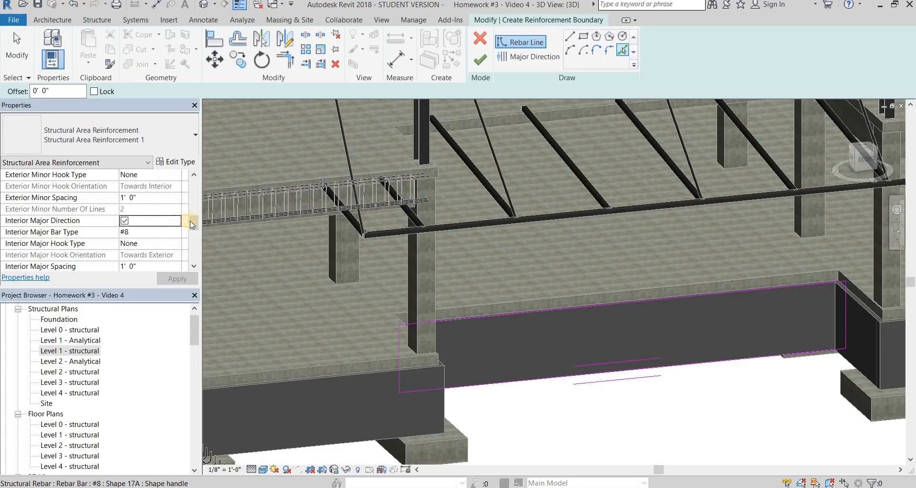
mouse_move(192, 228)
left_mouse_down()
mouse_move(193, 221)
mouse_move(195, 244)
mouse_move(197, 214)
left_mouse_up()
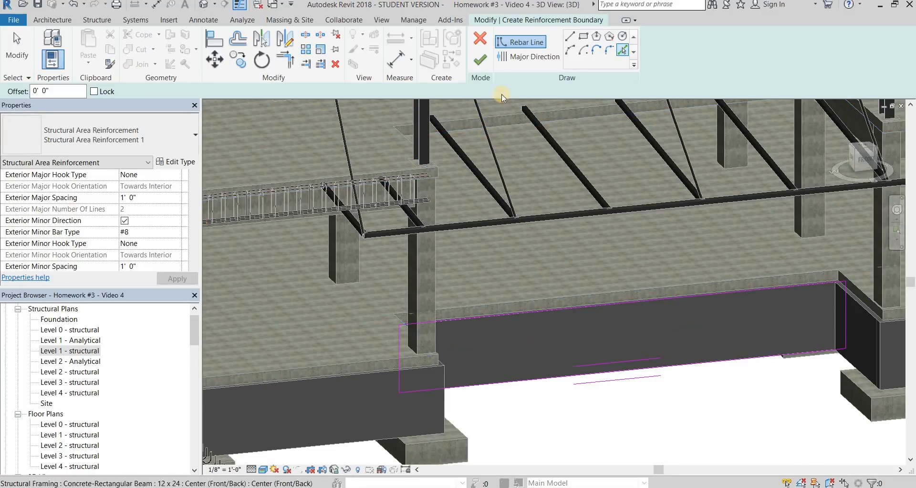
key("Escape")
key("Escape")
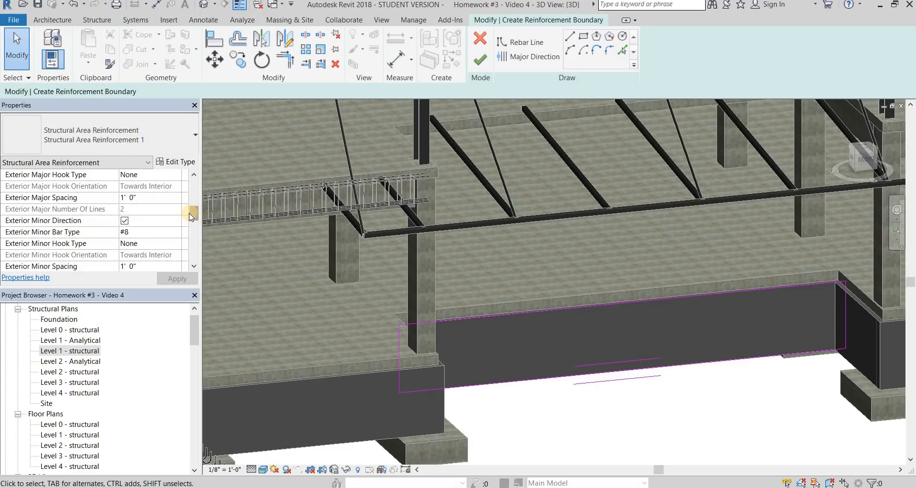
Step: Set the area reinforcement's Exterior Major Spacing to 0' 10"
left_click(149, 201)
type("1")
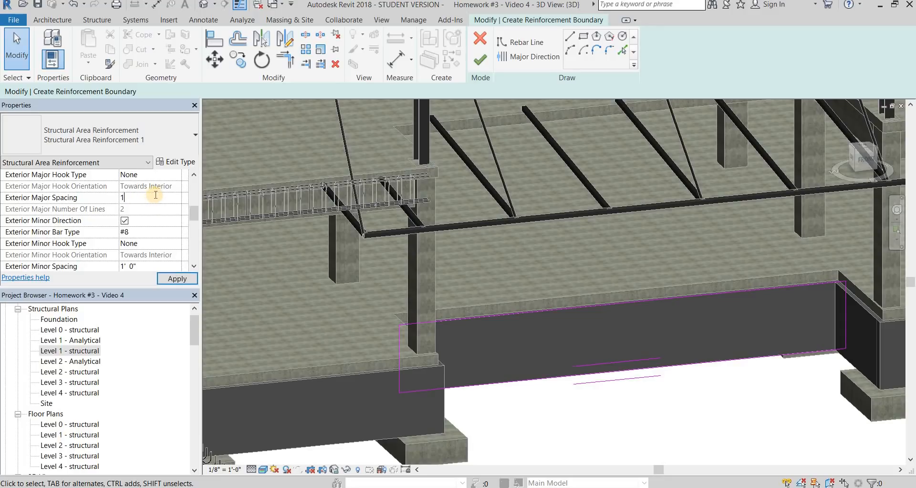
key("BackSpace")
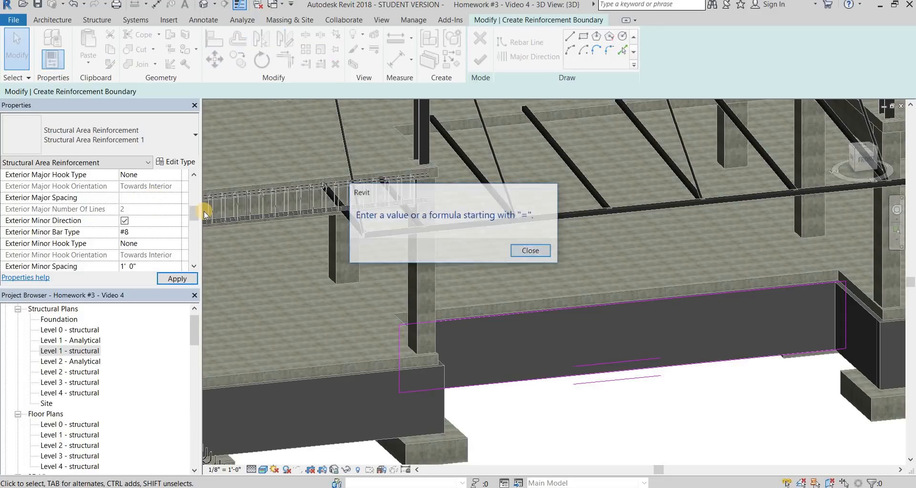
key("Escape")
left_click(153, 198)
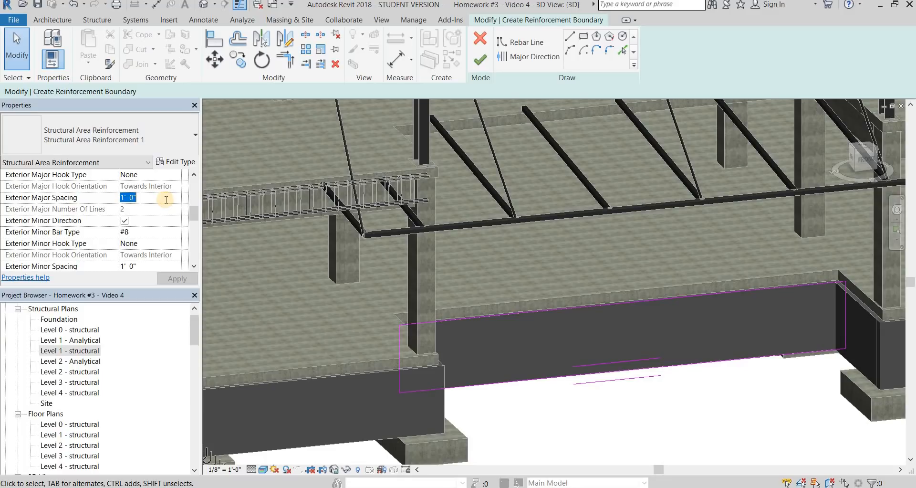
type("10\"")
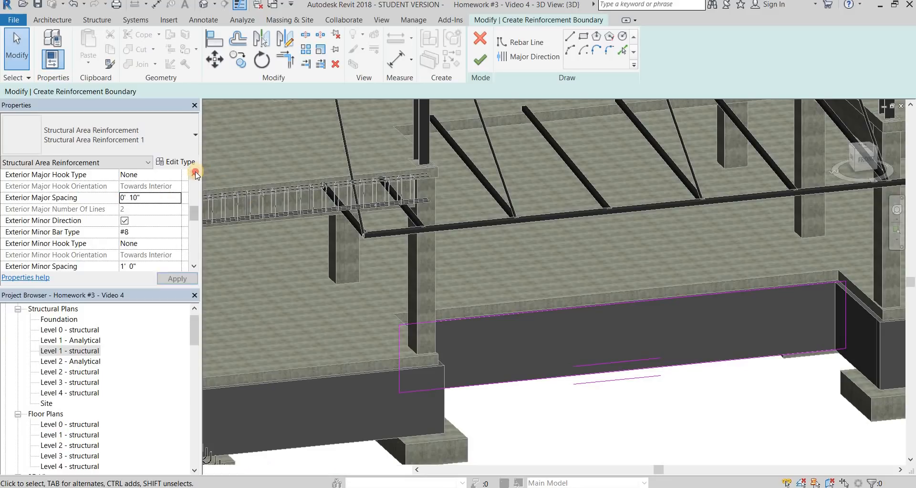
Step: Set both the Exterior Minor Spacing and the Interior Major Spacing of the area reinforcement to 0' 10"
left_click(194, 173)
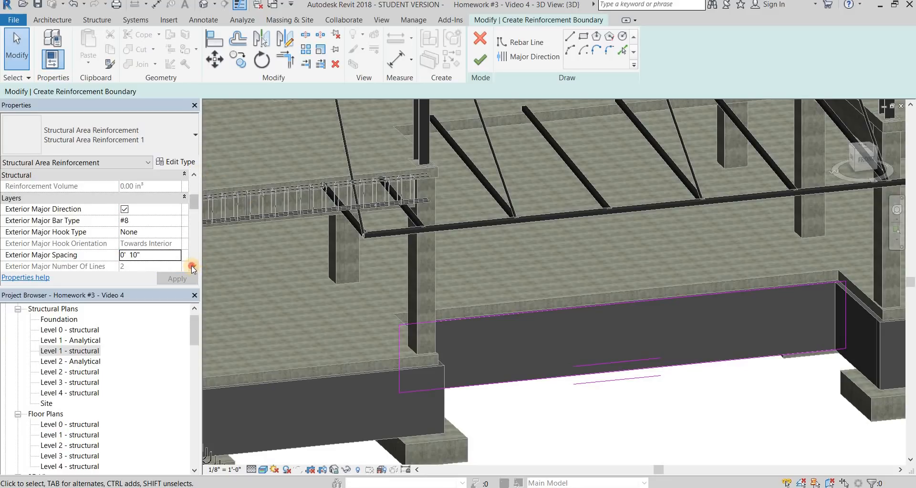
scroll(192, 268, "down", 3)
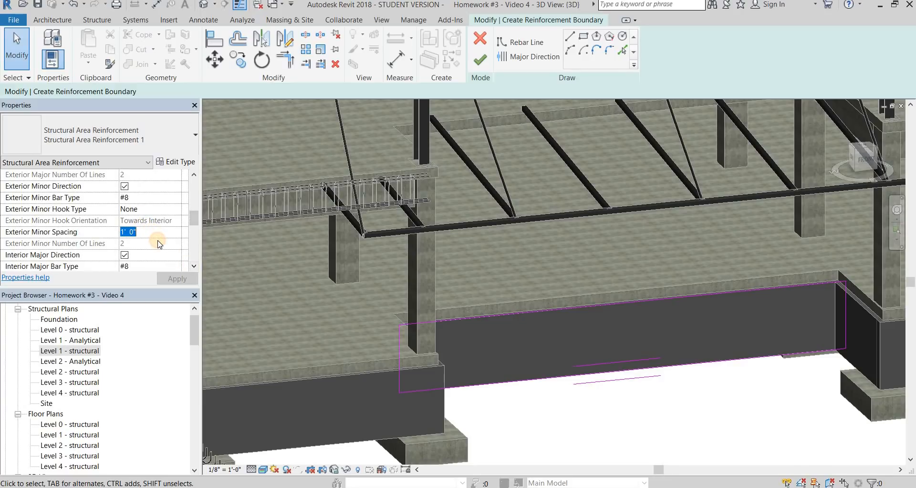
type("0 10")
left_click(194, 266)
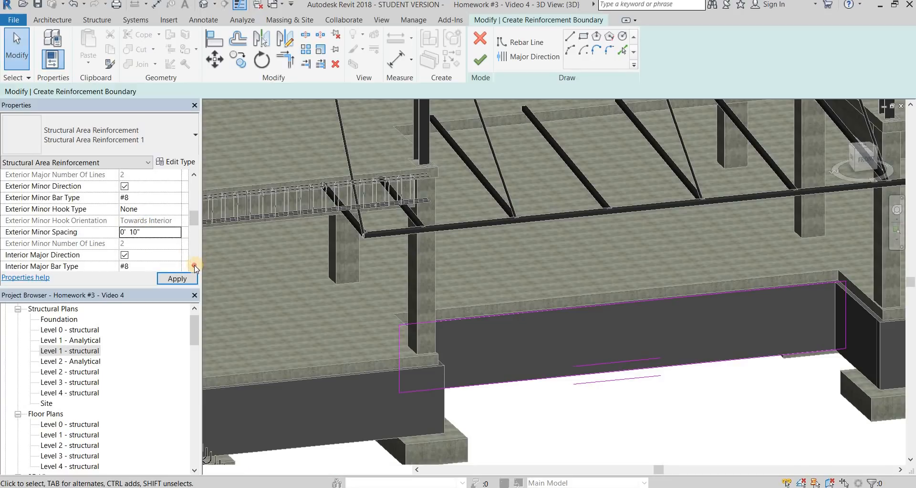
left_click(162, 236)
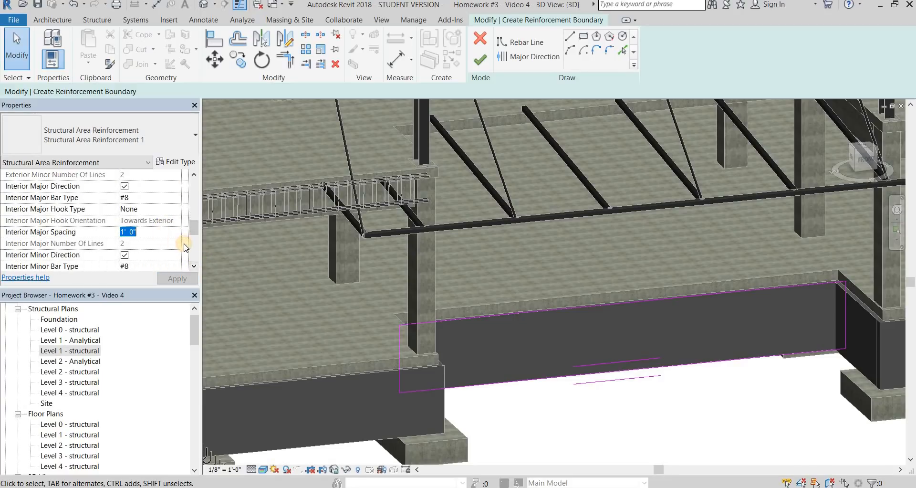
type("0 10")
left_click(195, 266)
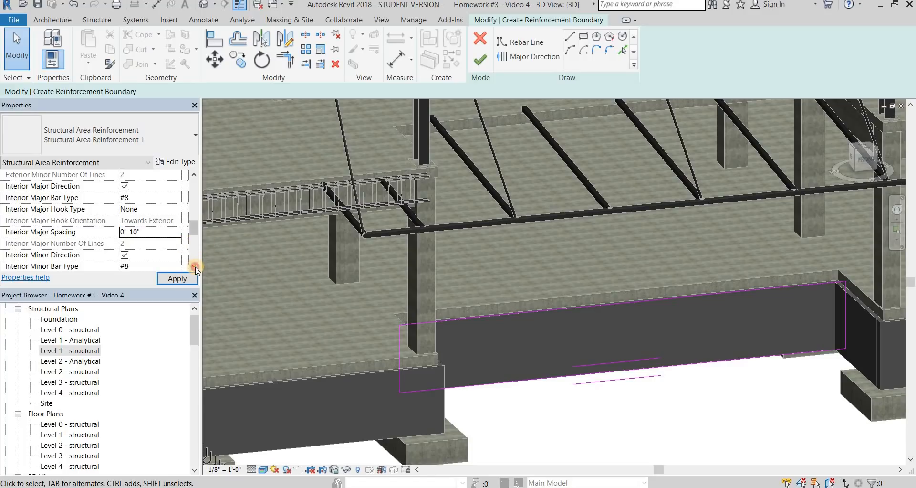
Step: Set the Interior Minor Spacing to 0' 10" and finish the wall's reinforcement boundary
left_click(195, 266)
left_click(194, 267)
left_click(195, 267)
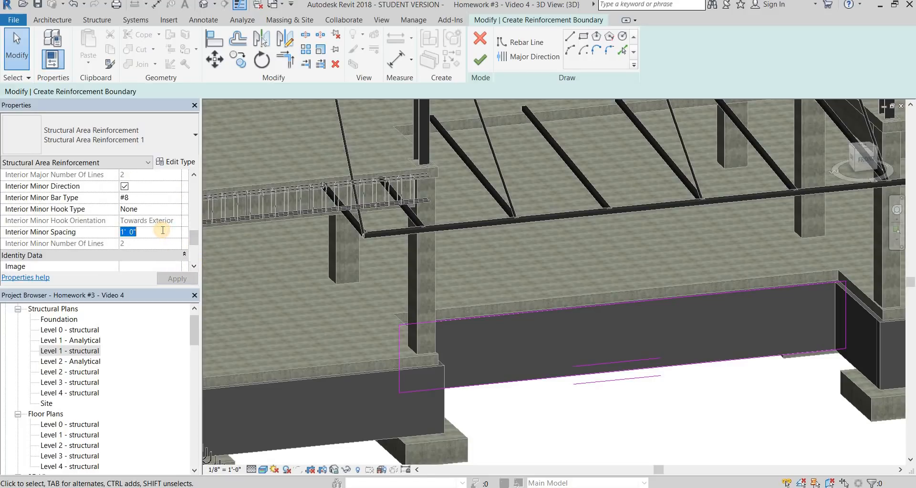
type("0 10")
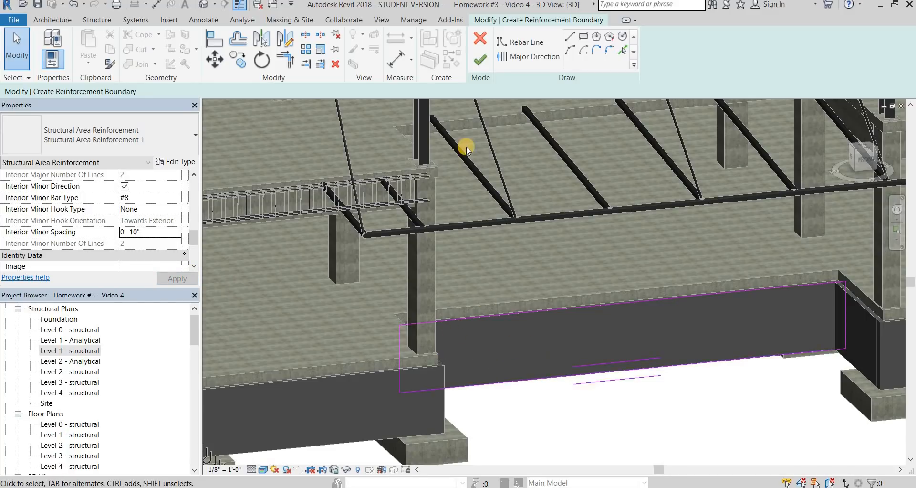
left_click(480, 61)
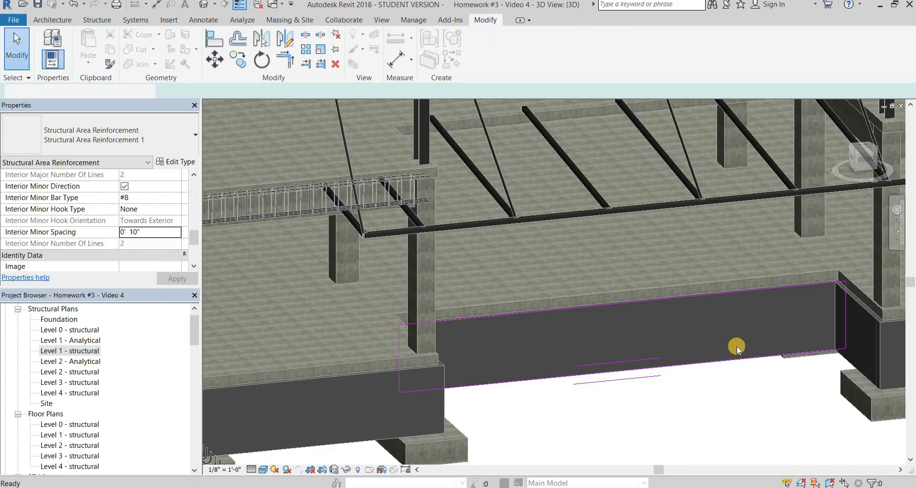
Step: Set the wall's area reinforcement to be shown unobscured and as solid in the {3D} view
left_click(670, 363)
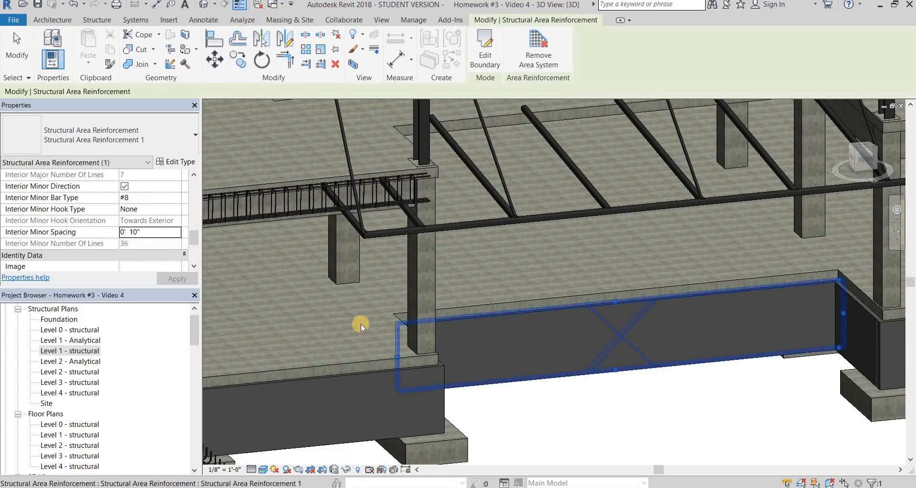
scroll(143, 207, "down", 3)
scroll(157, 225, "up", 6)
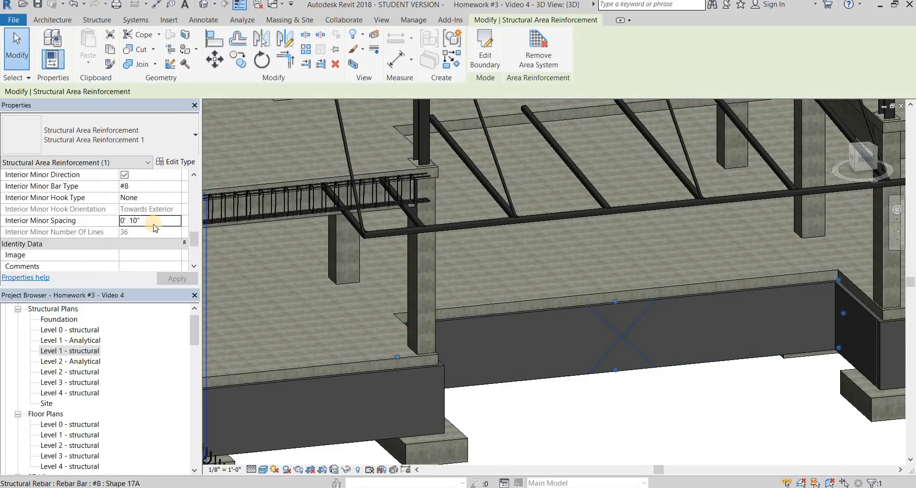
scroll(159, 230, "up", 5)
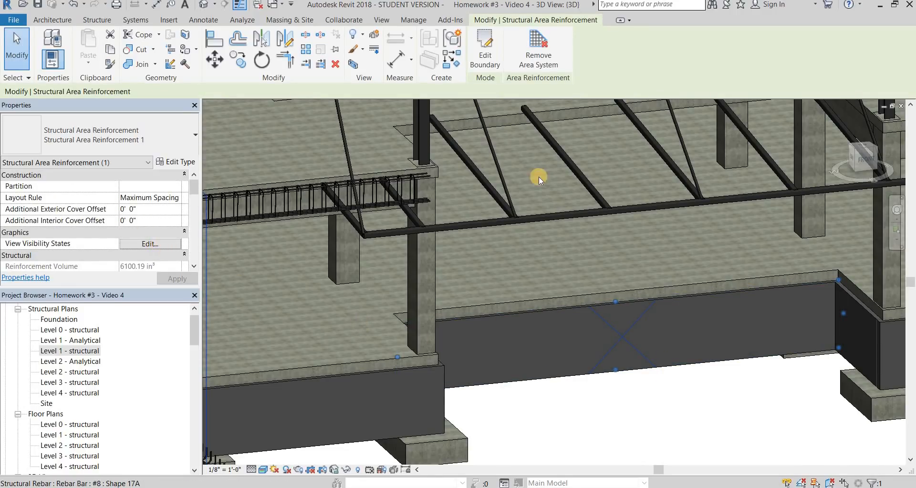
left_click(556, 215)
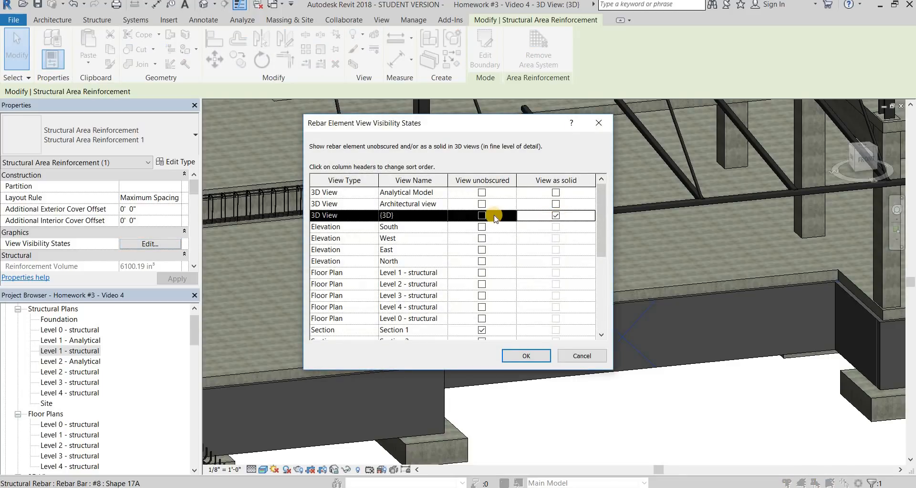
left_click(482, 216)
left_click(527, 355)
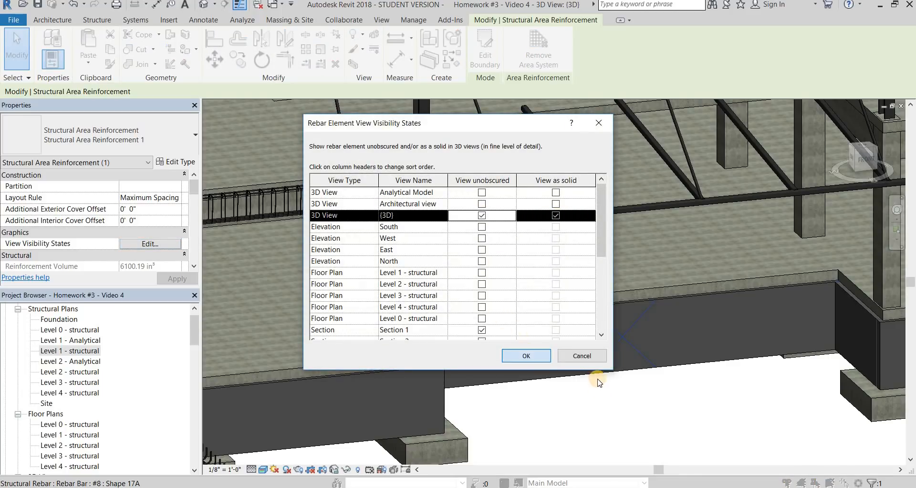
key("Escape")
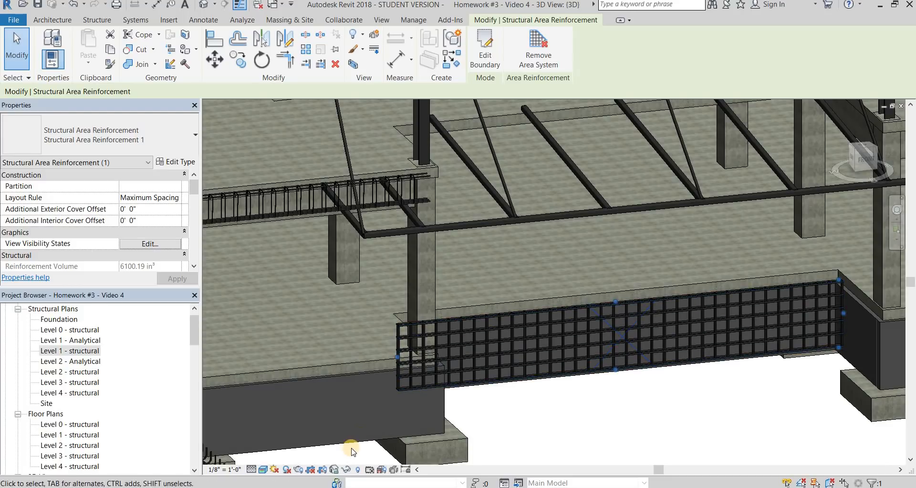
Step: Examine the reinforcement grid on the foundation wall in the {3D} view
left_click(448, 315)
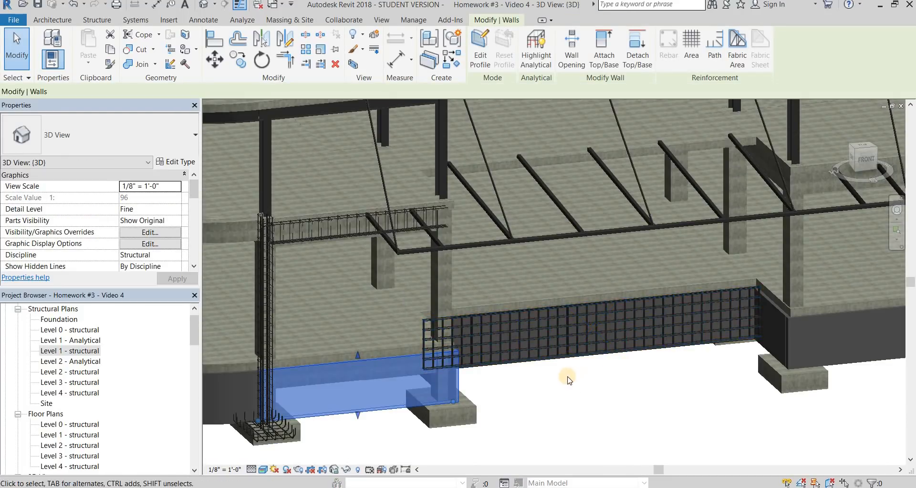
middle_click_drag(664, 337, 801, 372, "shift")
left_click(800, 371)
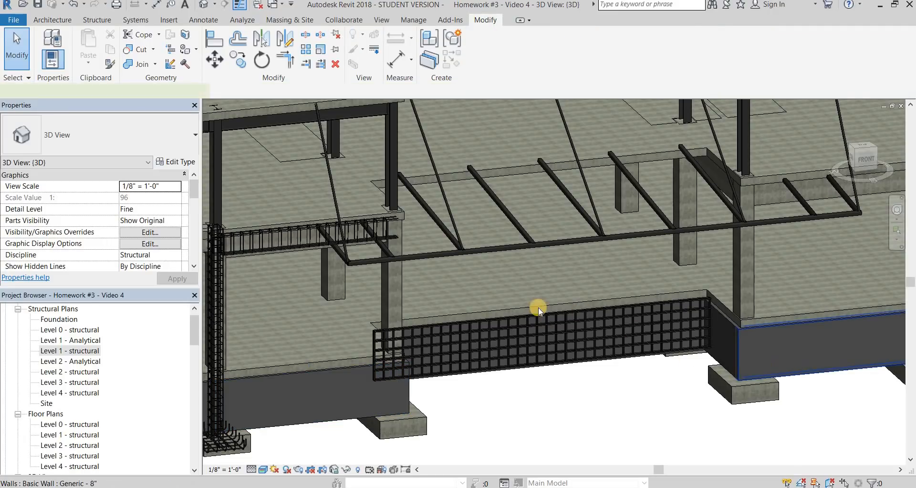
key("Escape")
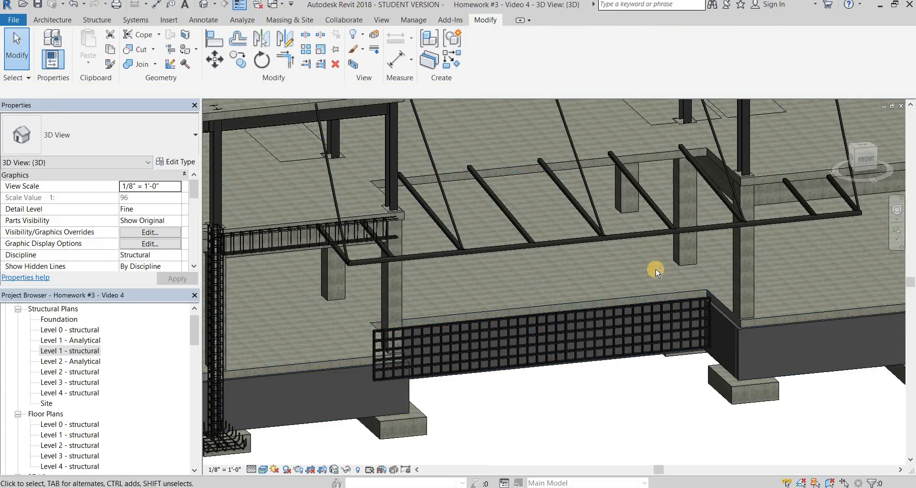
Step: Stop monitoring the Level 1 8" Concrete floor and start an area reinforcement on it
middle_click_drag(635, 274, 366, 272, "shift")
middle_click_drag(857, 256, 544, 327)
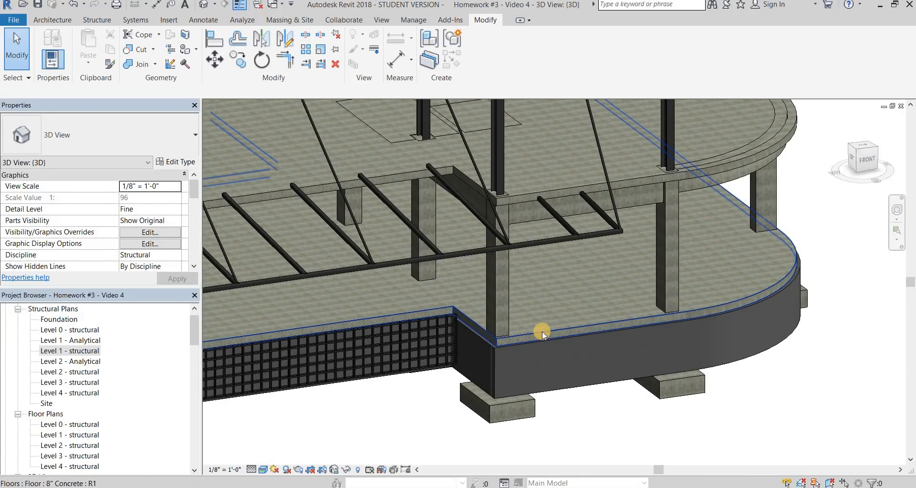
left_click(551, 321)
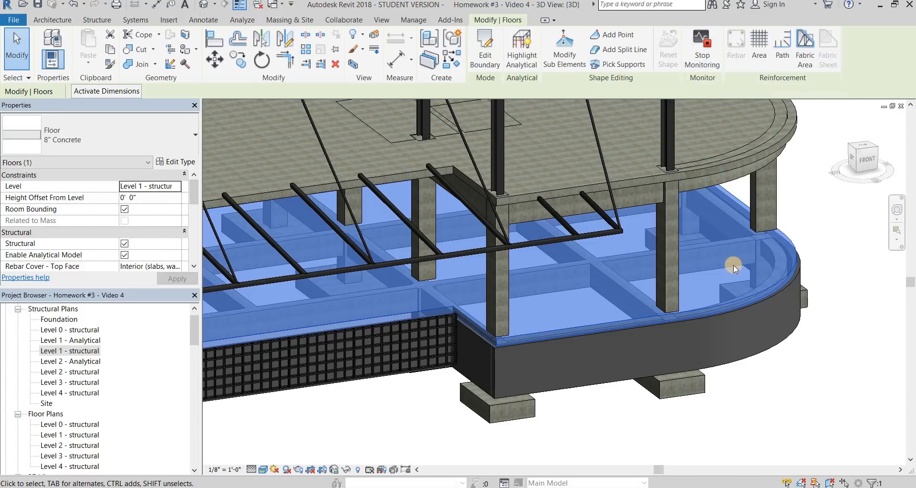
middle_click_drag(730, 262, 742, 131, "shift")
scroll(732, 252, "up", 3)
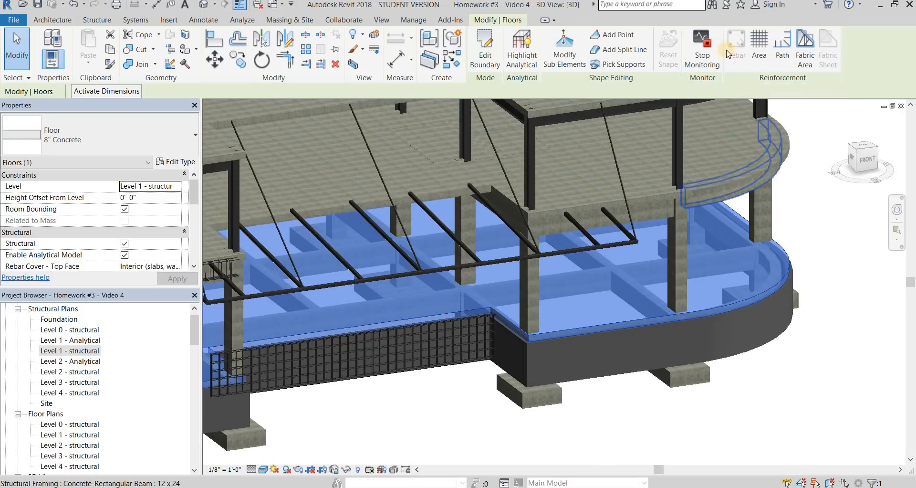
left_click(701, 58)
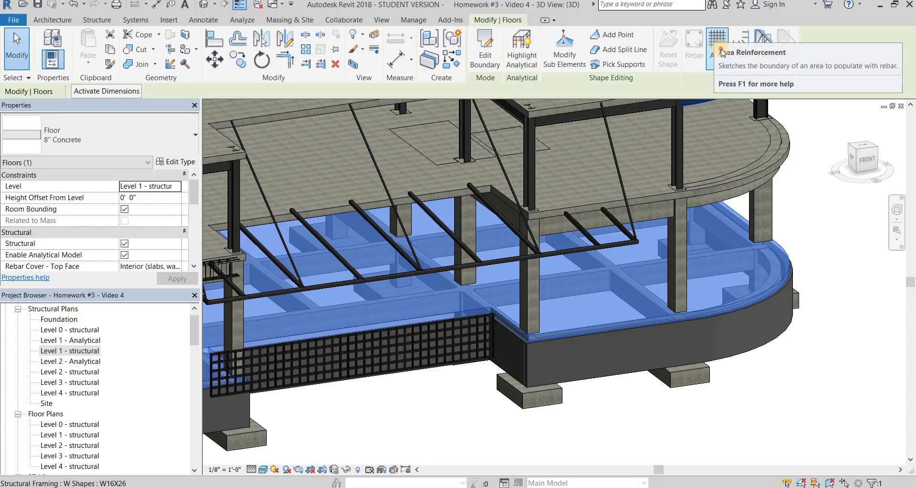
left_click(722, 52)
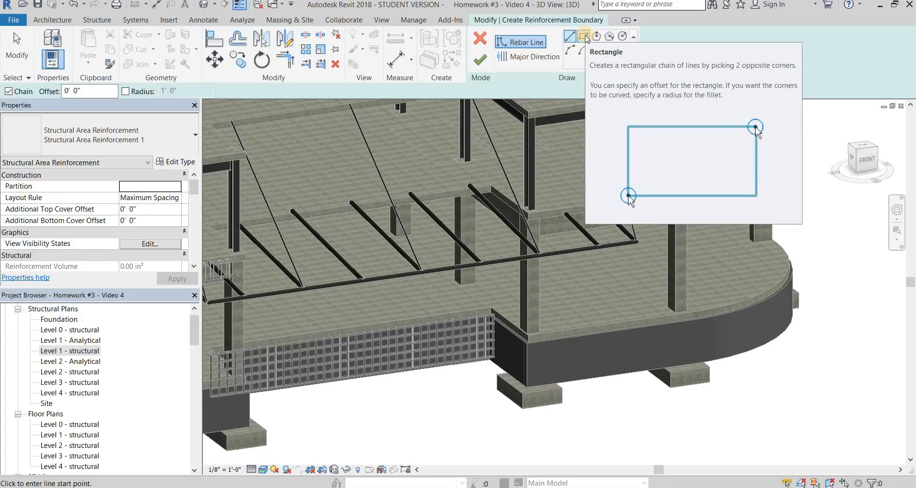
Step: Sketch a rectangular reinforcement boundary on the slab beside the front corner column and widen it to about 12' 2"
left_click(584, 37)
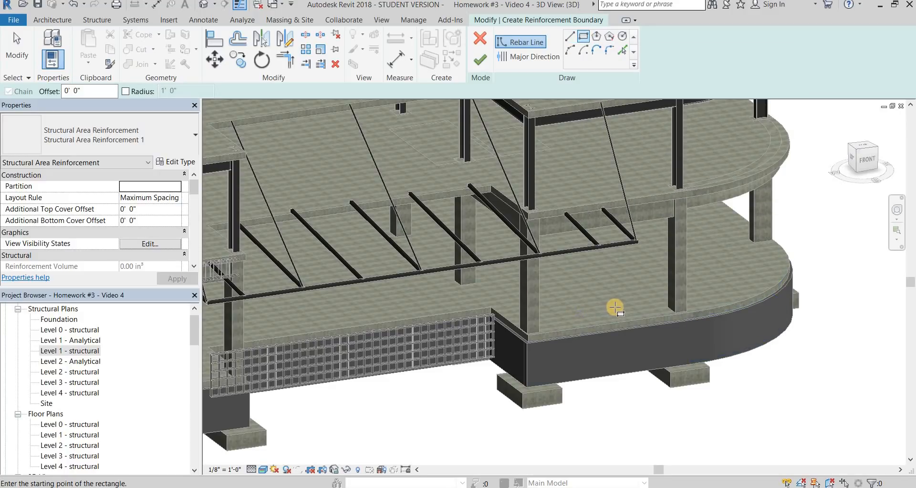
middle_click_drag(602, 305, 654, 307)
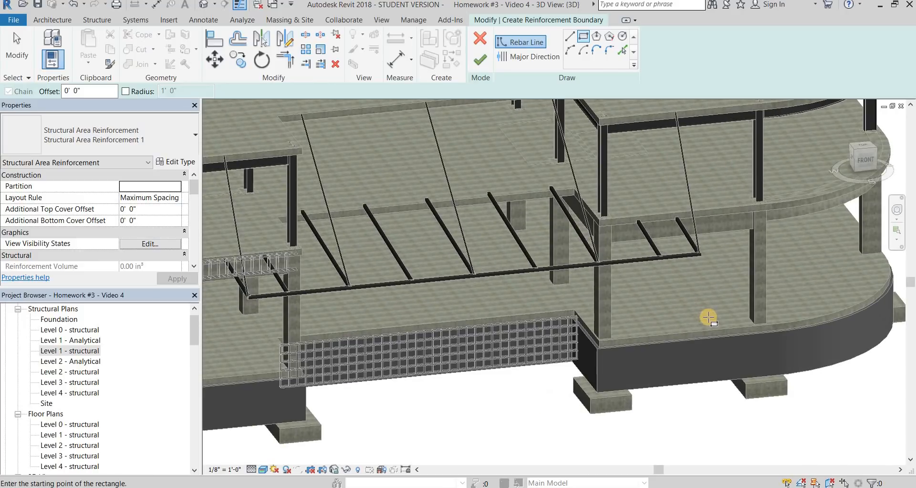
left_click(638, 275)
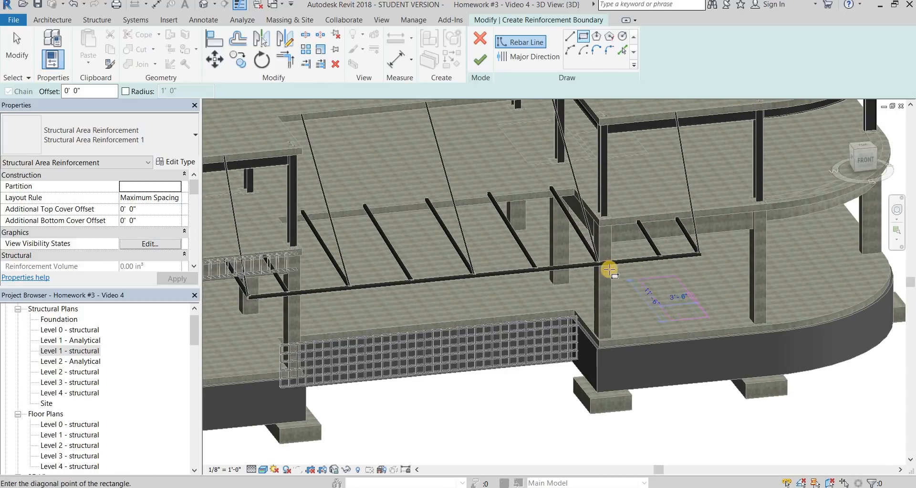
left_click(562, 268)
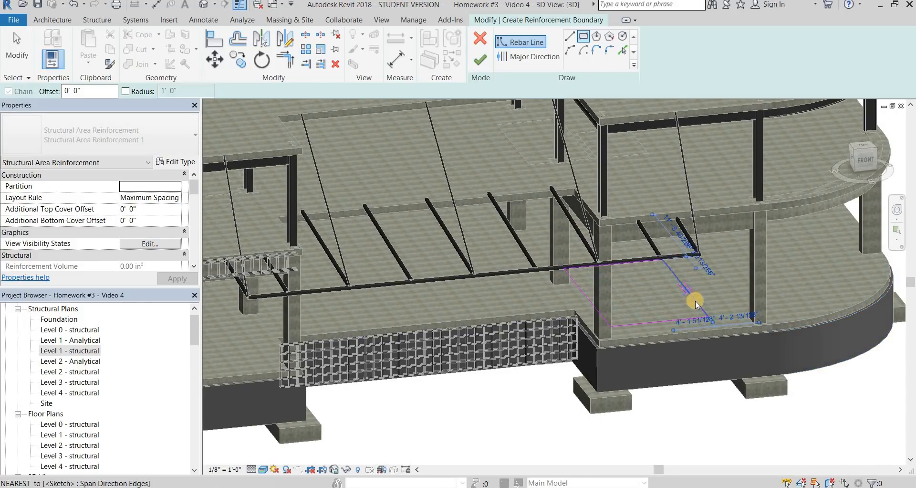
key("Escape")
left_click_drag(714, 297, 721, 295)
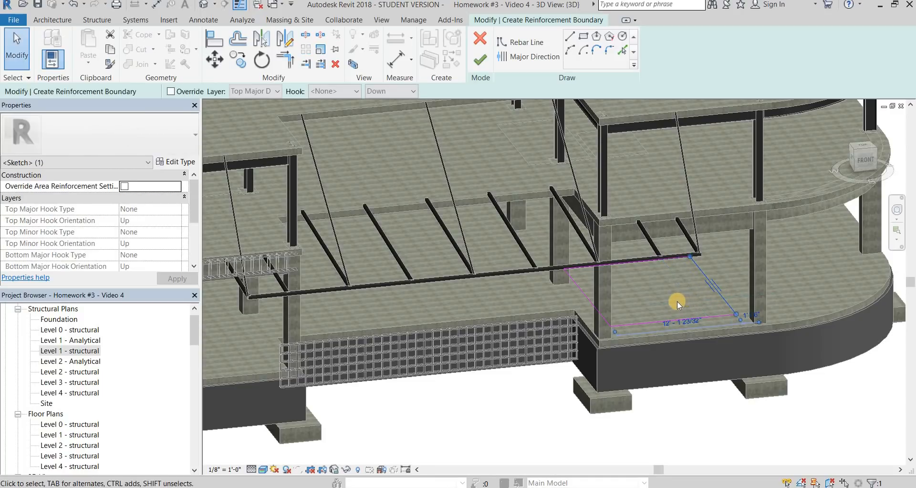
key("Escape")
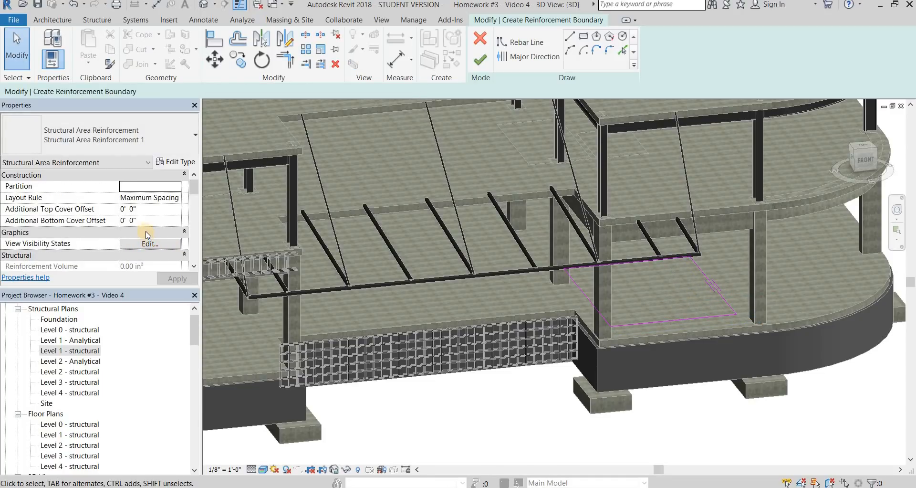
Step: Set the Top Major Bar Type of the slab's area reinforcement to #4
scroll(132, 224, "down", 3)
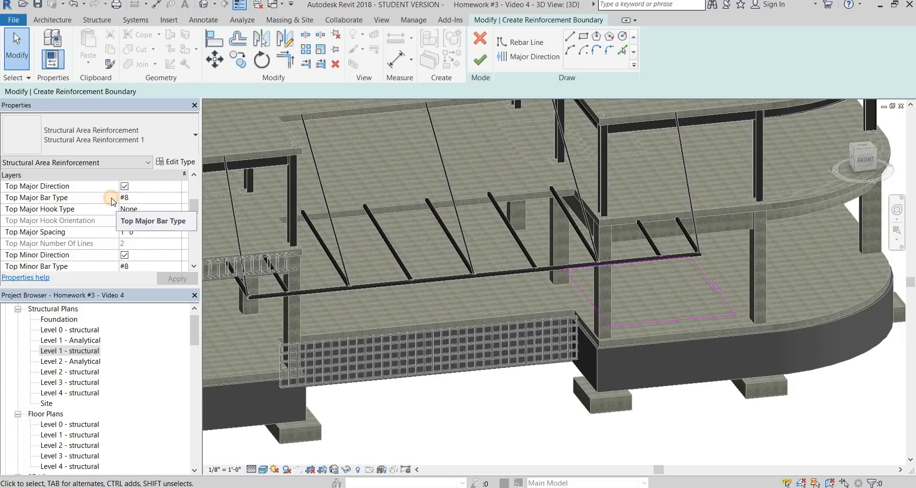
left_click(179, 200)
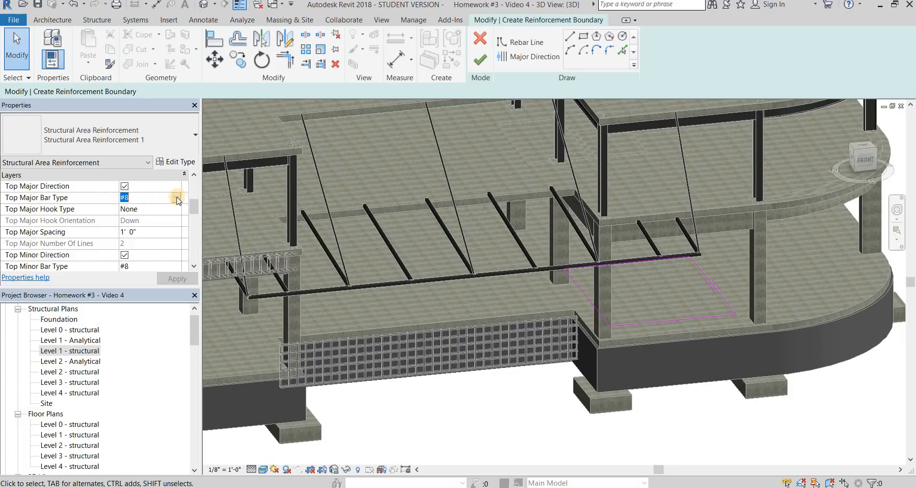
scroll(127, 217, "up", 2)
left_click(126, 217)
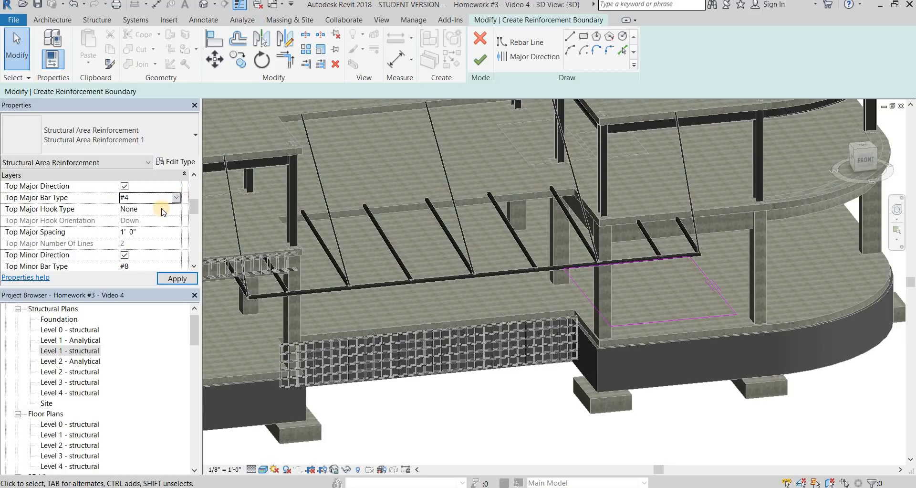
scroll(109, 224, "up", 2)
scroll(69, 243, "down", 1)
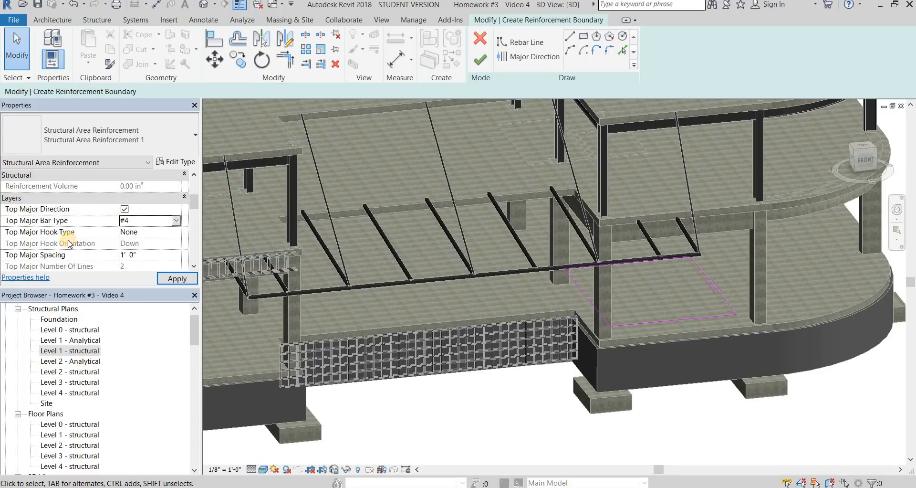
scroll(69, 243, "down", 2)
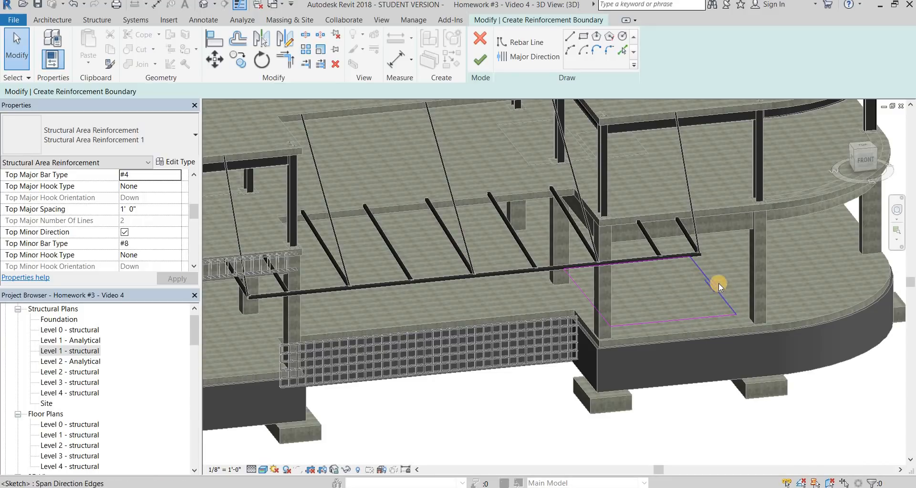
Step: Try to assign the major direction to the boundary edge running along the slab's front
scroll(702, 267, "up", 2)
scroll(714, 285, "up", 2)
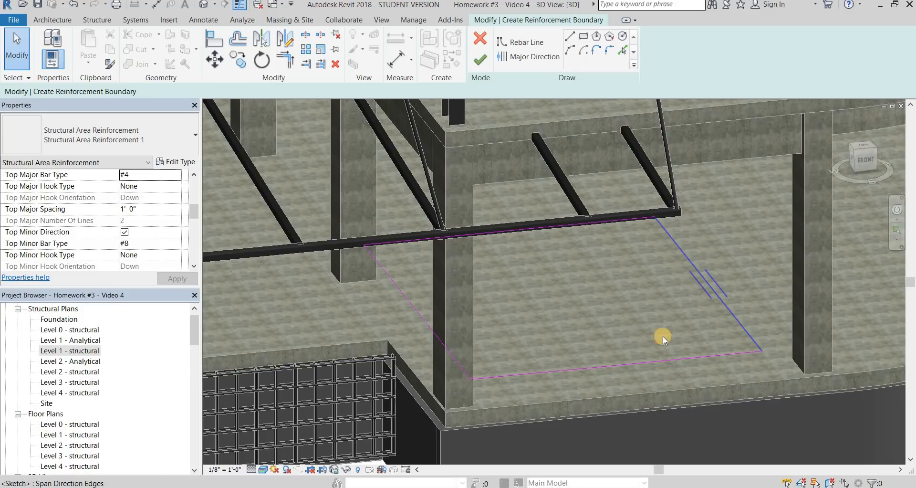
left_click(534, 57)
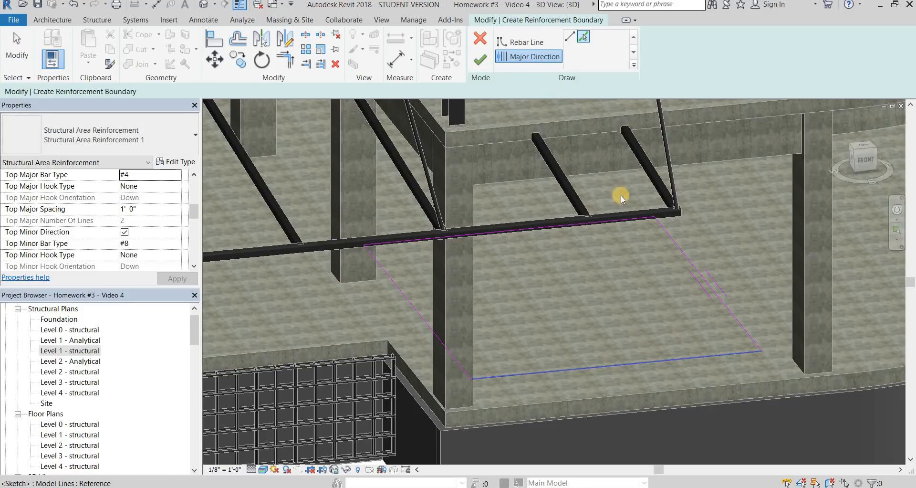
left_click(662, 363)
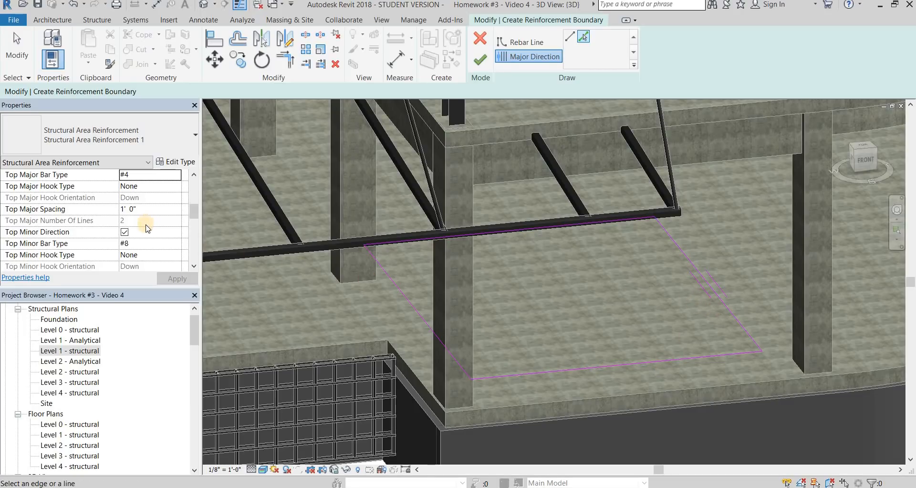
Step: Set the Top Minor Bar Type of the slab's area reinforcement to #4
scroll(146, 228, "up", 2)
scroll(120, 265, "down", 2)
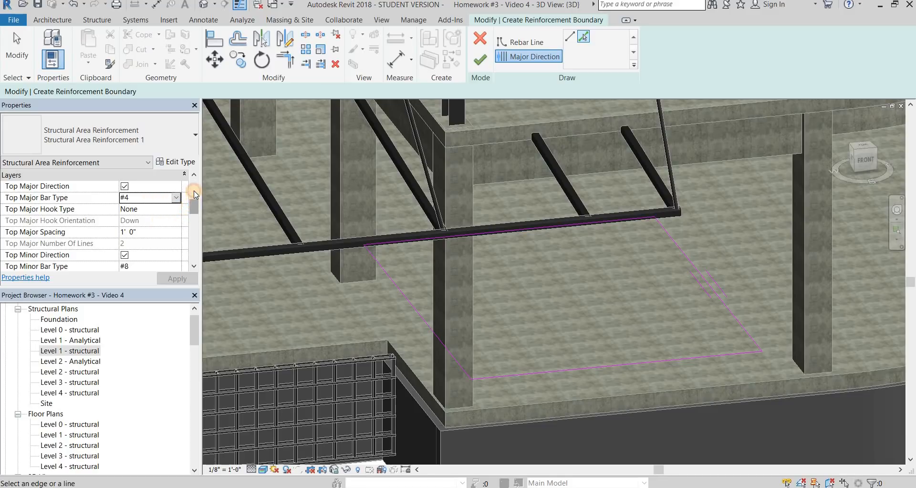
left_click_drag(194, 190, 193, 210)
left_click_drag(192, 209, 192, 214)
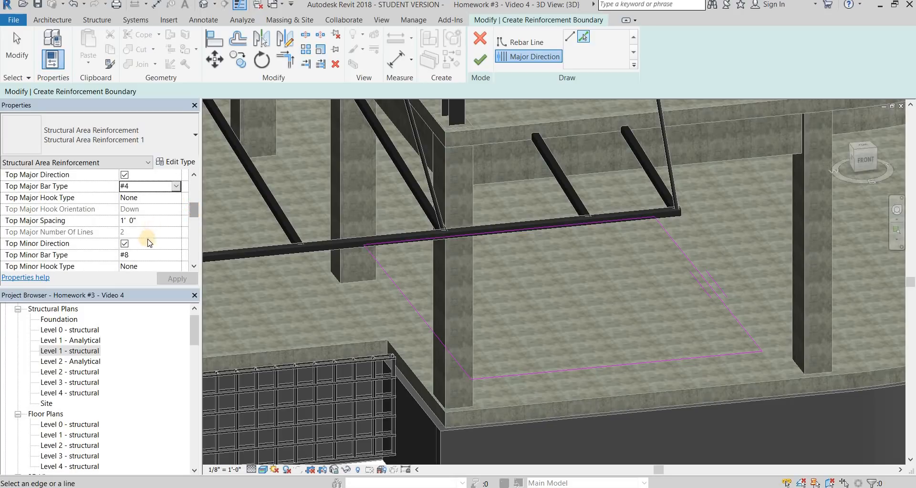
left_click(195, 266)
left_click(176, 220)
left_click(176, 220)
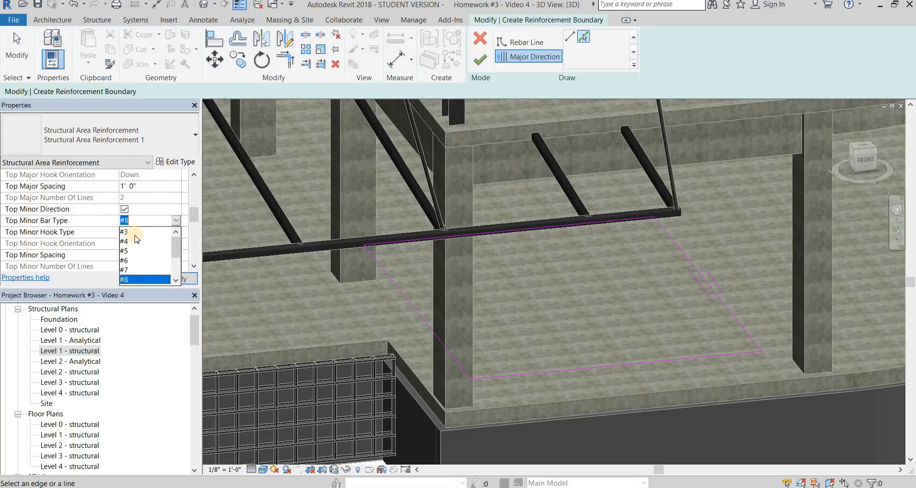
left_click(134, 241)
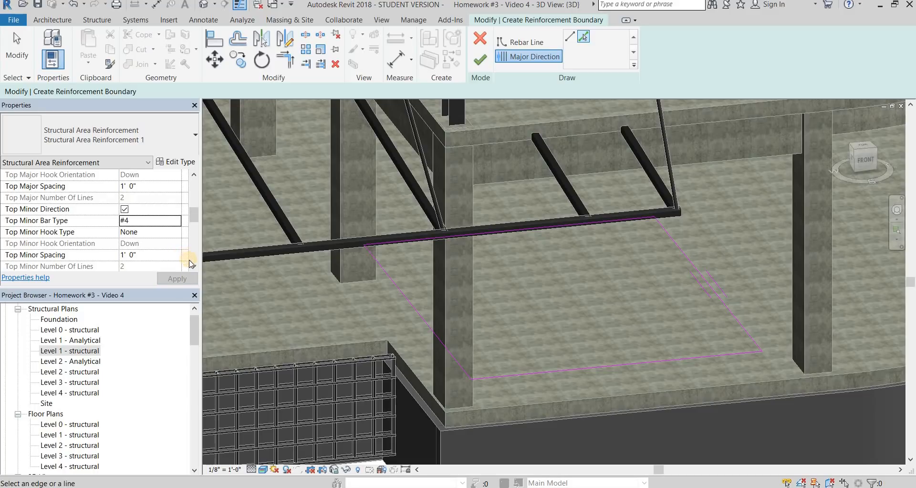
Step: Set the slab reinforcement's Bottom Major Bar Type to #5 and its Bottom Major Spacing to 0' 10"
left_click(195, 266)
left_click(195, 266)
scroll(90, 221, "down", 3)
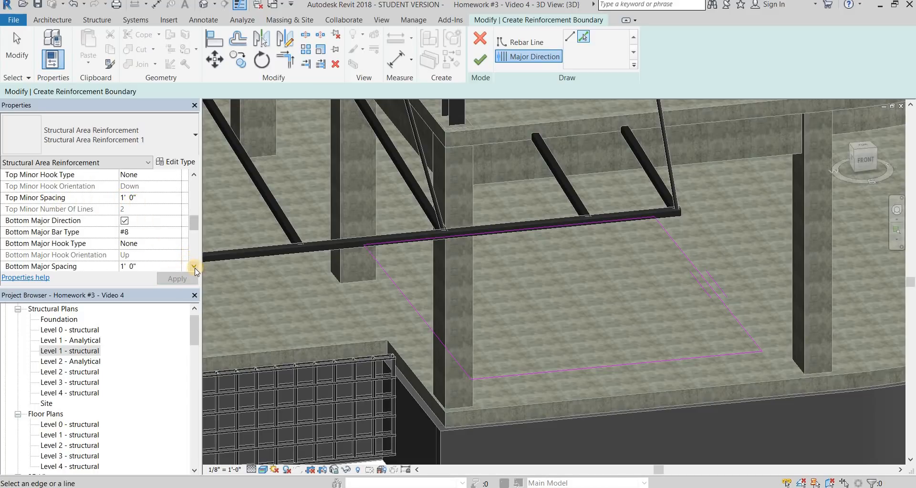
scroll(196, 270, "down", 1)
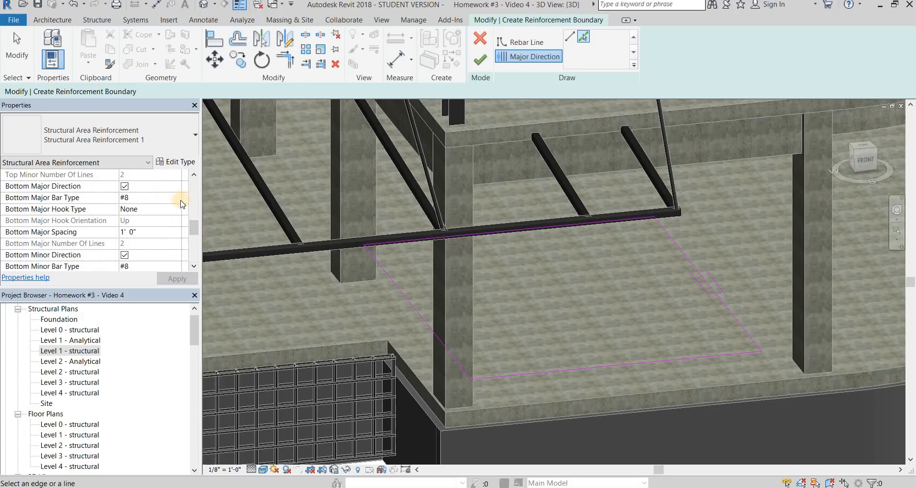
left_click(176, 200)
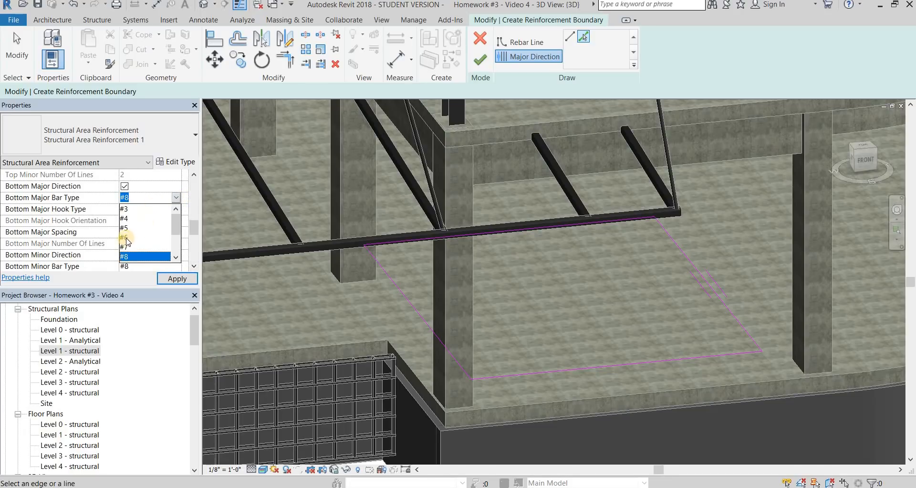
left_click(151, 229)
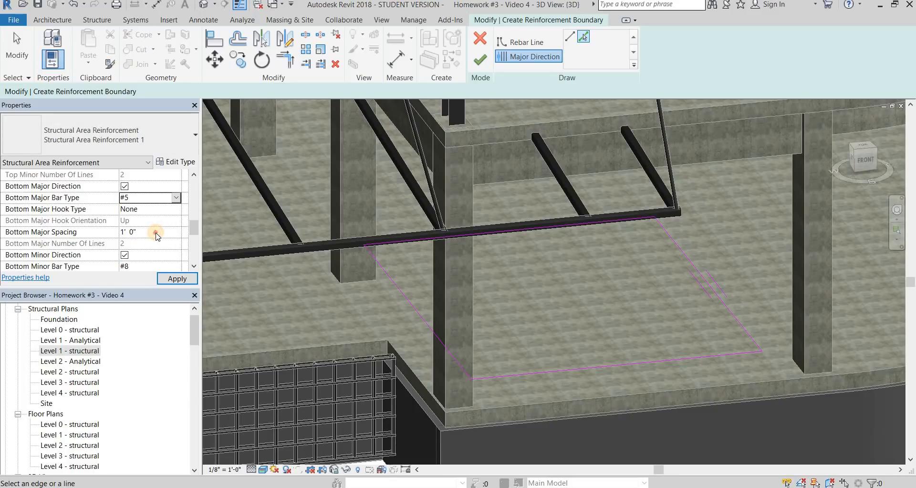
left_click(159, 233)
type("0'  10")
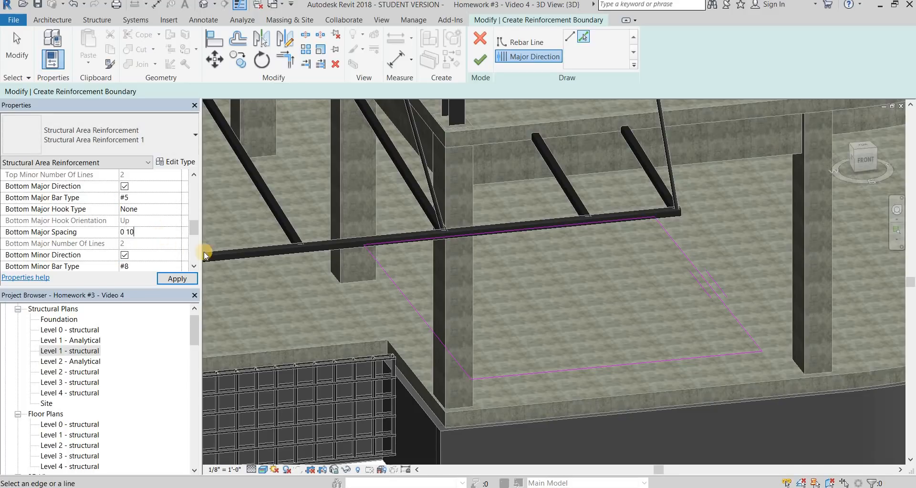
Step: Set the slab reinforcement's Bottom Minor Bar Type to #5 and its Bottom Minor Spacing to 0' 10"
left_click(194, 265)
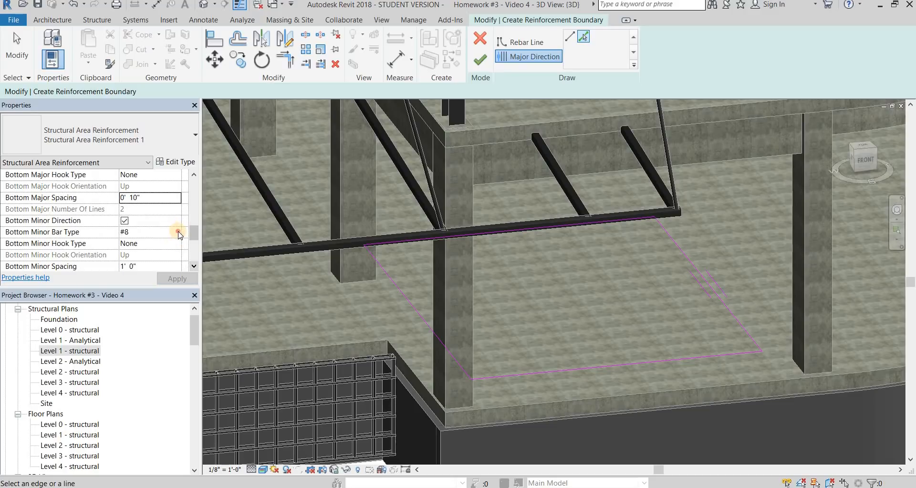
left_click(177, 232)
left_click(152, 262)
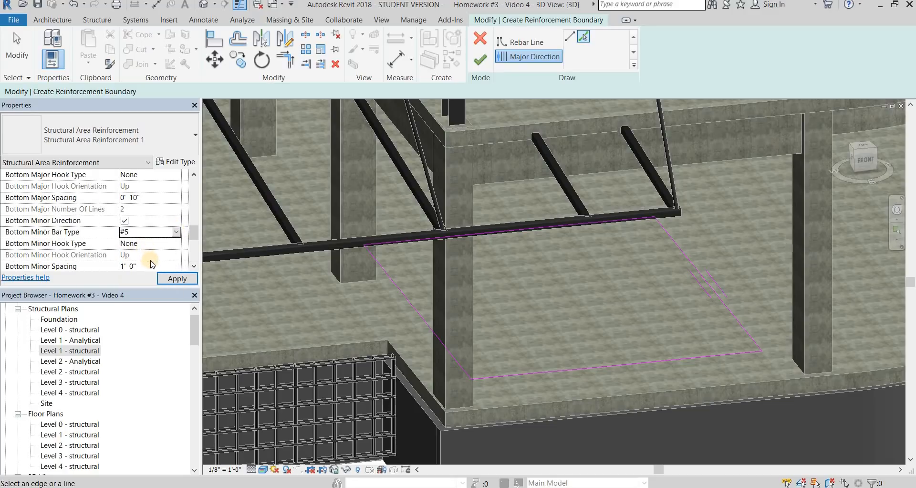
left_click(172, 266)
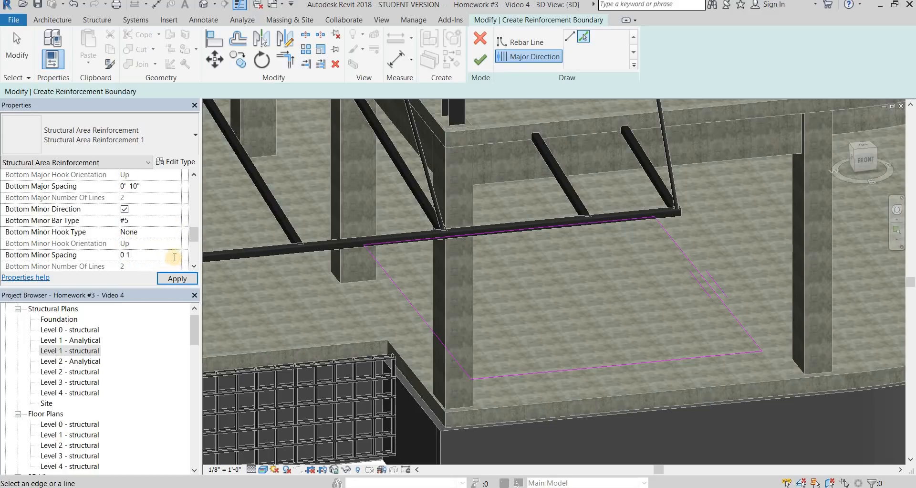
left_click(173, 229)
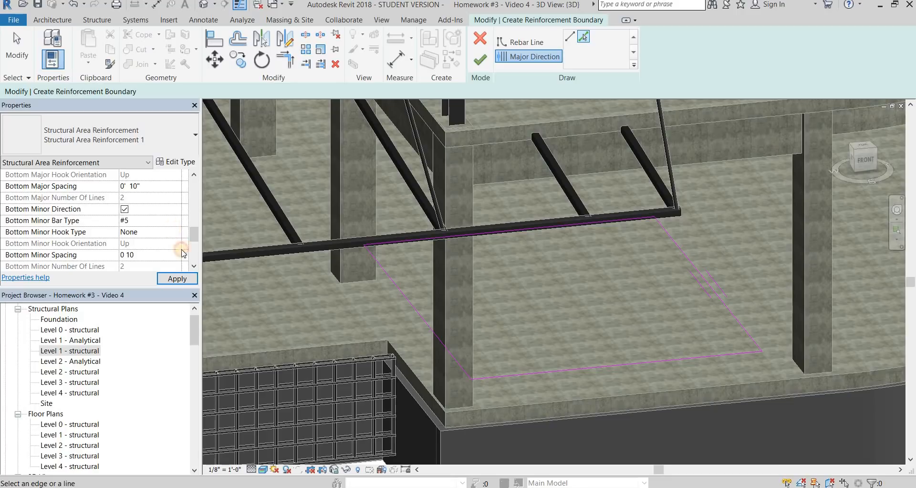
left_click(184, 279)
left_click(193, 277)
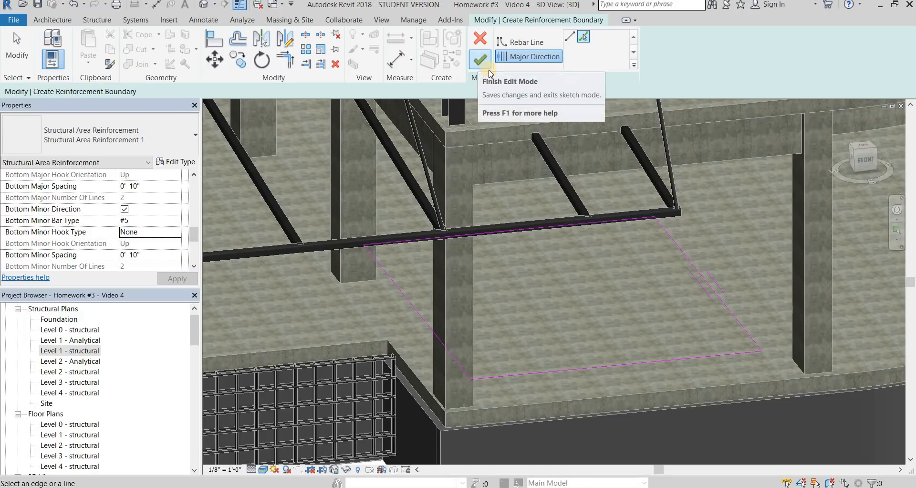
Step: Finish the slab's reinforcement boundary and show the reinforcement unobscured and as solid in the {3D} view
left_click(480, 65)
left_click(475, 311)
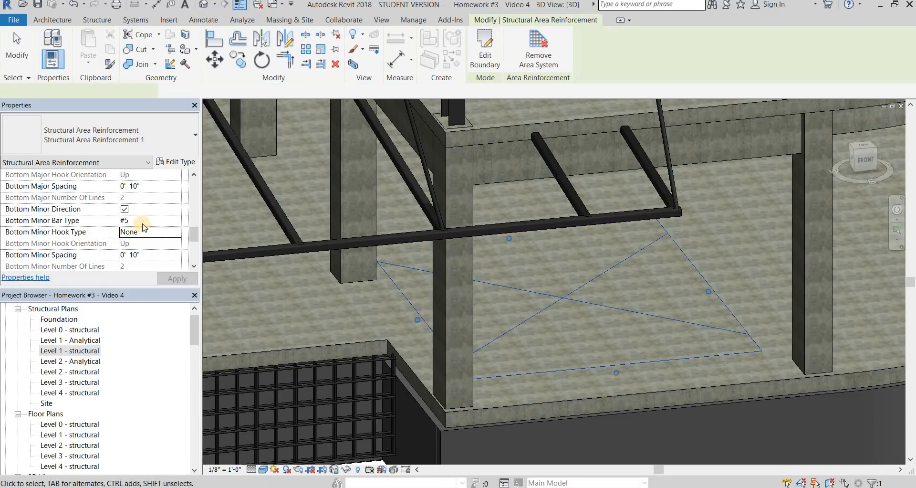
scroll(146, 231, "down", 5)
scroll(158, 234, "up", 10)
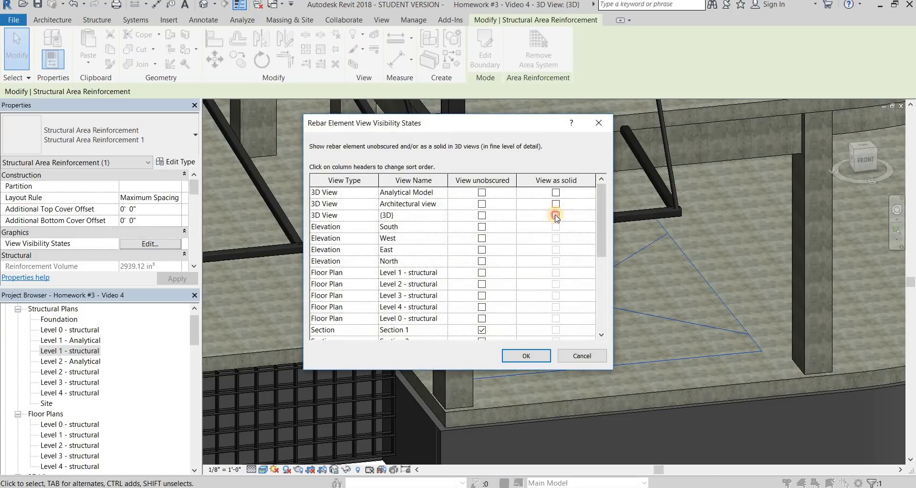
left_click(482, 215)
left_click(525, 355)
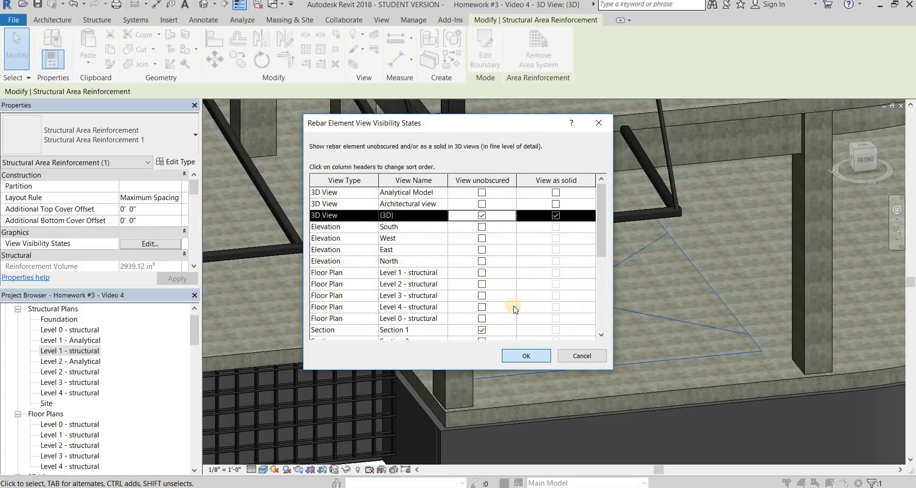
Step: Deselect the slab's area reinforcement and examine its top and bottom bar layers up close
scroll(548, 382, "up", 5)
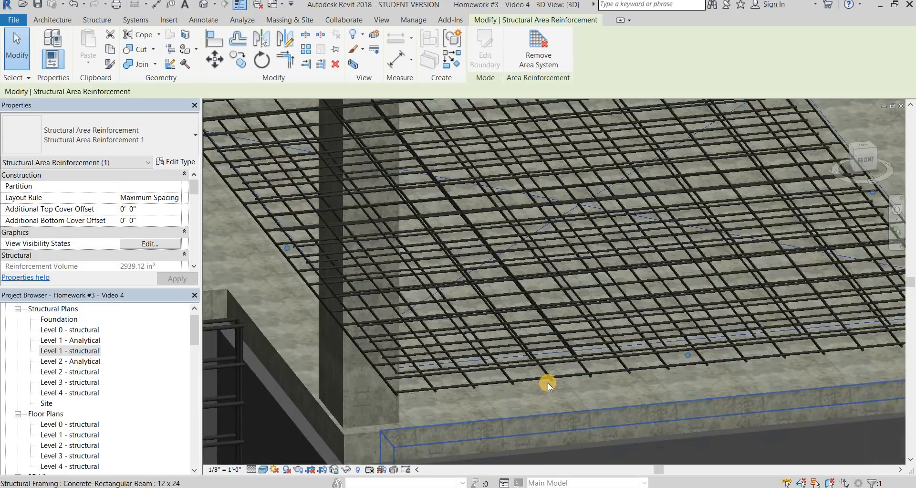
scroll(542, 329, "down", 2)
key("Escape")
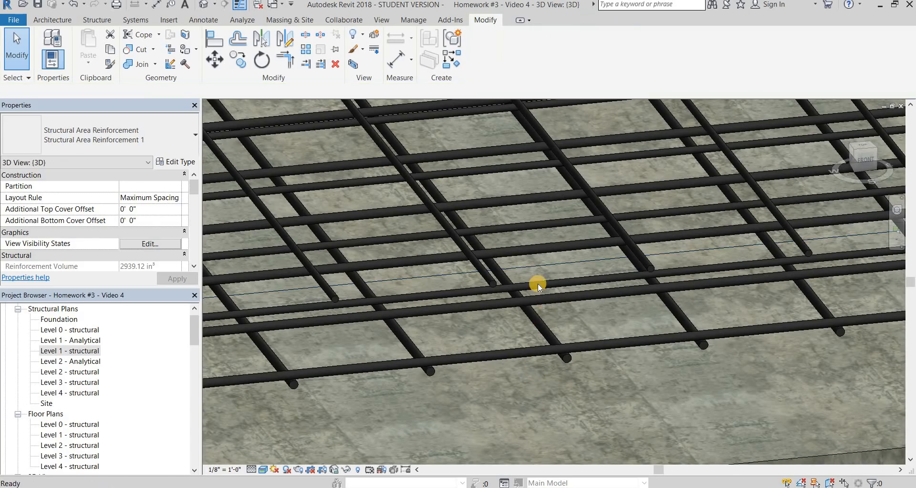
scroll(538, 285, "down", 3)
scroll(593, 302, "down", 6)
middle_click_drag(638, 266, 645, 236, "shift")
middle_click_drag(351, 287, 548, 216)
middle_click_drag(430, 254, 524, 242)
Step: Review the whole building with its reinforced column, beam, footing, wall and slab in the {3D} view
scroll(524, 242, "down", 3)
scroll(588, 245, "down", 5)
middle_click_drag(588, 245, 382, 248, "shift")
middle_click_drag(501, 286, 360, 219, "shift")
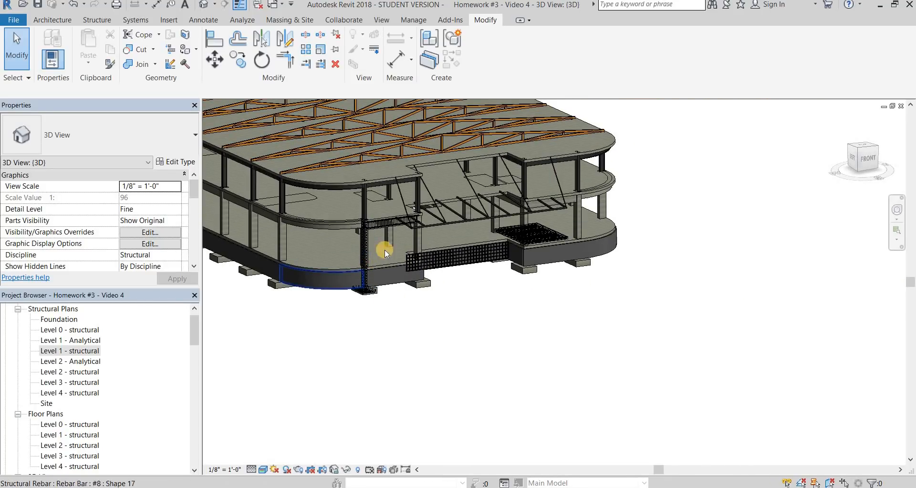
scroll(405, 242, "up", 5)
middle_click(405, 242)
middle_click(405, 242)
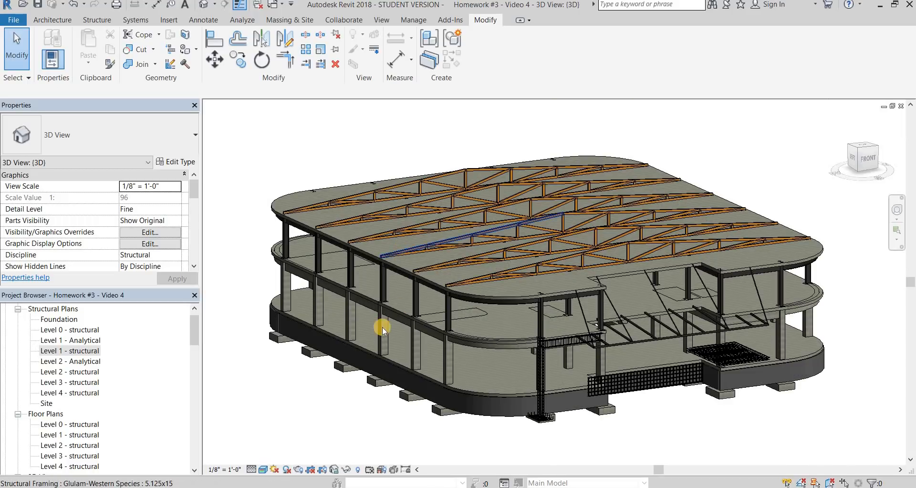